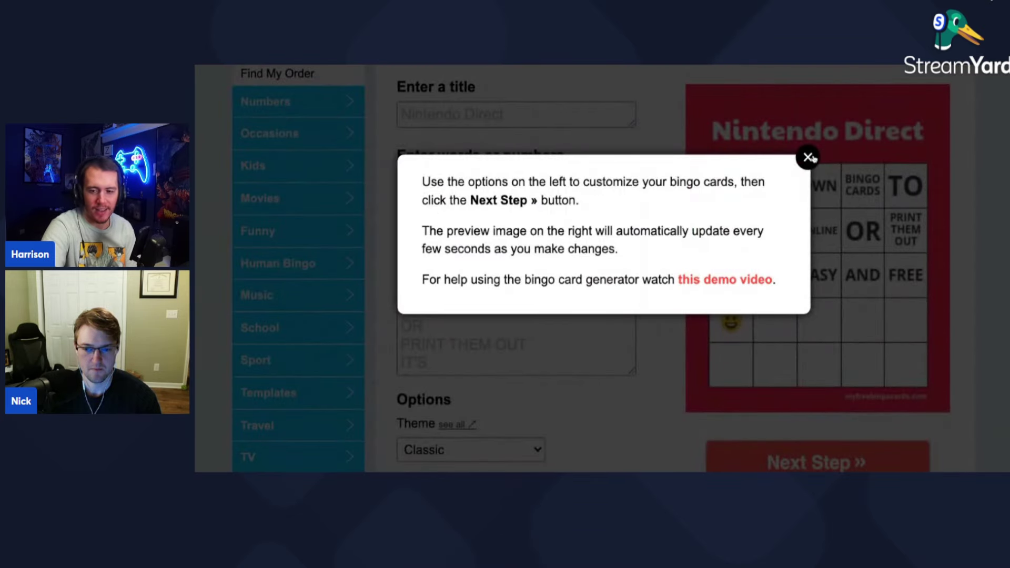
Step: Close the instructions notice and clear all sample words from the word list
left_click(809, 158)
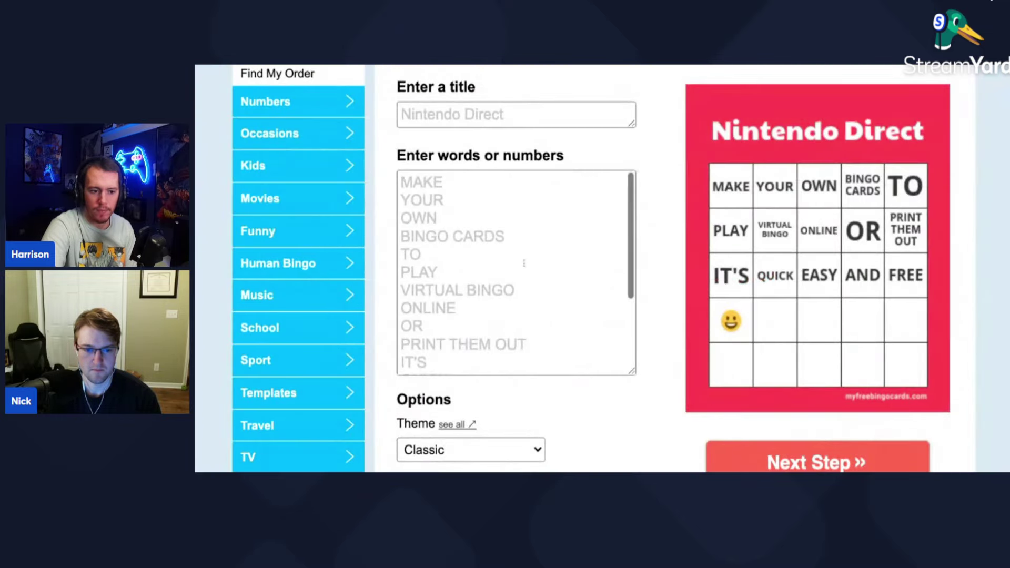
left_click(520, 262)
type("asdf")
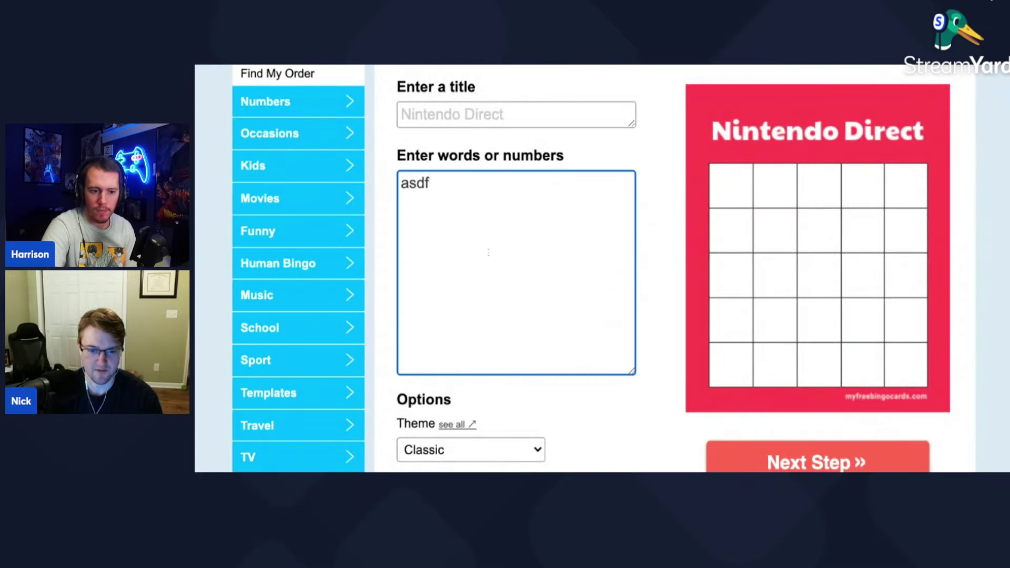
key("BackSpace")
key("BackSpace")
key("BackSpace")
scroll(516, 268, "down", 3)
scroll(516, 268, "down", 1)
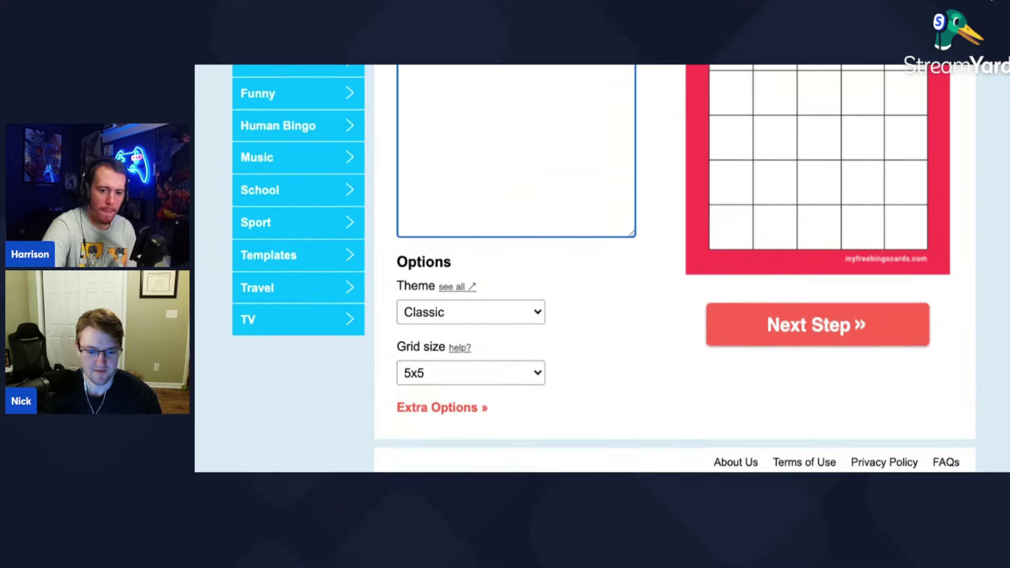
key("ctrl+z")
scroll(580, 249, "up", 5)
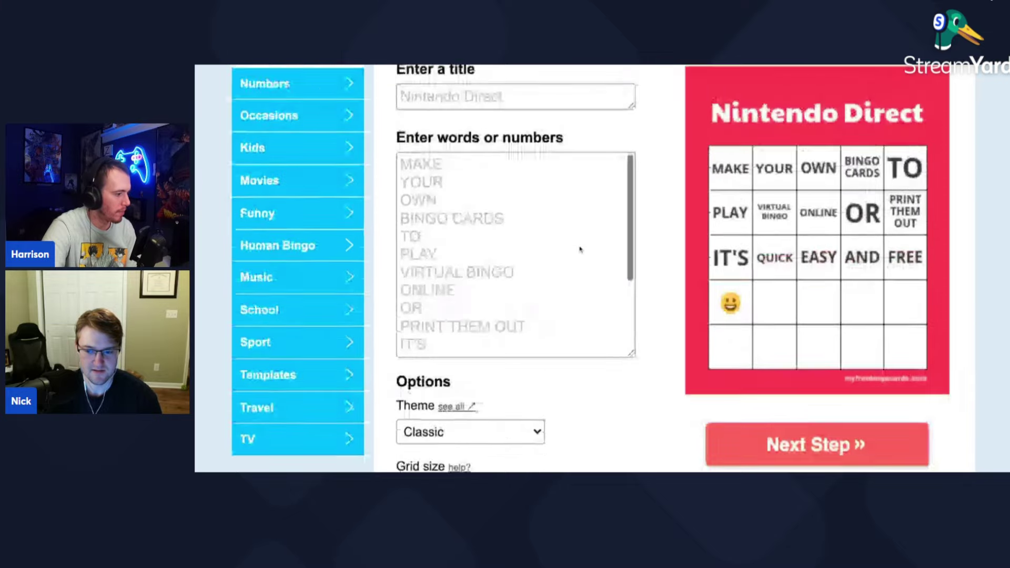
left_click(805, 272)
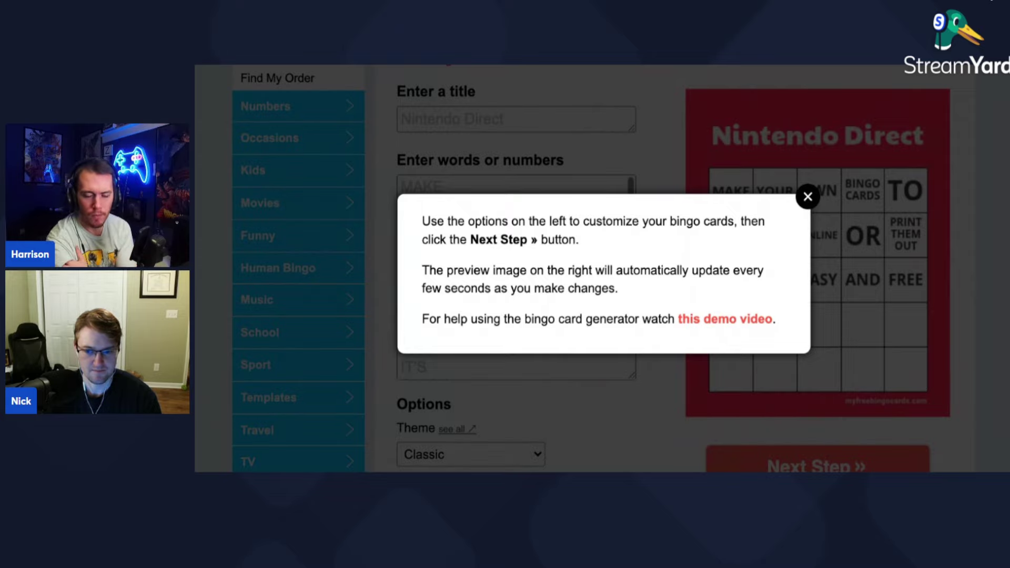
left_click(807, 195)
left_click(523, 193)
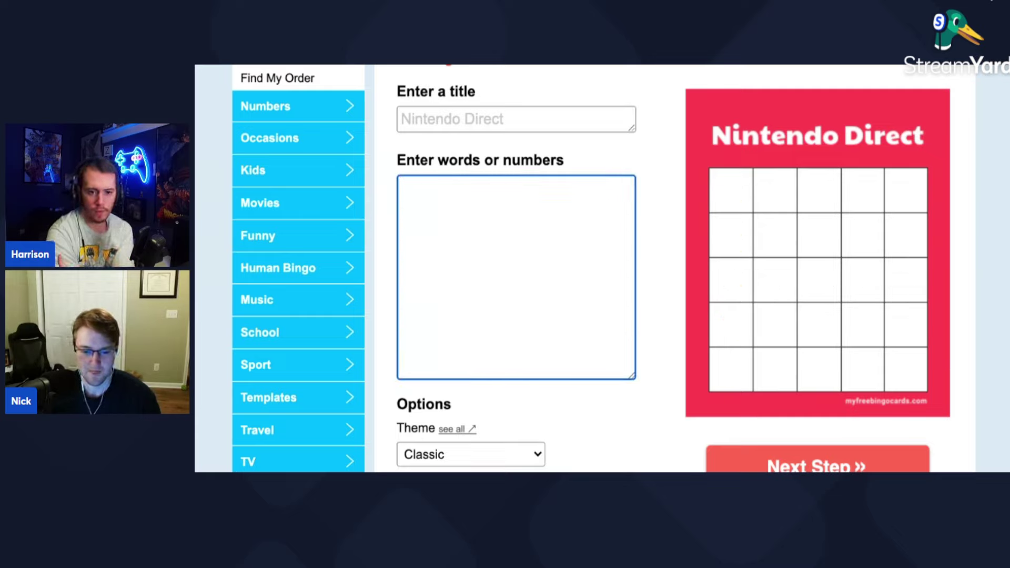
type("asdf")
key("Return")
type("asdf")
key("Return")
type("adsf")
key("Return")
type("asdf")
key("Return")
type("asdf")
key("Return")
type("asdf")
key("Return")
scroll(613, 269, "down", 1)
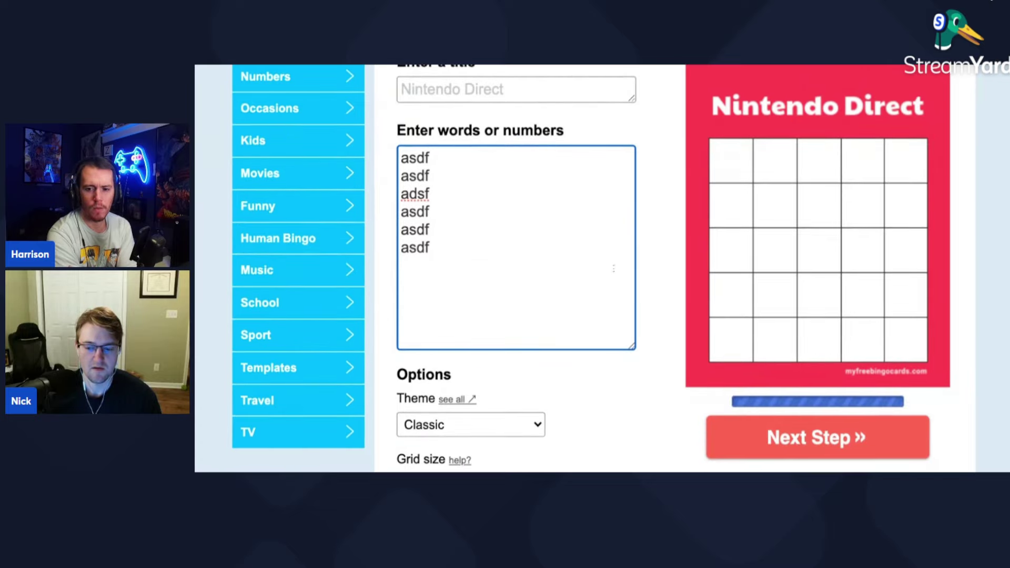
key("shift+Up")
key("shift+Up")
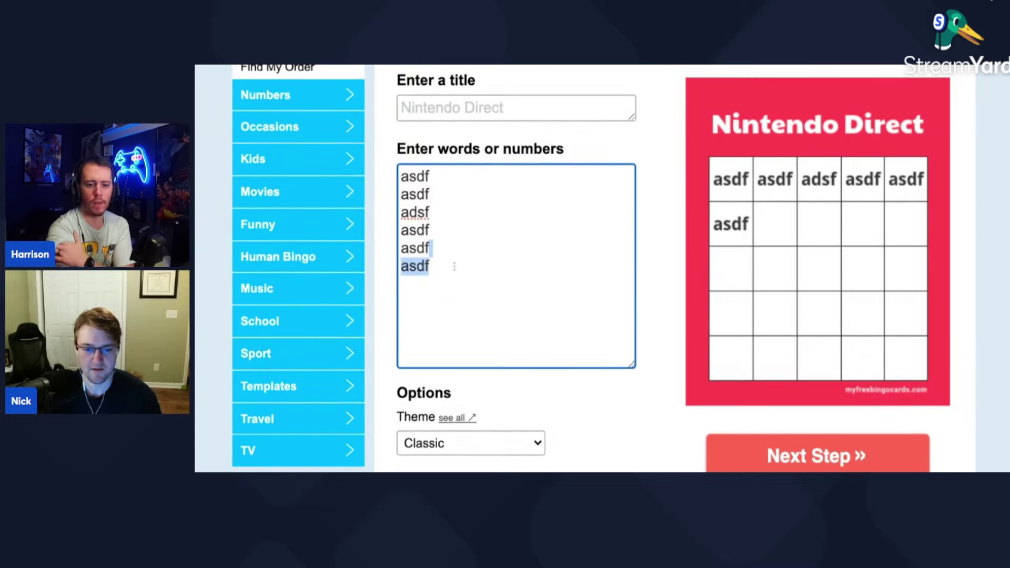
key("shift+Up")
key("shift+Up")
key("shift+Up")
key("BackSpace")
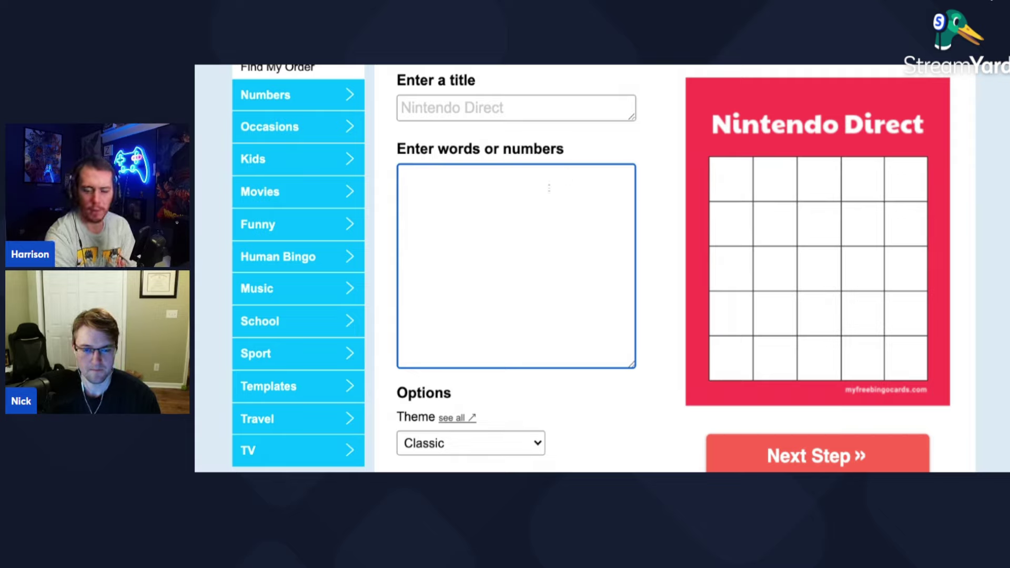
type("Metroid Prime 2 ")
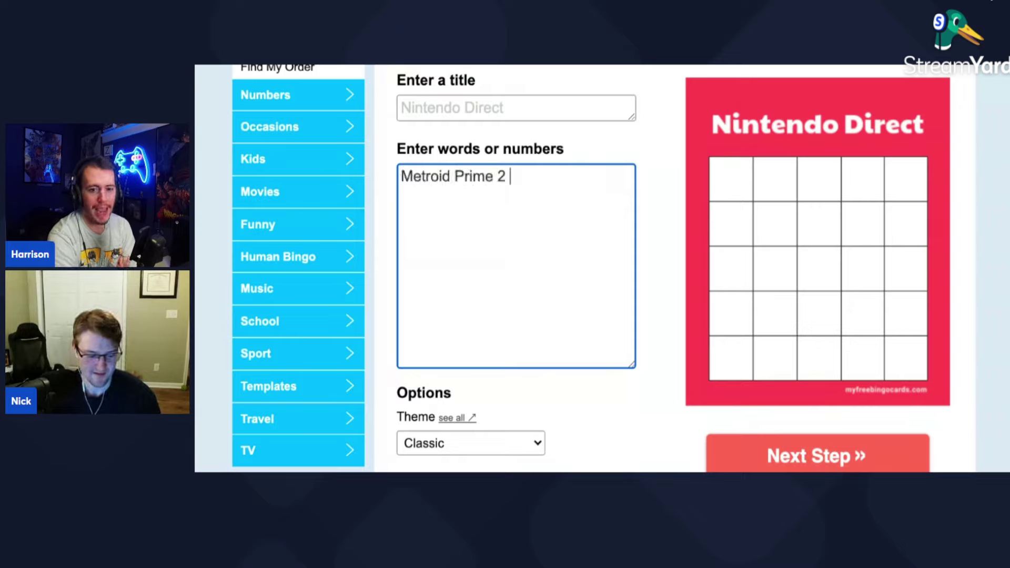
type("and ")
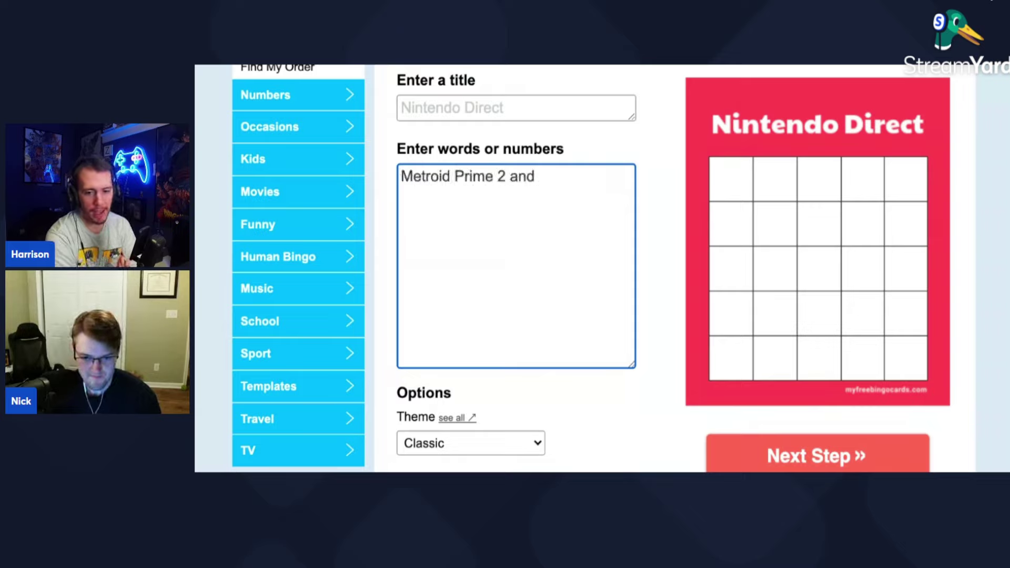
type("or 3 Remaster")
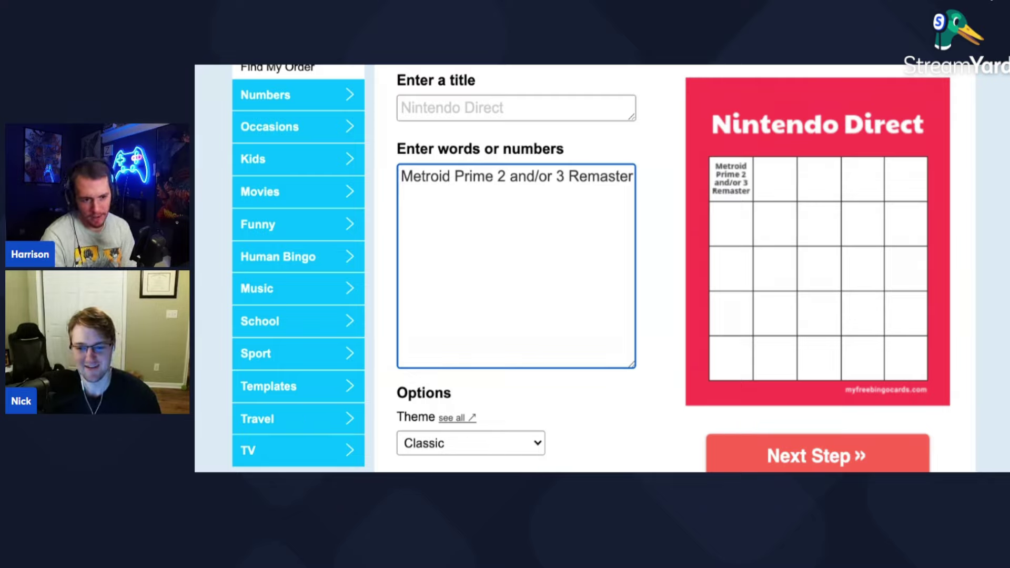
Step: Enter 'Metroid Prime 2 and/or 3 Remaster' as the first word-list line, followed by new lines
key("Return")
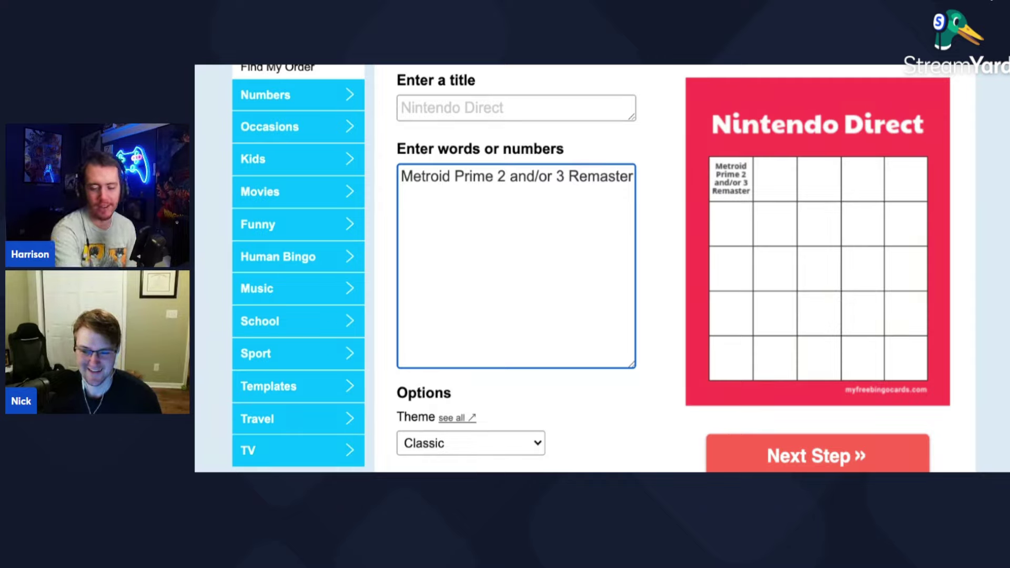
key("Return")
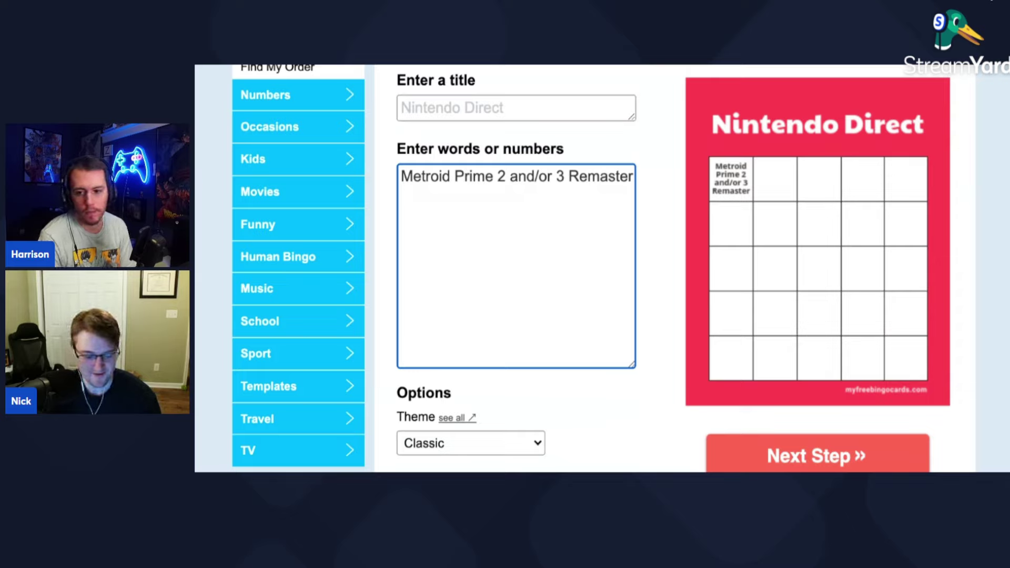
type("2")
Step: Enter '2D Metroid Remake (Fusion or Super)', correcting the lowercase d to 2D
key("BackSpace")
type("d")
key("BackSpace")
type("D Metroid Remake (Fusion")
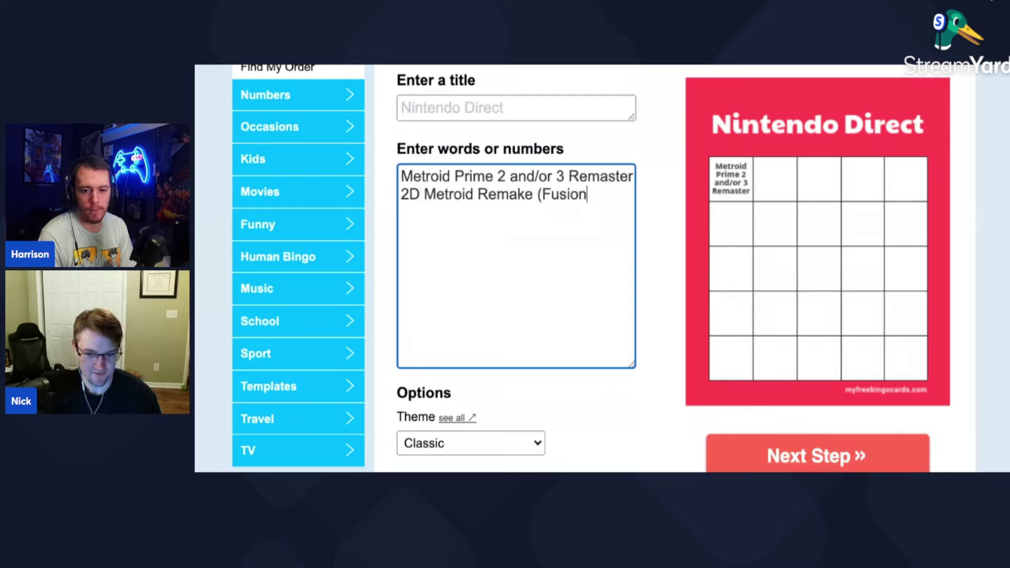
type(" or Super)")
key("Return")
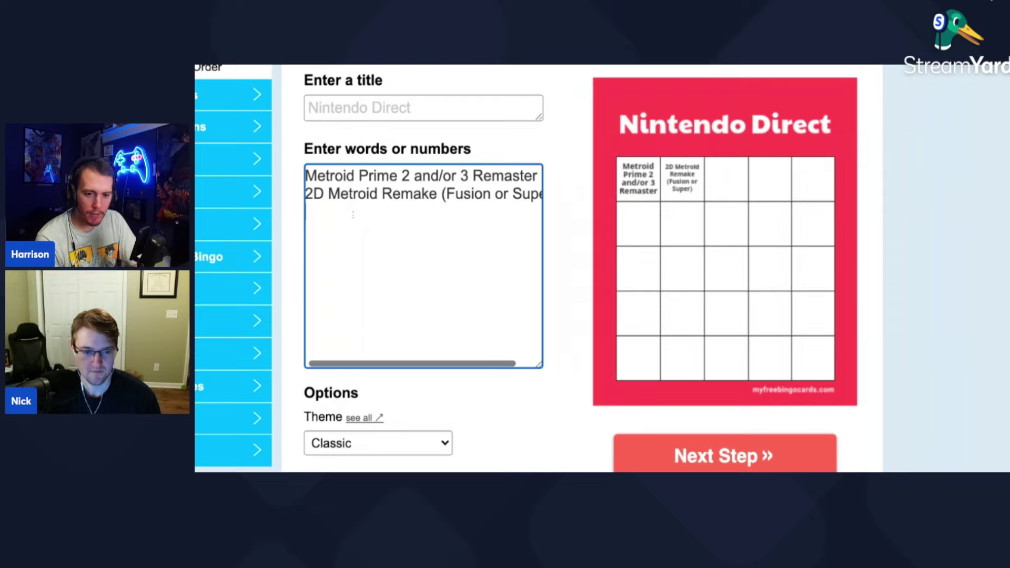
type("asdf")
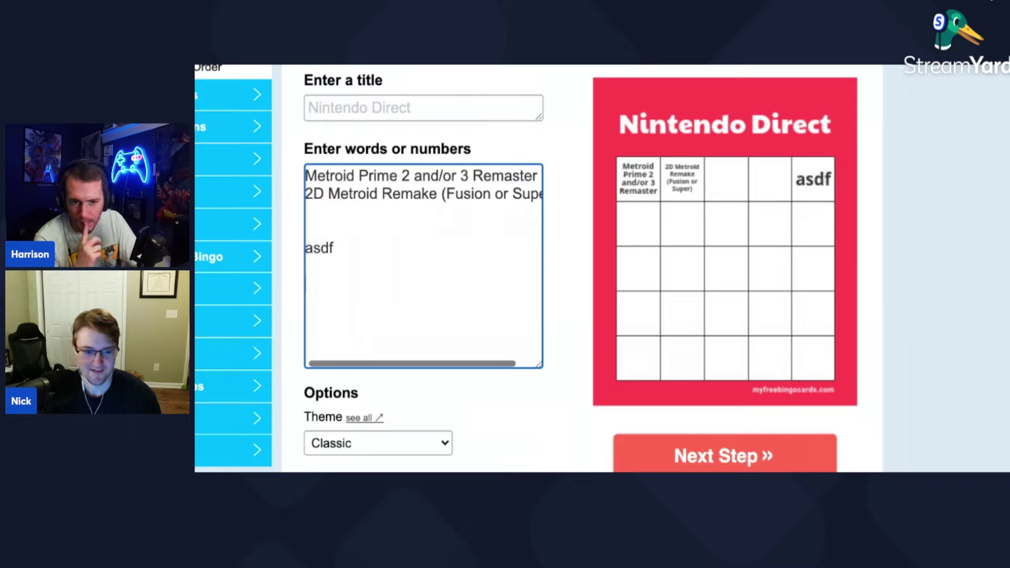
Step: Add 'asdf' placeholder lines and change the bottom one to 'filler'
key("Return")
key("Return")
key("Return")
key("Return")
key("Return")
type("asdf")
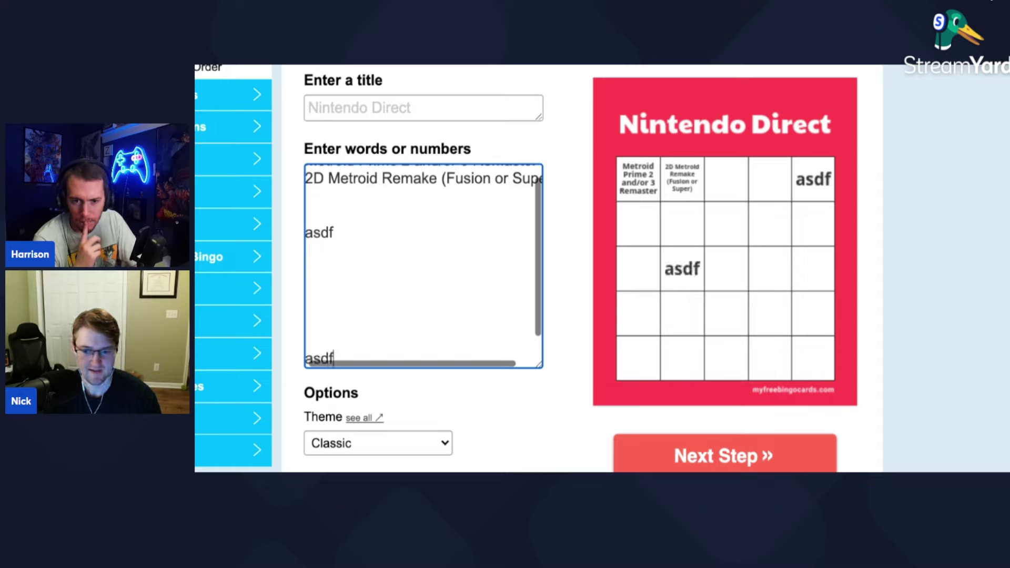
key("Return")
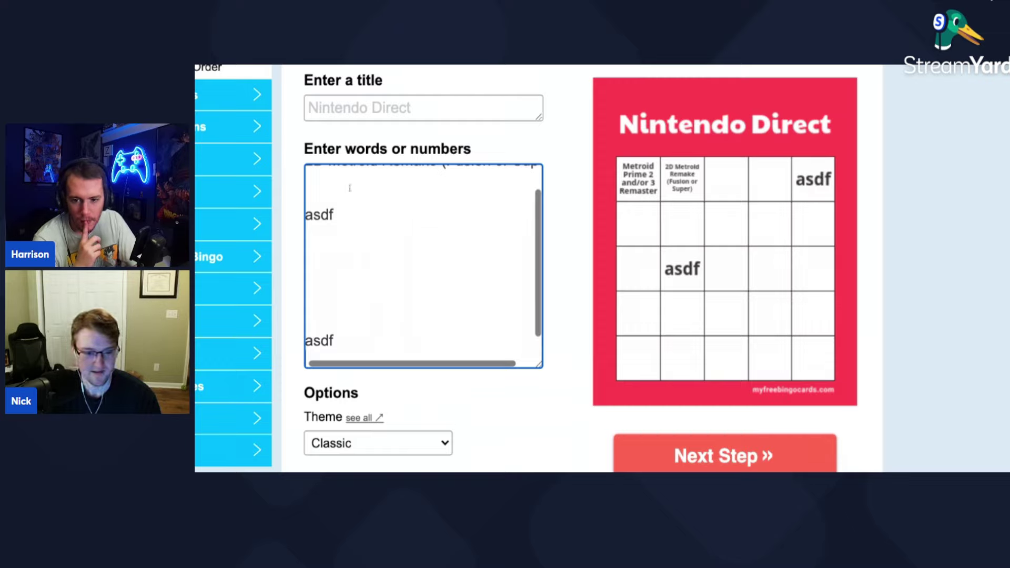
double_click(332, 340)
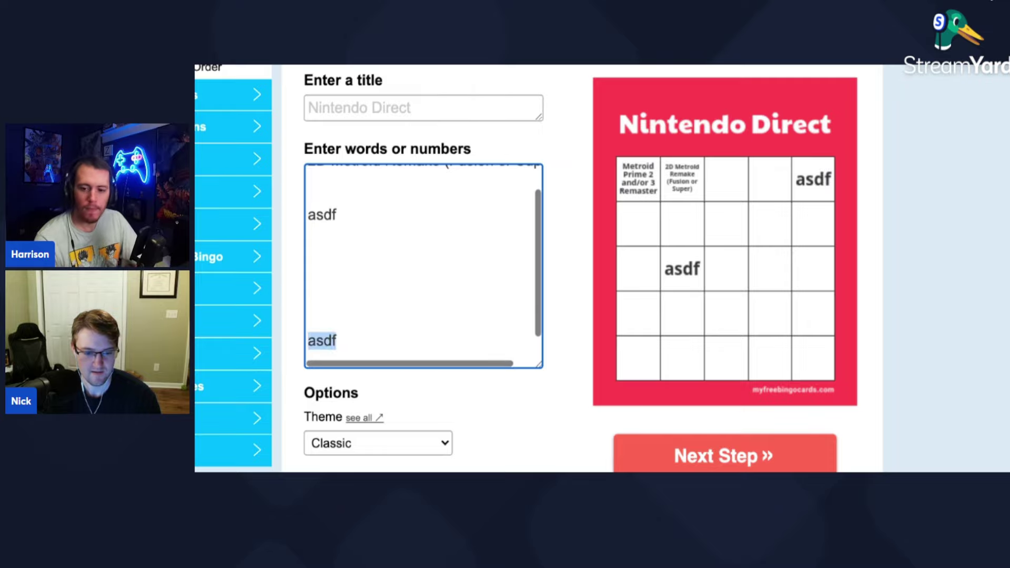
type("filler")
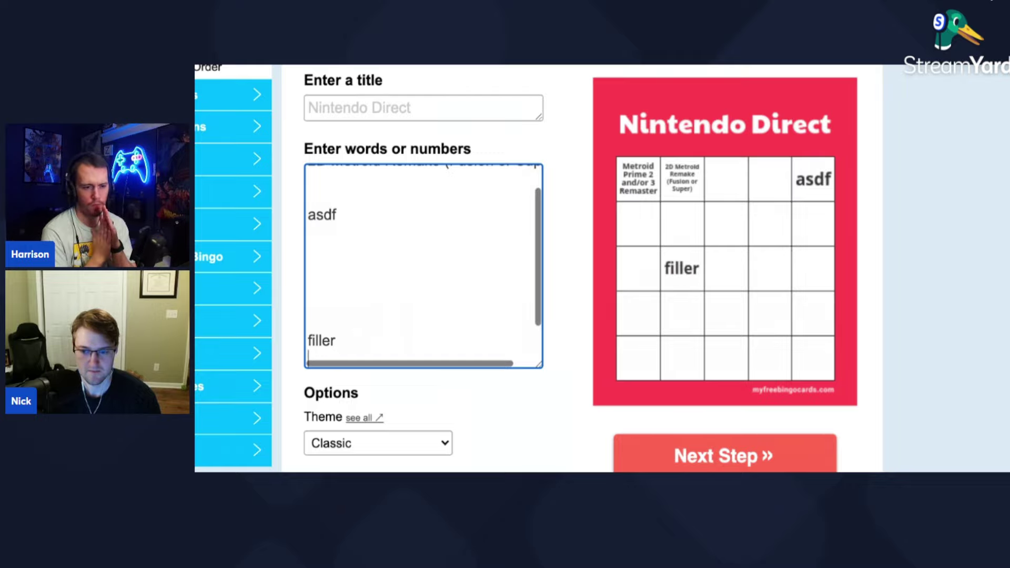
left_click(338, 66)
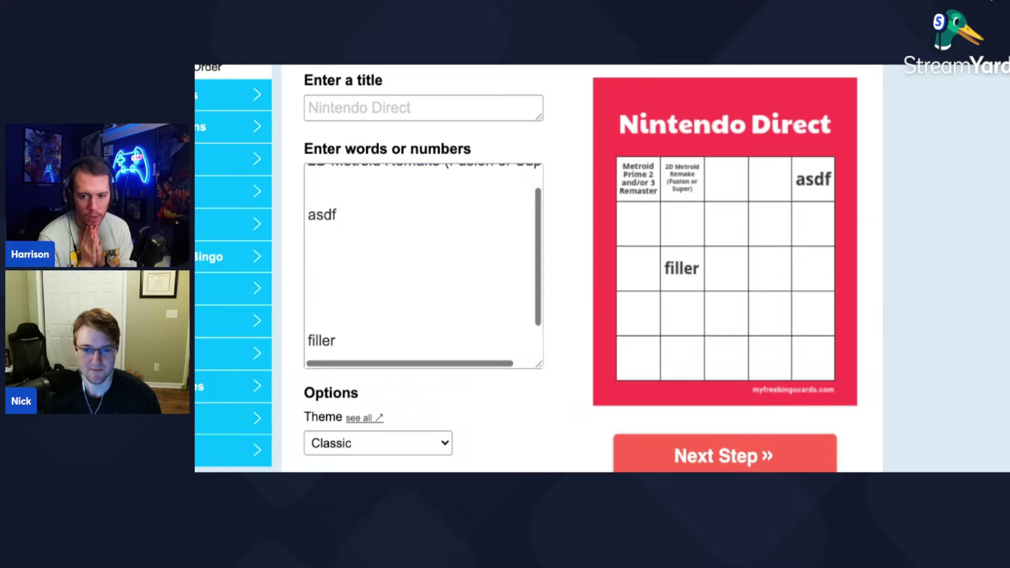
left_click(411, 347)
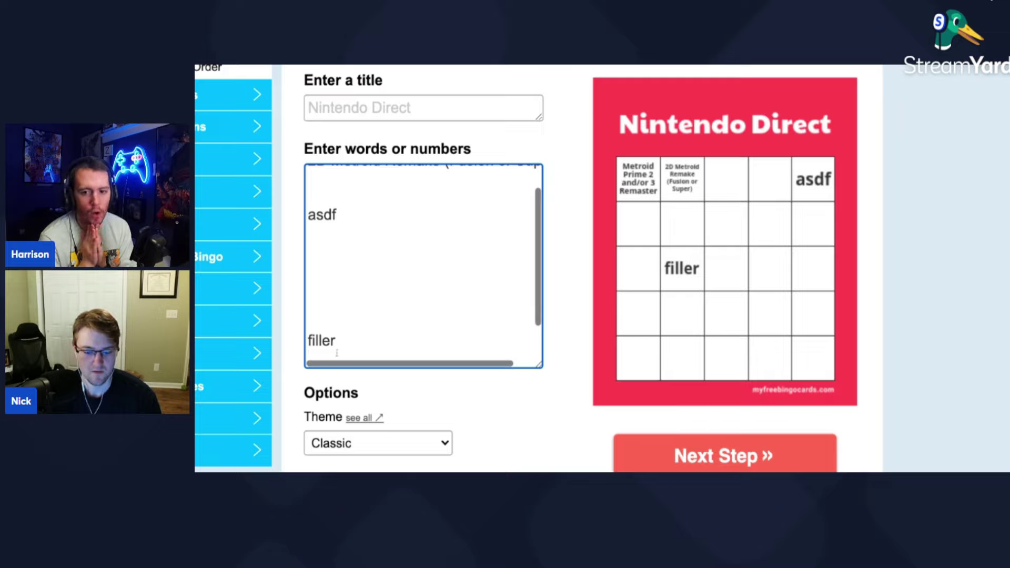
type("Thousand")
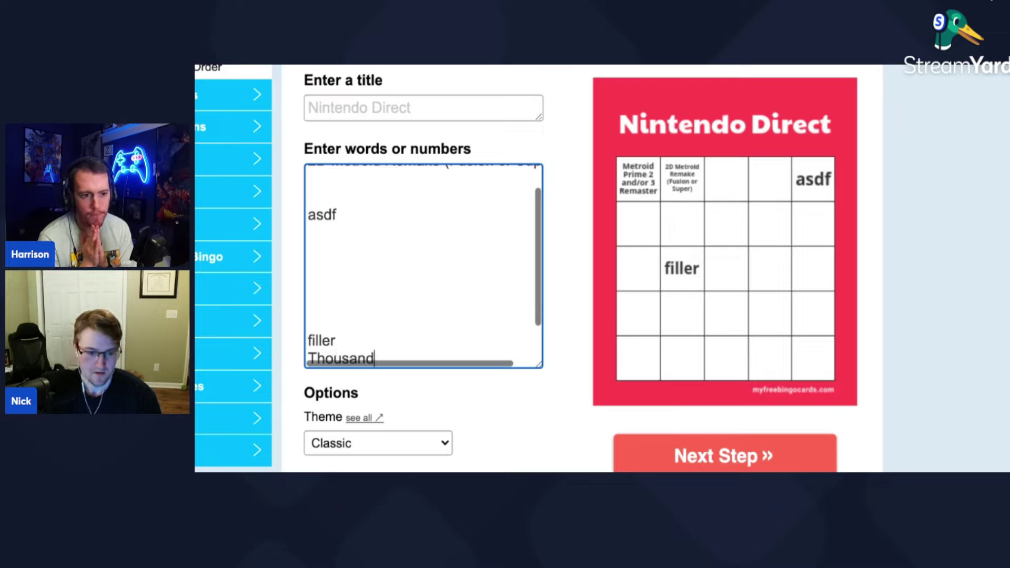
type(" Year Door Release Date")
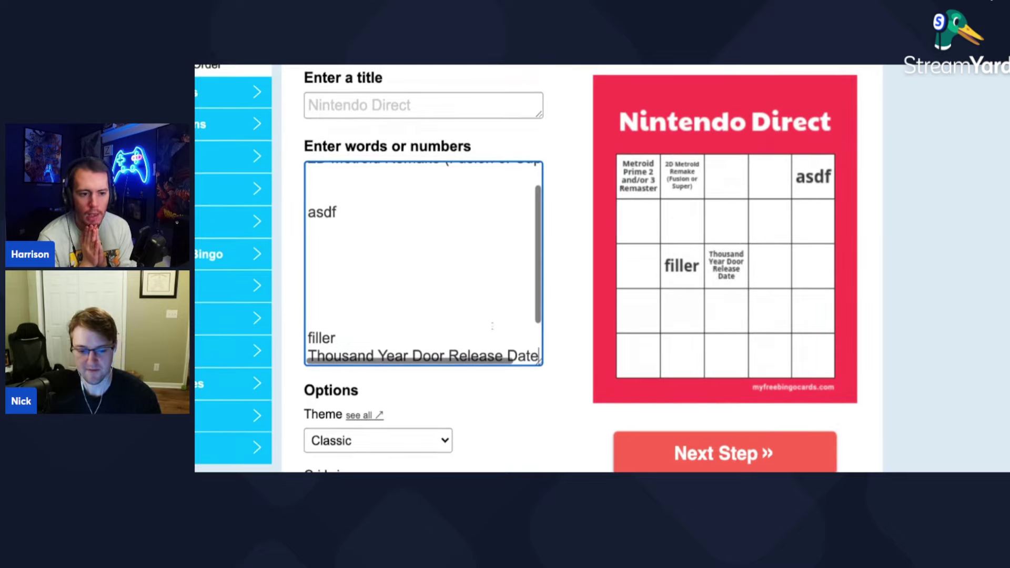
scroll(403, 308, "down", 1)
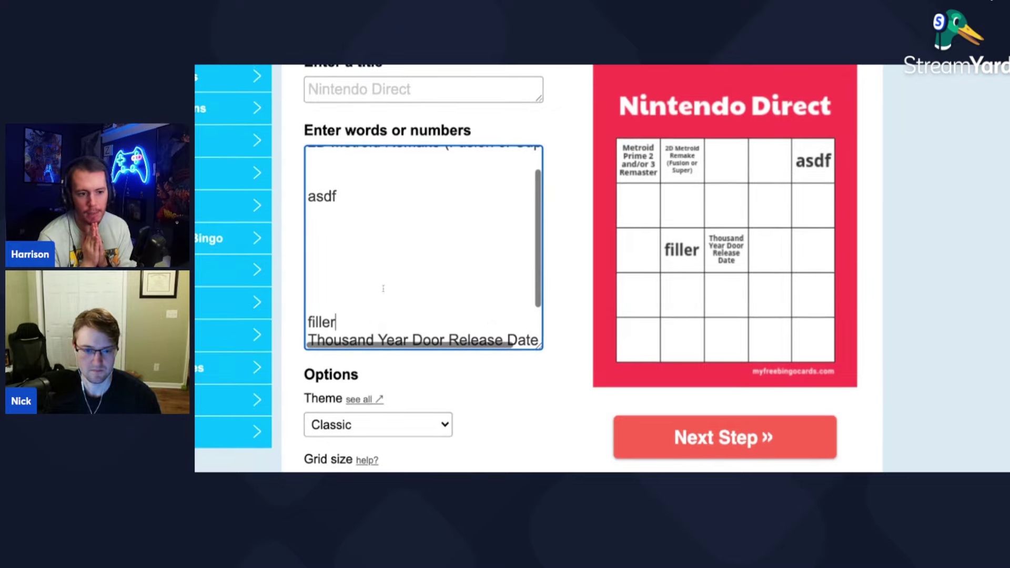
scroll(382, 290, "up", 1)
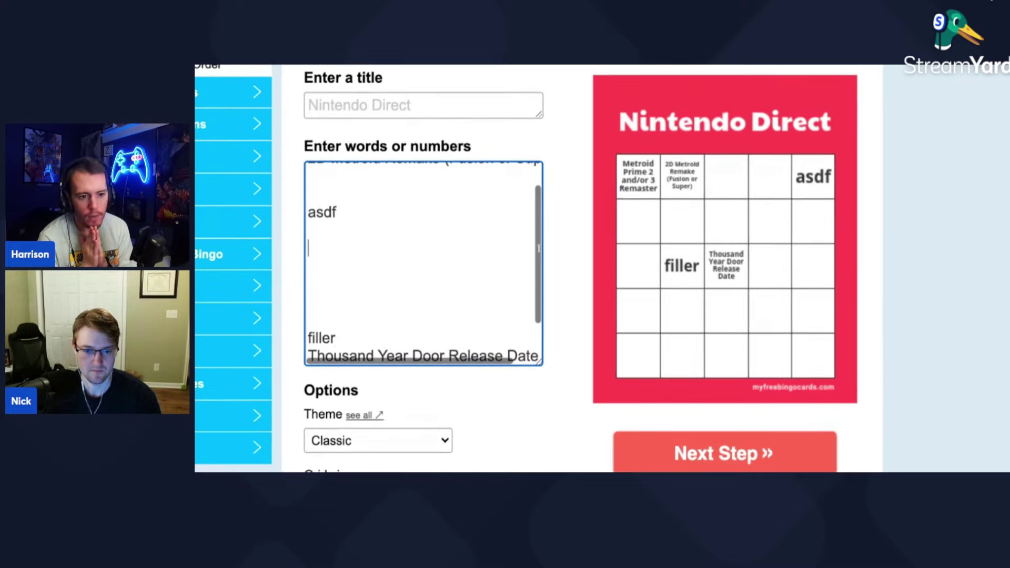
scroll(422, 276, "right", 1)
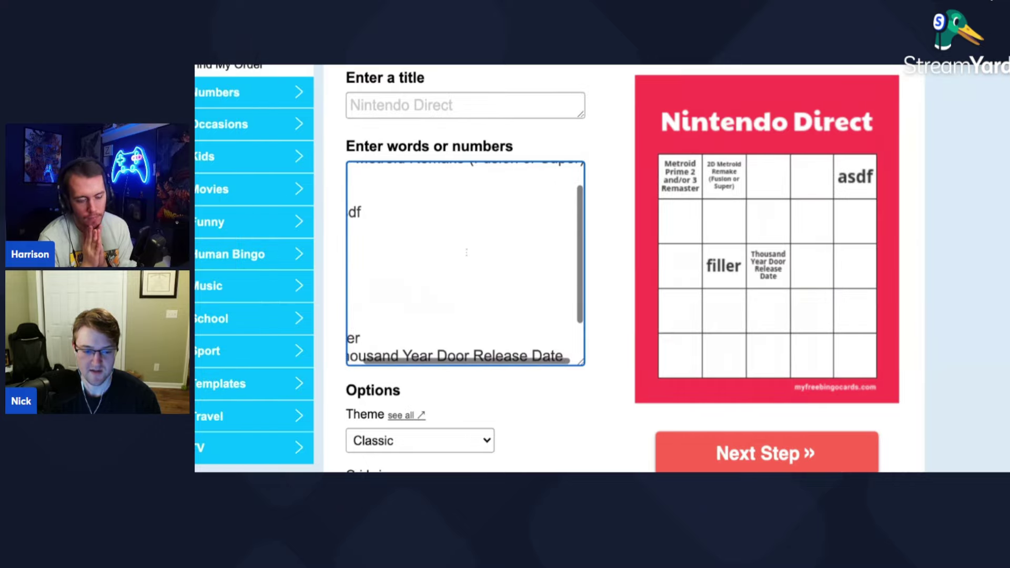
scroll(466, 256, "left", 3)
scroll(466, 256, "right", 1)
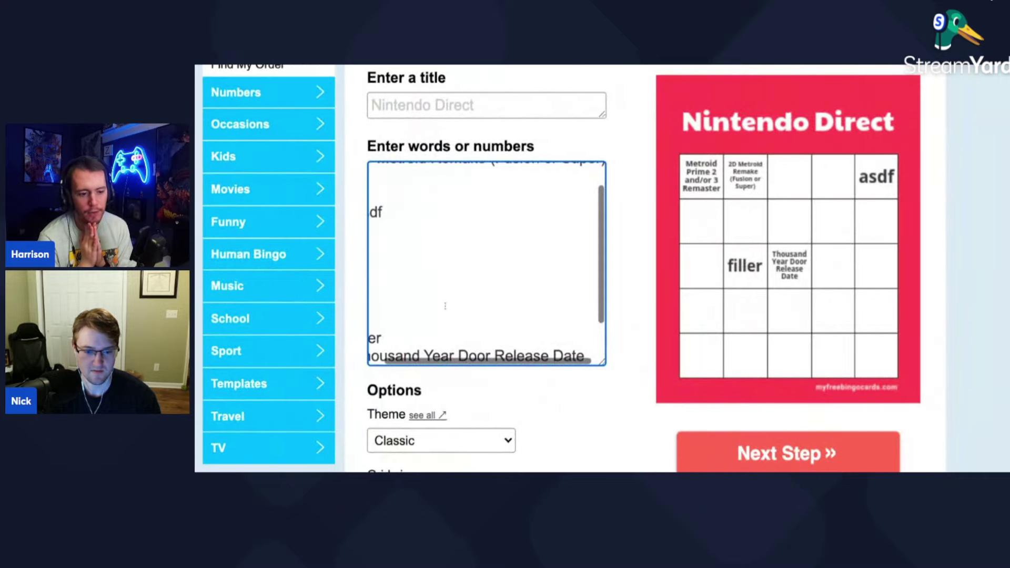
Step: Delete the 'asdf' placeholder line from the word list
left_click(441, 314)
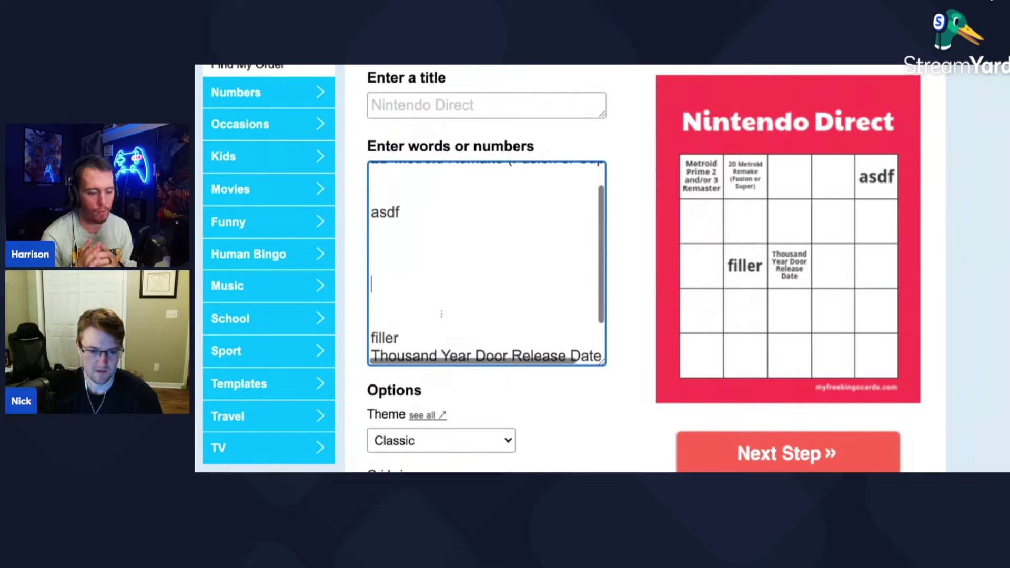
key("Up")
key("Up")
key("Up")
key("Up")
key("Up")
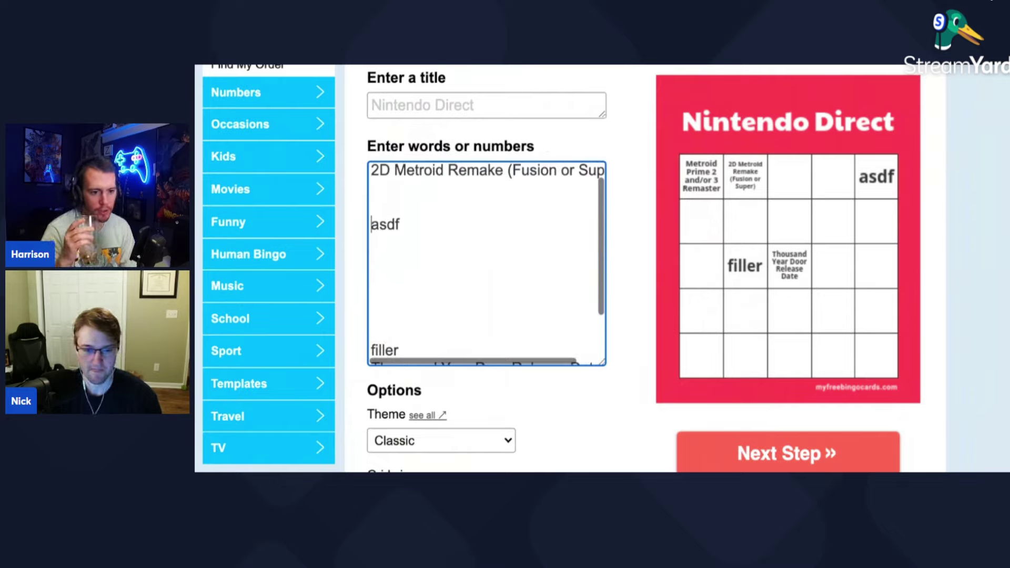
key("Right")
key("Right")
key("Right")
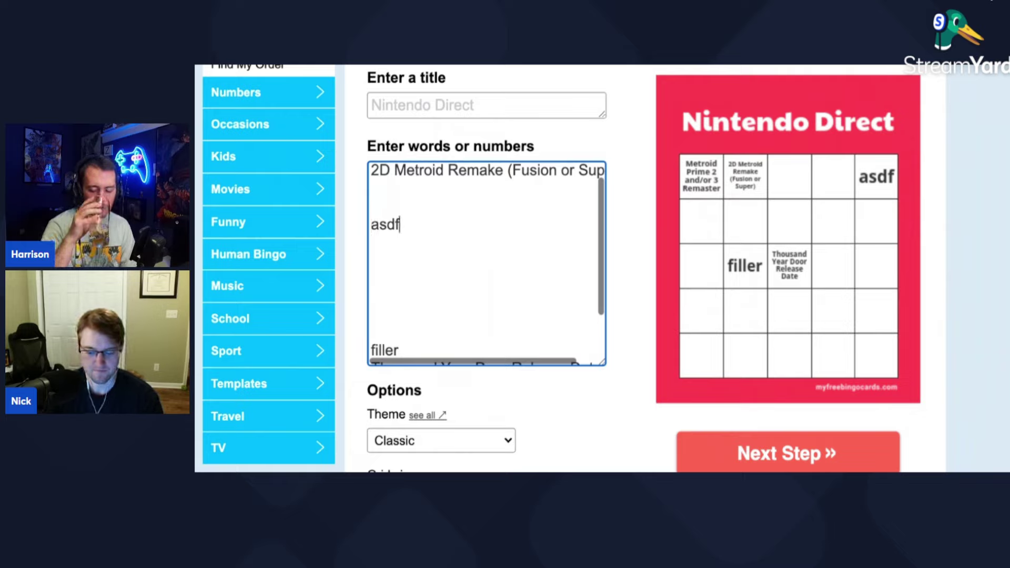
key("BackSpace")
key("BackSpace")
key("BackSpace")
key("BackSpace")
key("BackSpace")
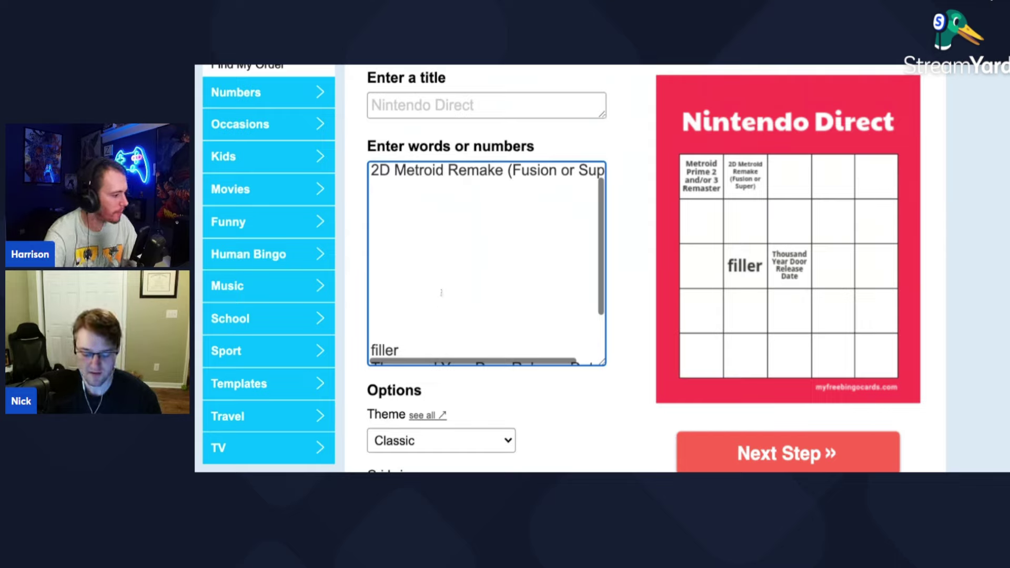
type("Luigi's Mansion 2 ")
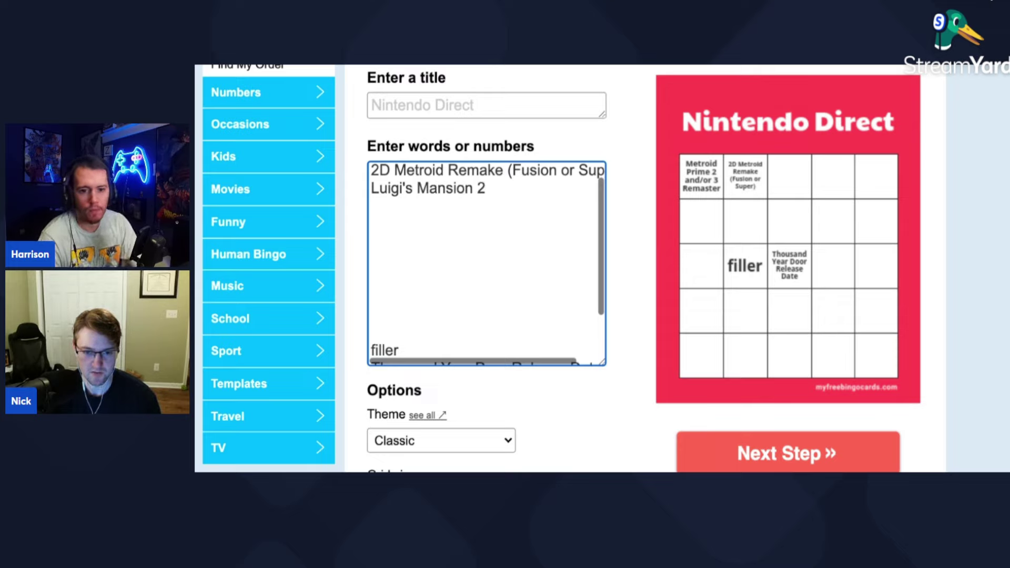
type("HD Rlease")
Step: Type 'Luigi's Mansion 2 HD Release Date' on the second line, fixing the 'Rlease' typo
key("BackSpace")
key("BackSpace")
key("BackSpace")
key("BackSpace")
key("BackSpace")
type("elease Date")
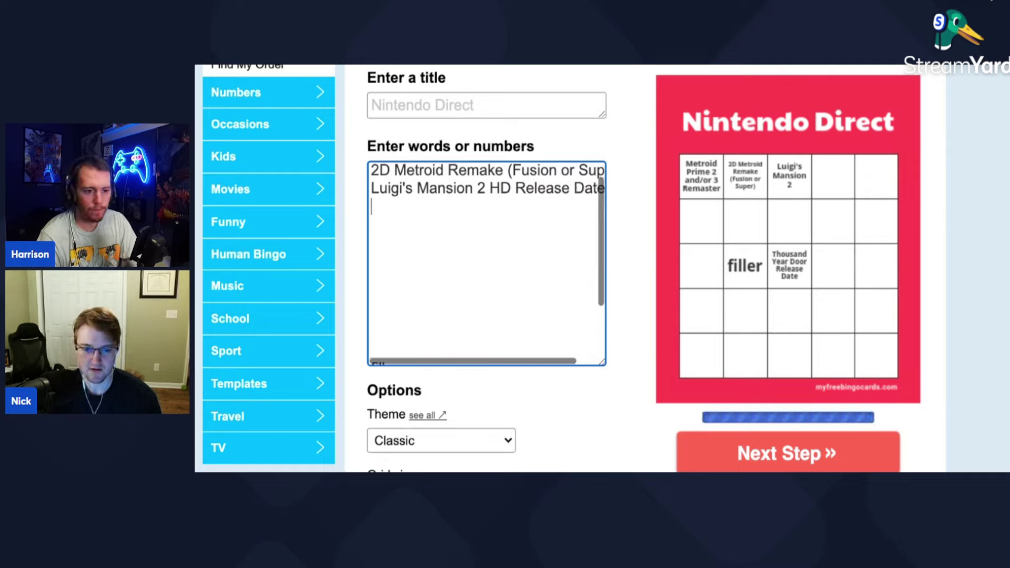
scroll(485, 269, "down", 1)
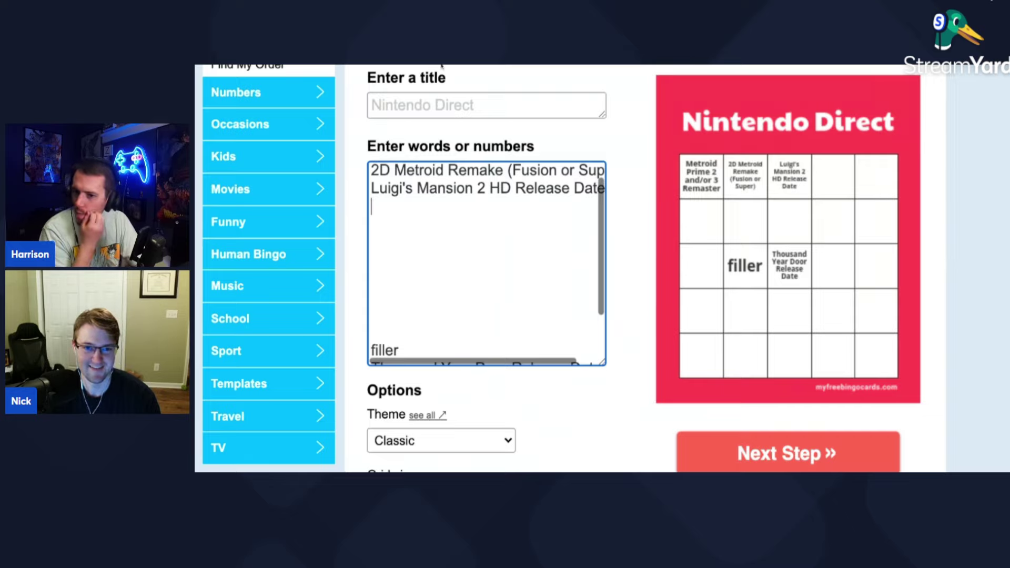
Step: Replace the 'filler' line with 'Twilight Princess/Wind Waker'
left_click(440, 63)
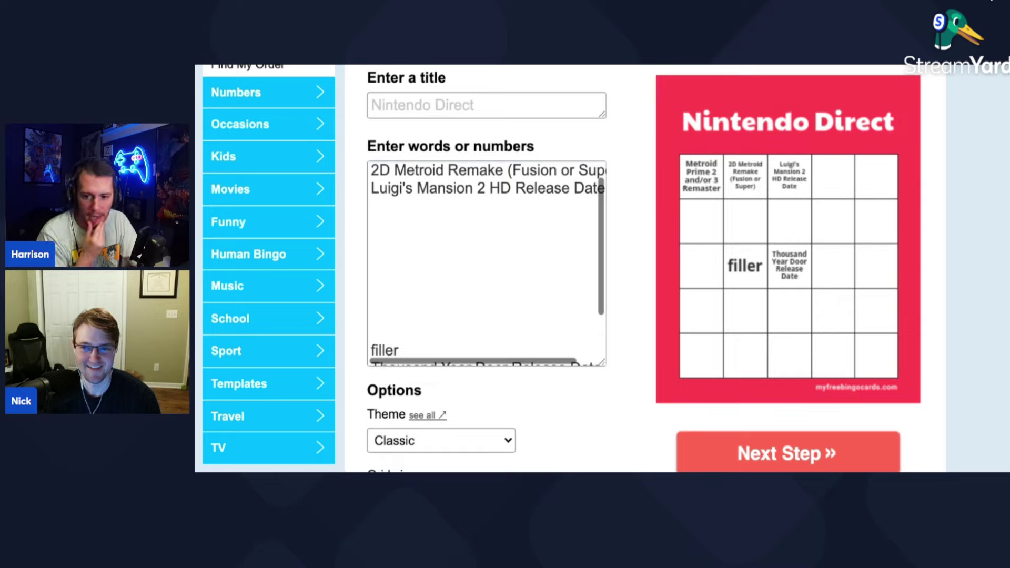
left_click(474, 208)
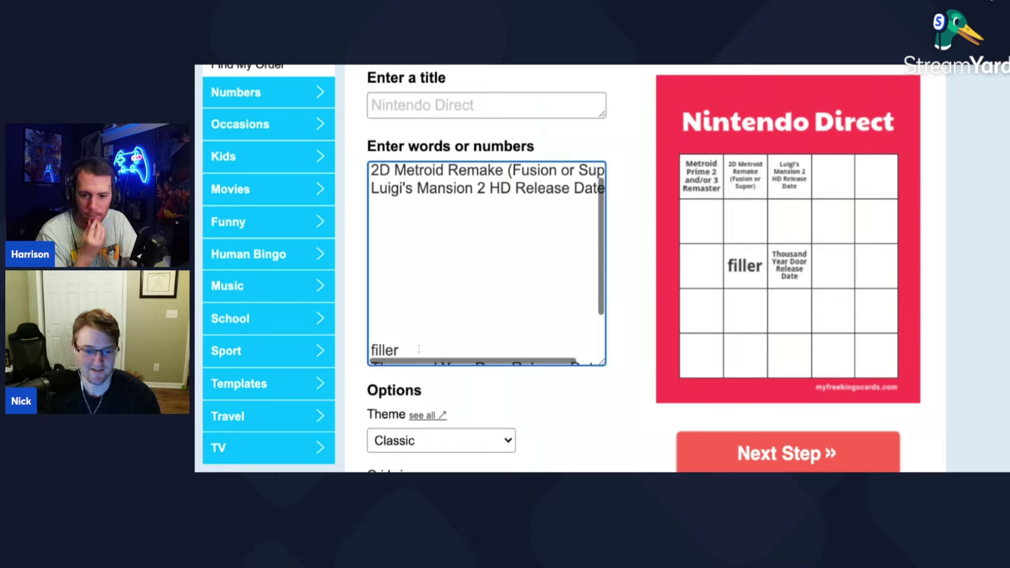
key("BackSpace")
key("BackSpace")
key("BackSpace")
key("BackSpace")
key("BackSpace")
key("BackSpace")
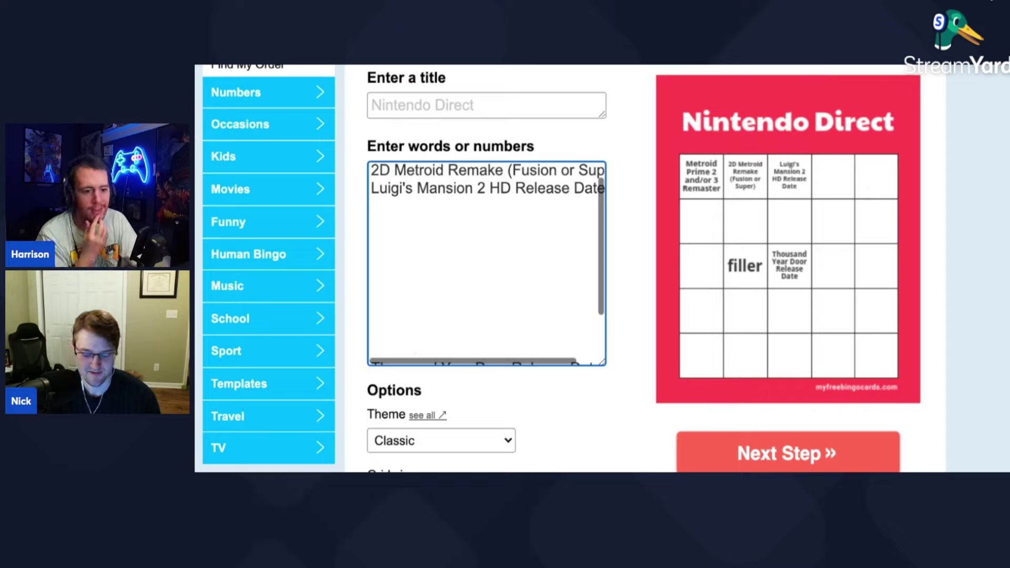
type("Twilg")
key("BackSpace")
key("BackSpace")
type("light ")
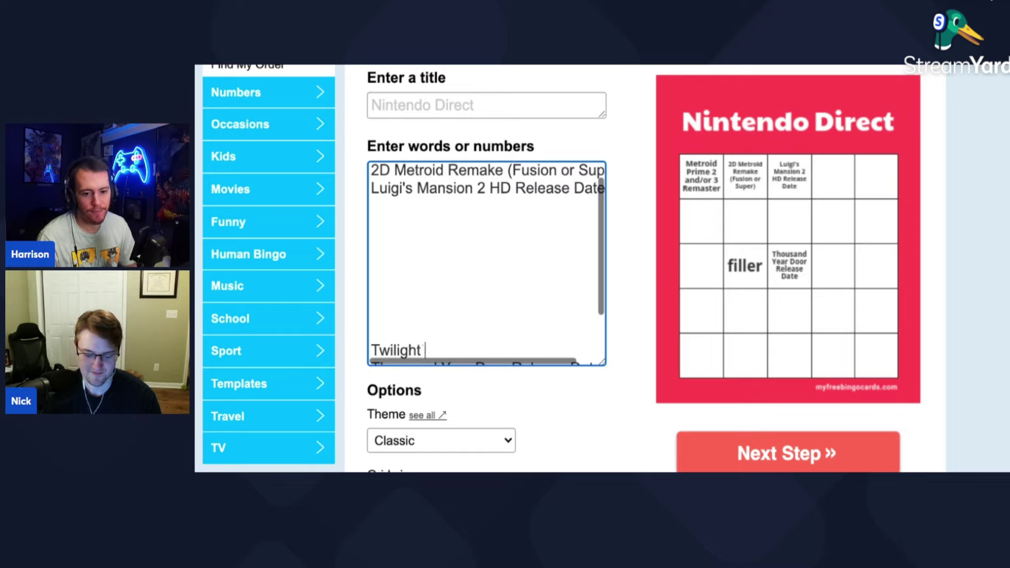
type("Princess/Wind Waker")
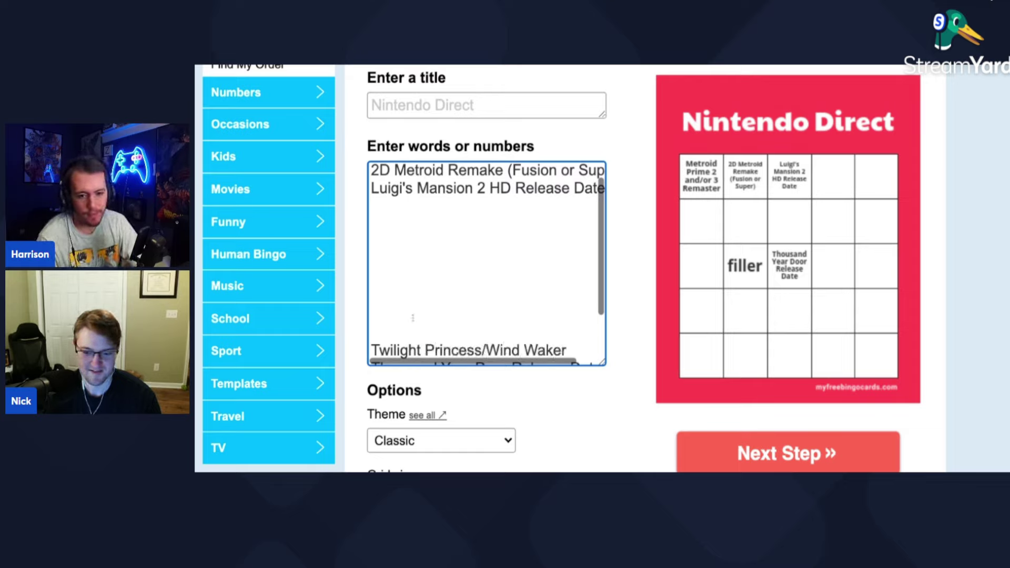
scroll(486, 260, "down", 2)
scroll(486, 260, "up", 2)
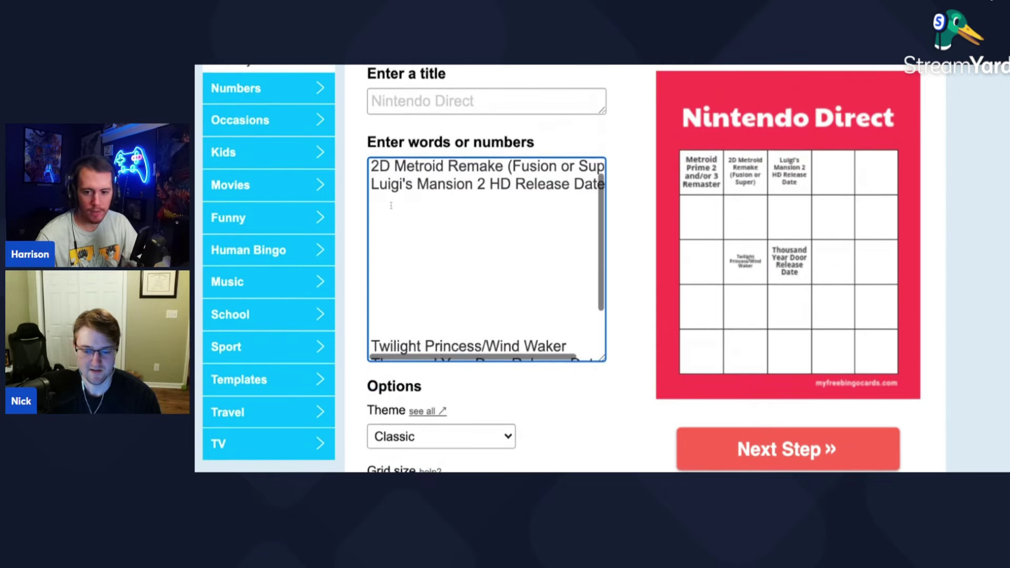
left_click(423, 205)
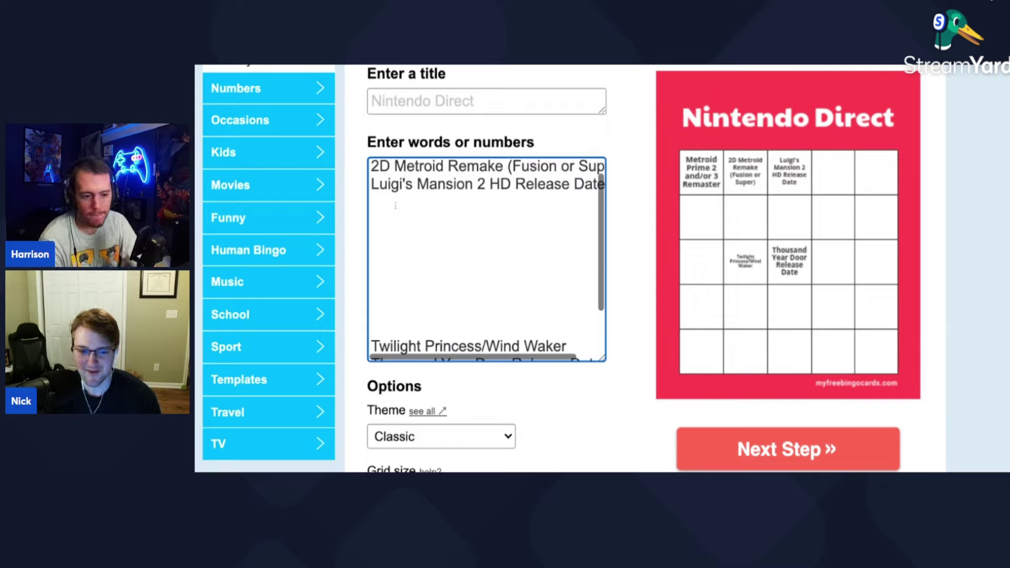
left_click(377, 247)
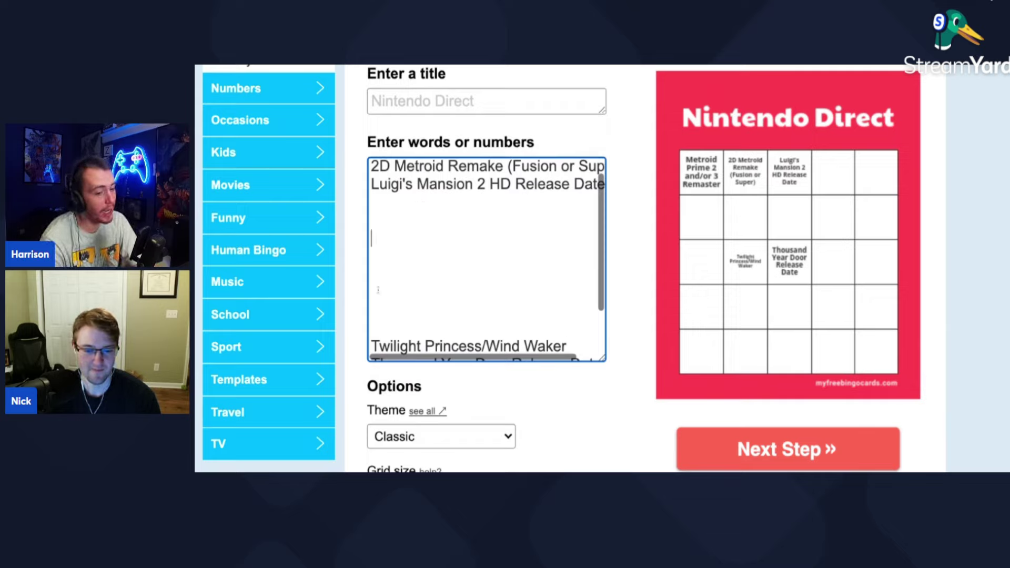
key("Return")
type("sda")
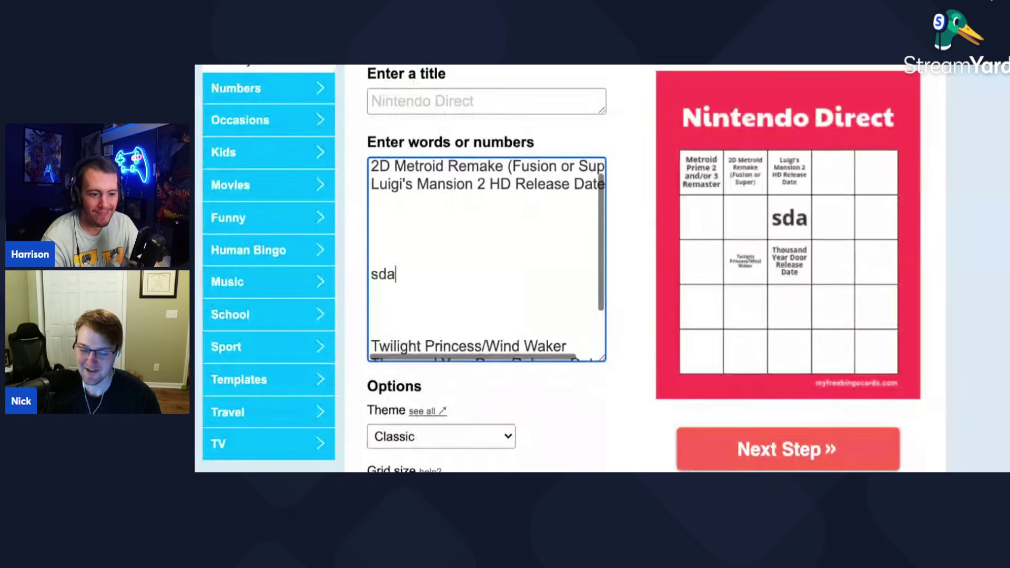
key("BackSpace")
key("BackSpace")
key("BackSpace")
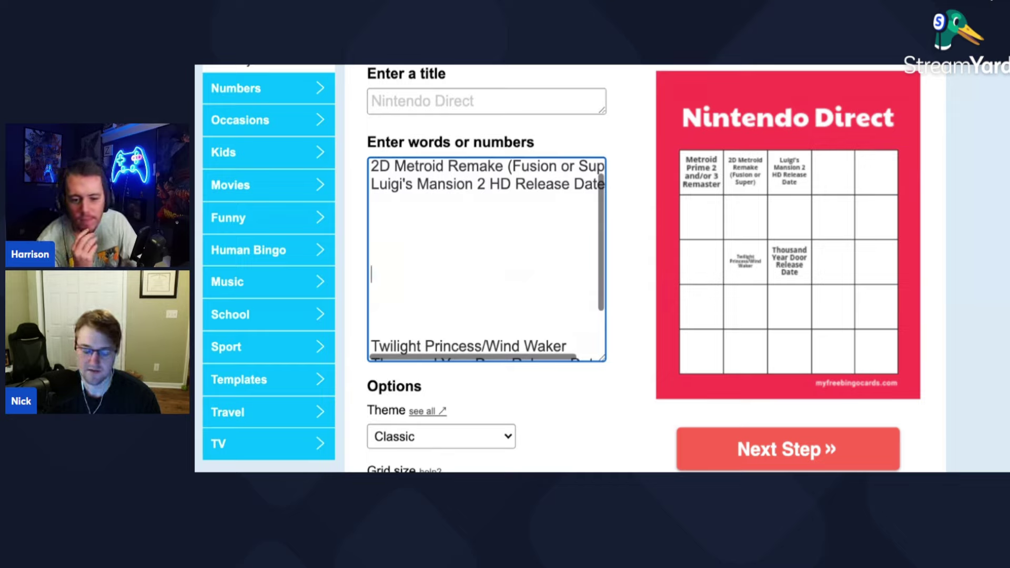
type("Oracle ")
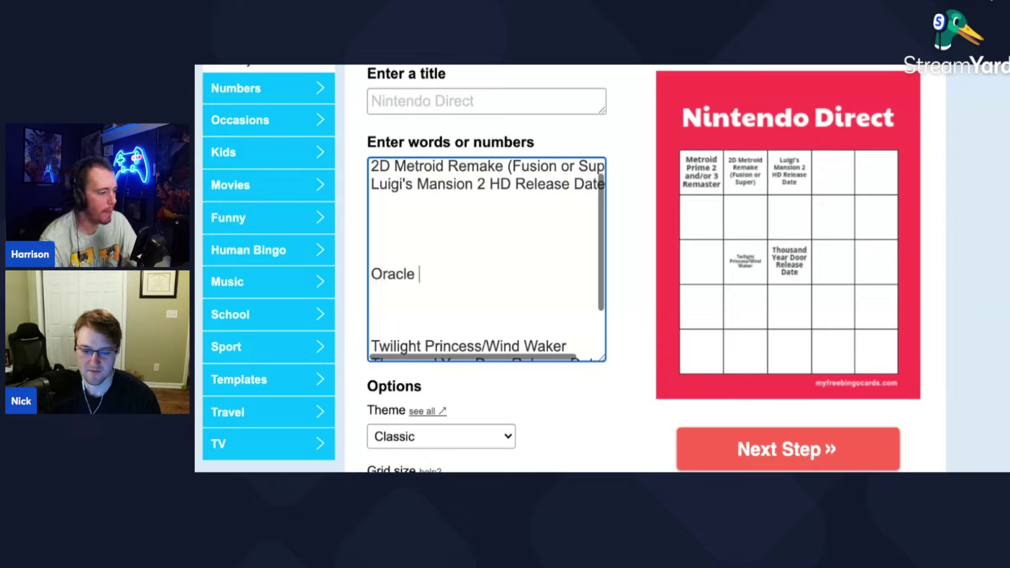
type("Remakes")
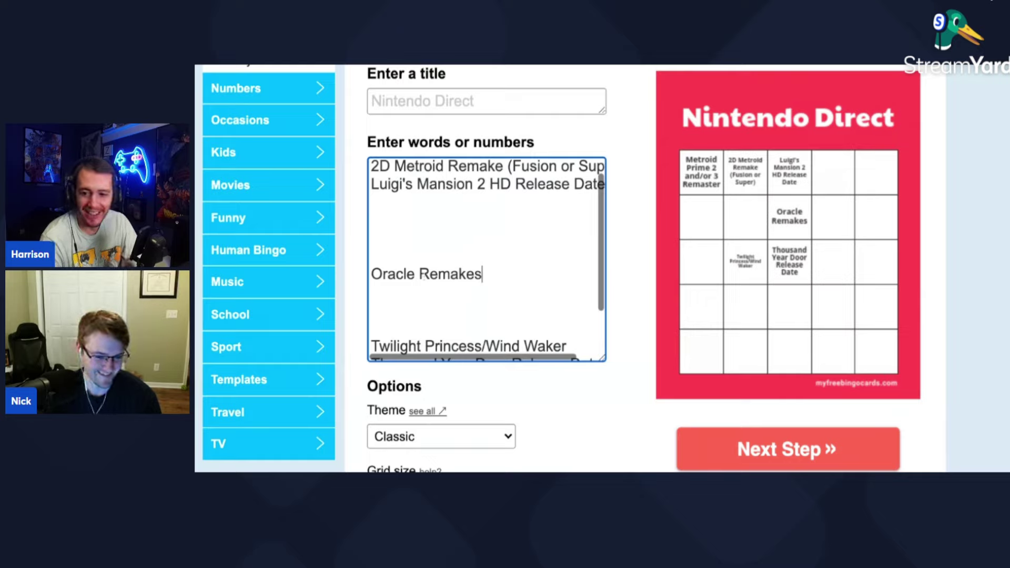
Step: Type 'Oracle Remakes' and move to the empty lines beneath it
left_click(383, 296)
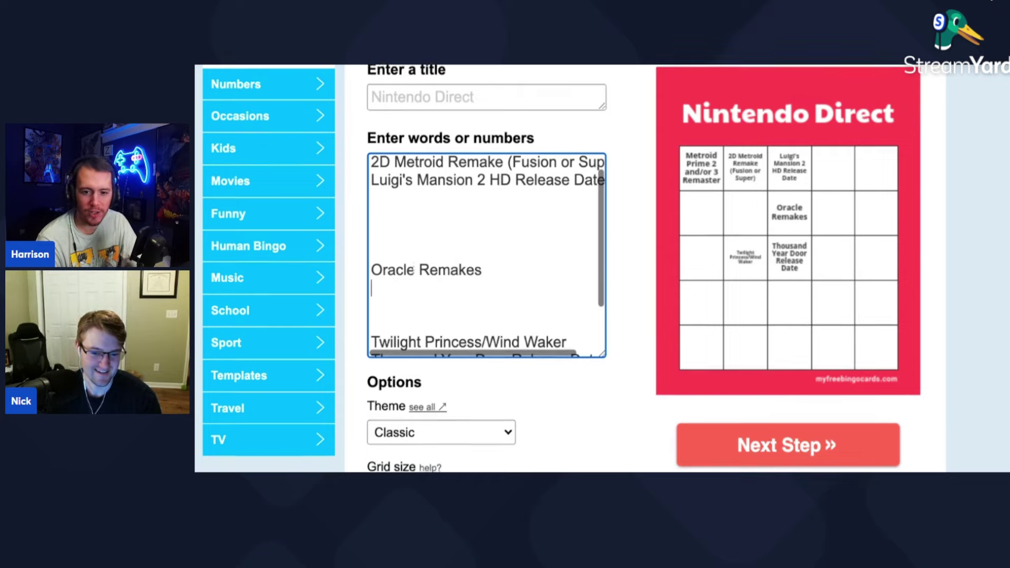
scroll(394, 286, "down", 1)
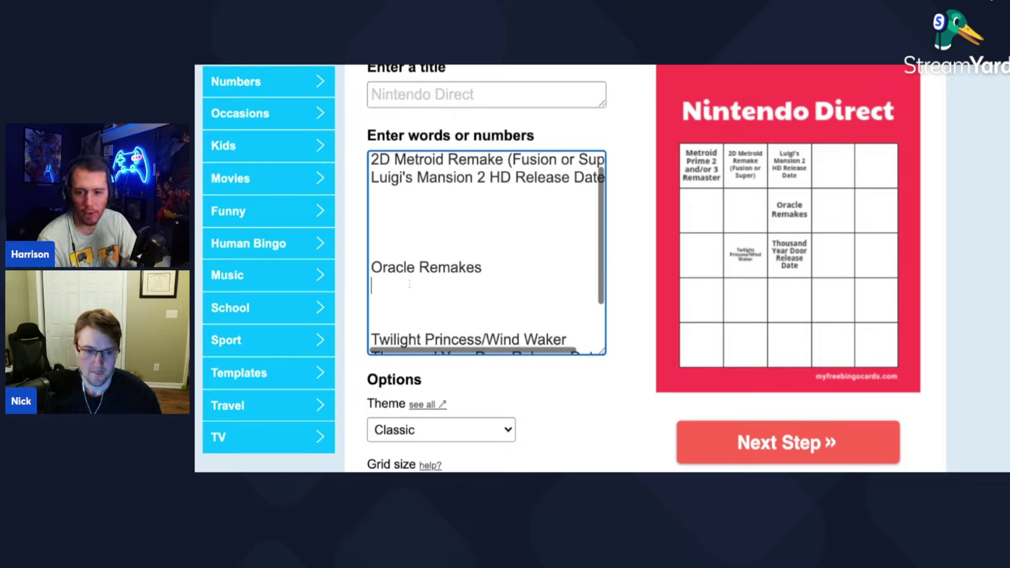
left_click(388, 300)
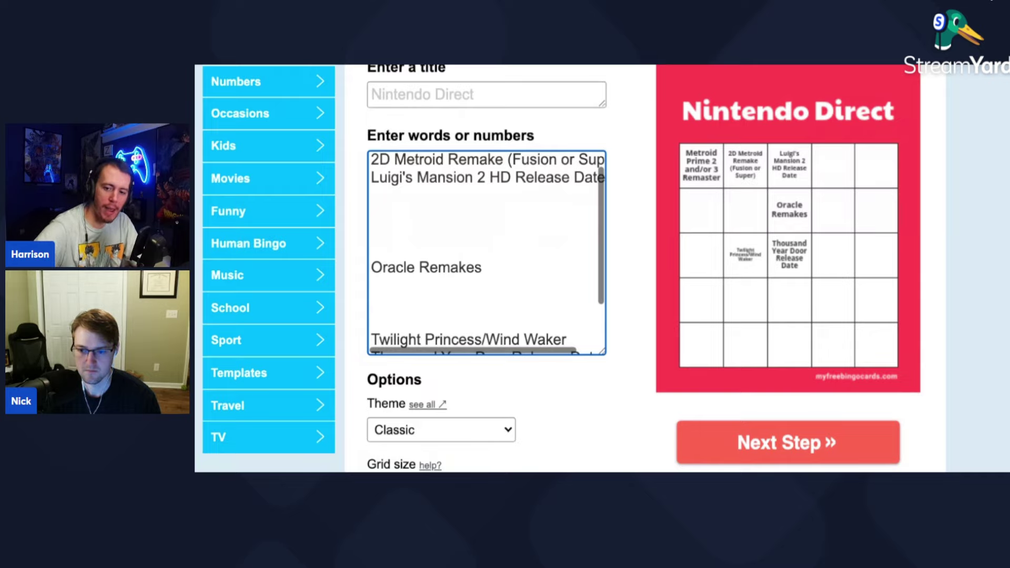
scroll(397, 228, "down", 1)
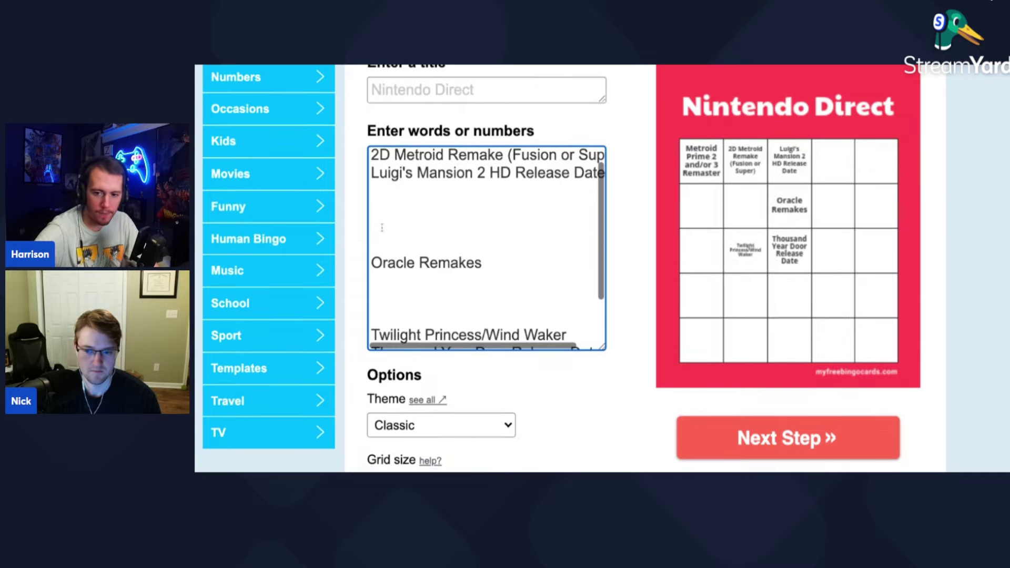
scroll(396, 228, "down", 3)
scroll(474, 277, "up", 2)
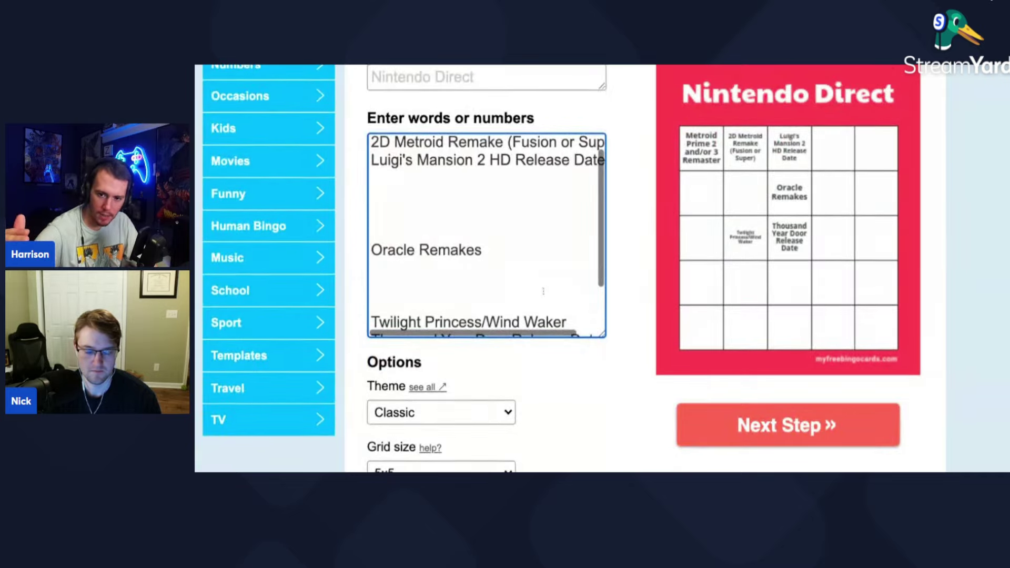
scroll(486, 237, "down", 1)
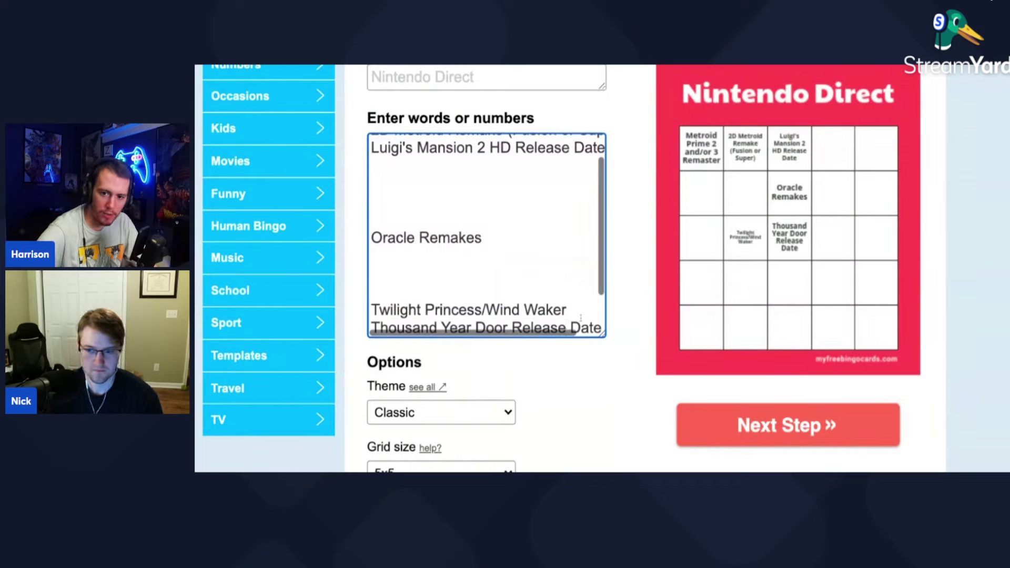
Step: Add 'Metroid Prime 4' on a blank line as the seventh word-list entry
key("Up")
key("Up")
key("Up")
key("Up")
key("Up")
key("Up")
key("Up")
key("Up")
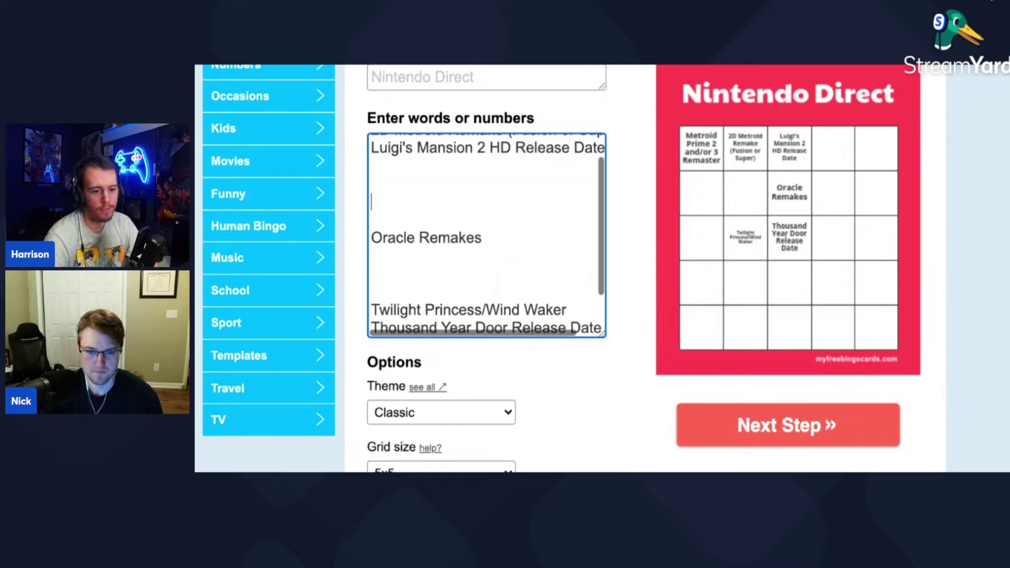
type("Metroid Prime 4")
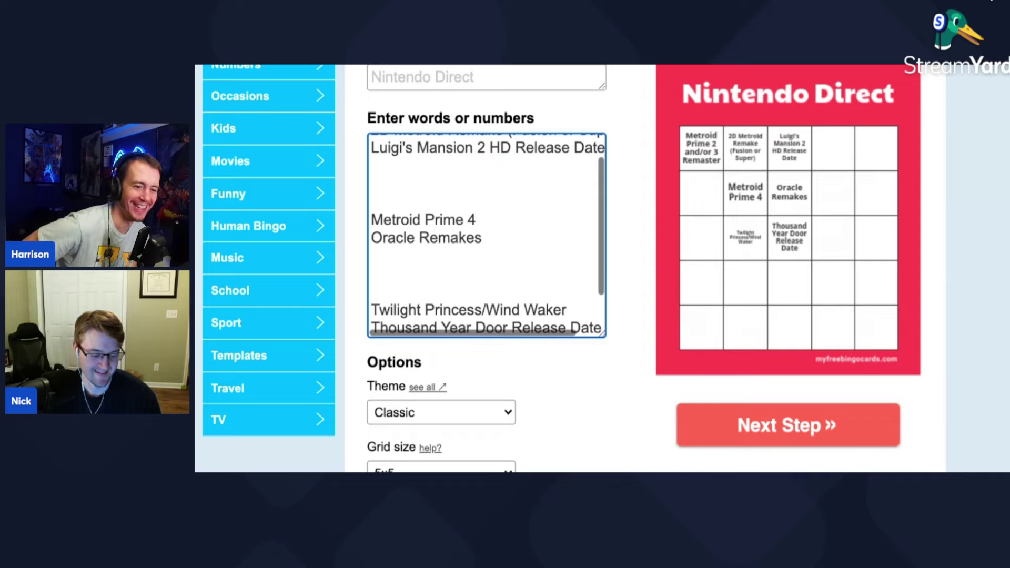
left_click(395, 290)
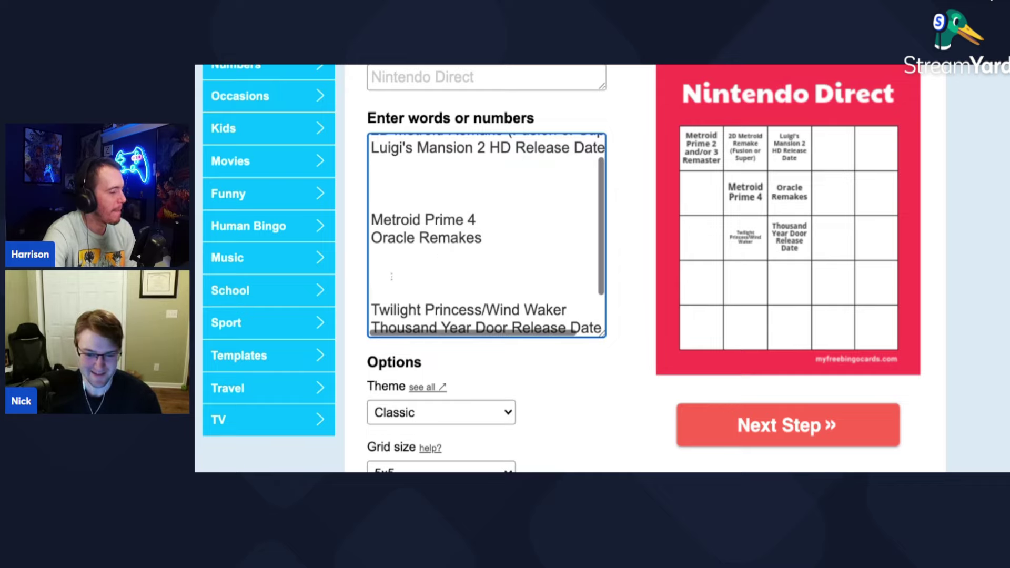
scroll(474, 316, "down", 3)
scroll(474, 237, "up", 3)
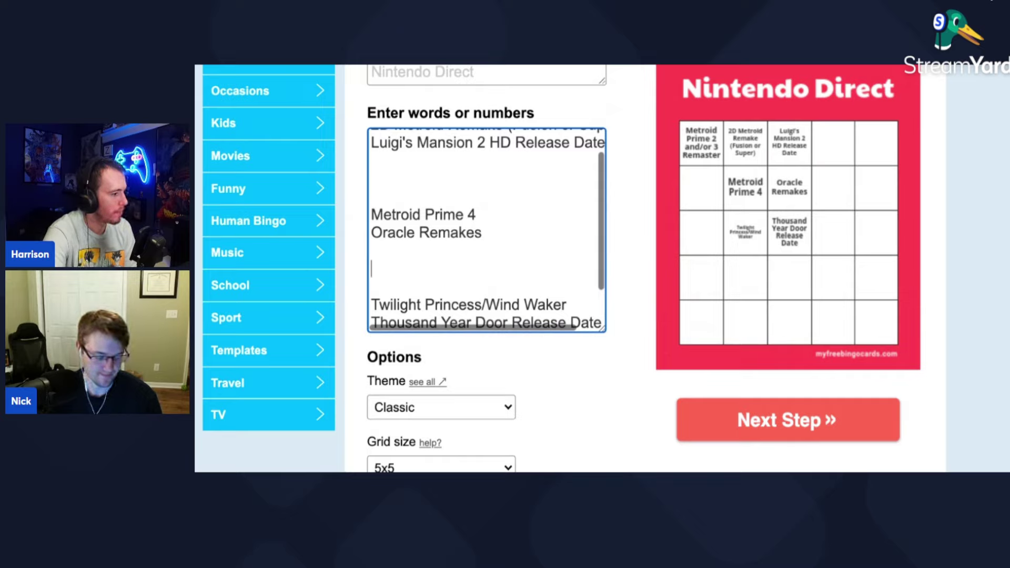
type("Hi")
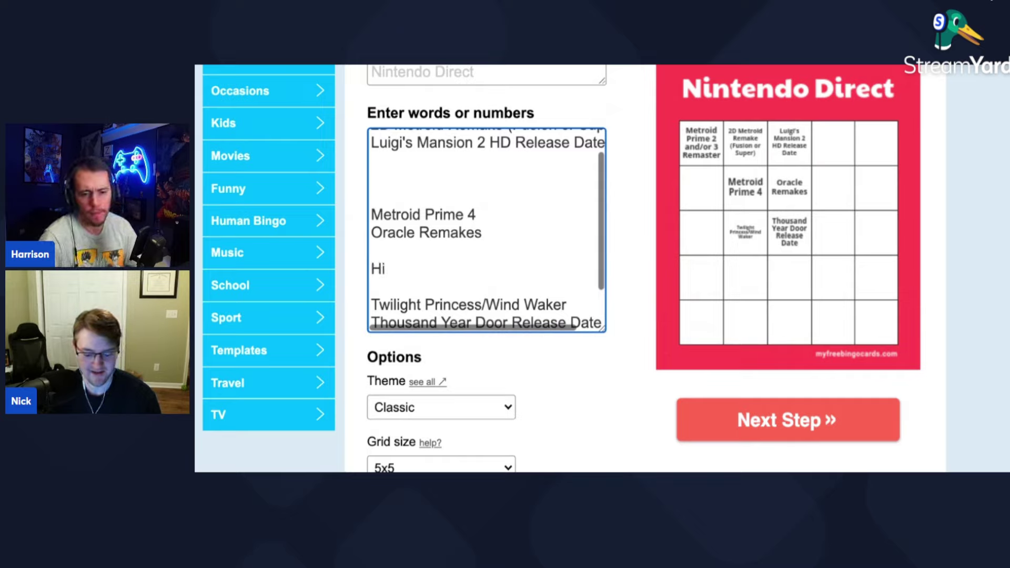
type("Fi Rush")
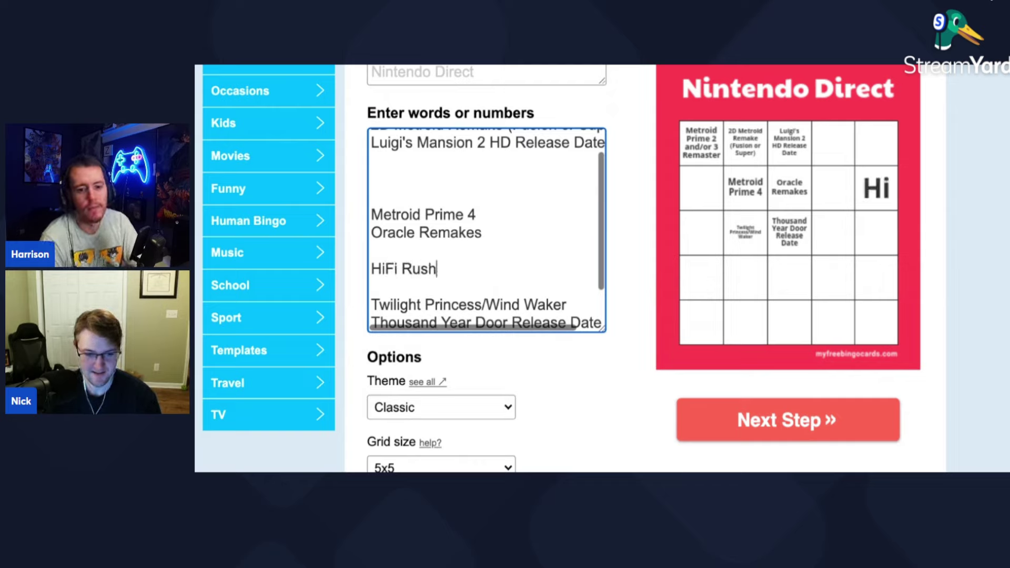
type("s")
Step: Type 'HiFi Rush' in the word list, deleting the stray extra 's'
key("BackSpace")
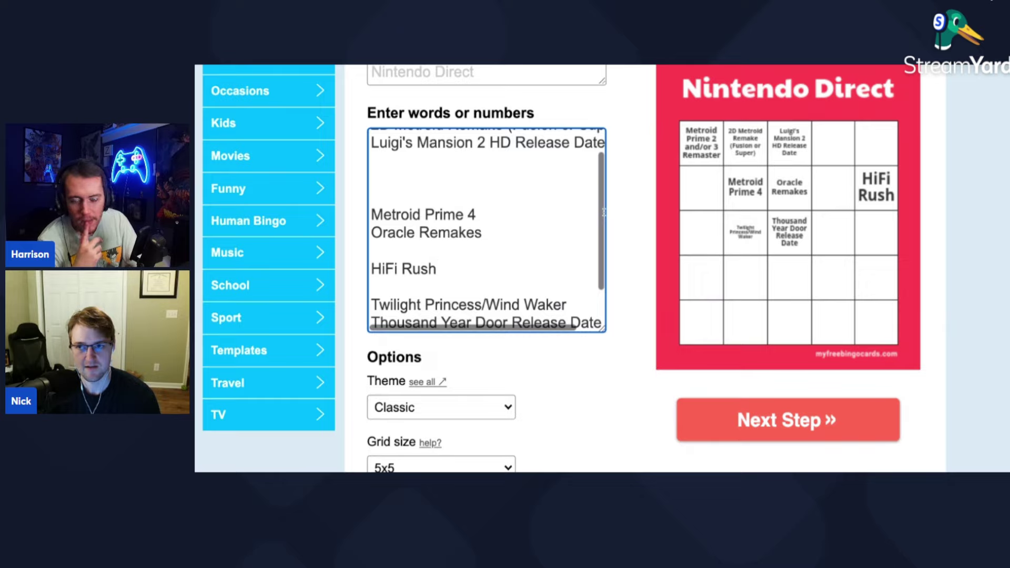
left_click(479, 215)
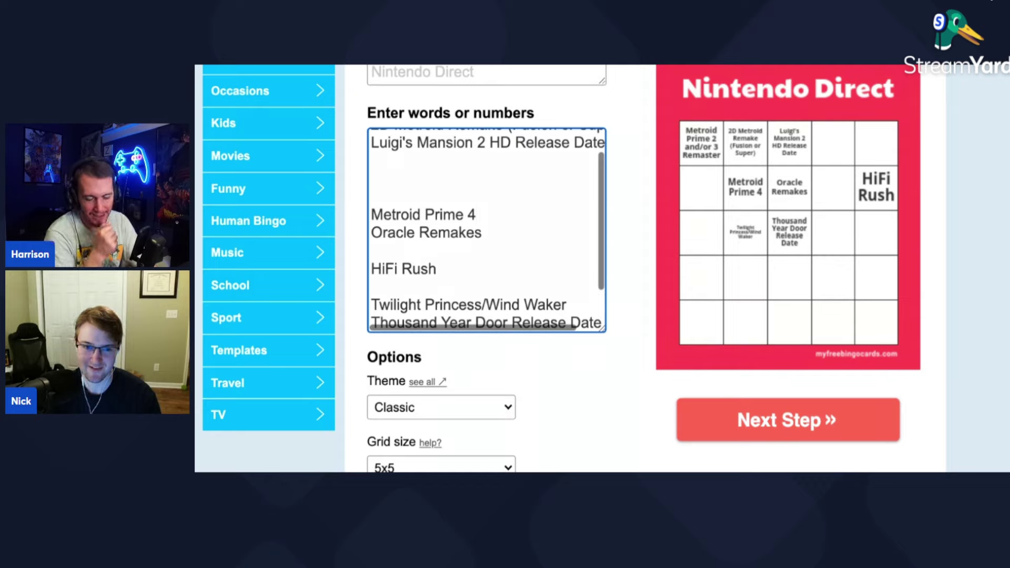
Step: Append 'Mario Baseball' after Thousand Year Door, with a blank spacer line above it
key("Escape")
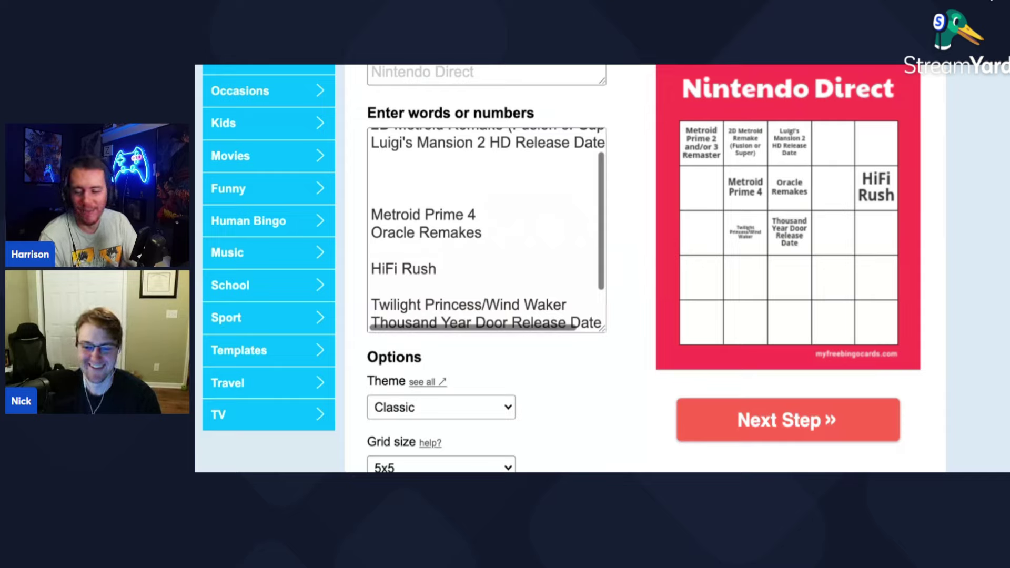
left_click(489, 215)
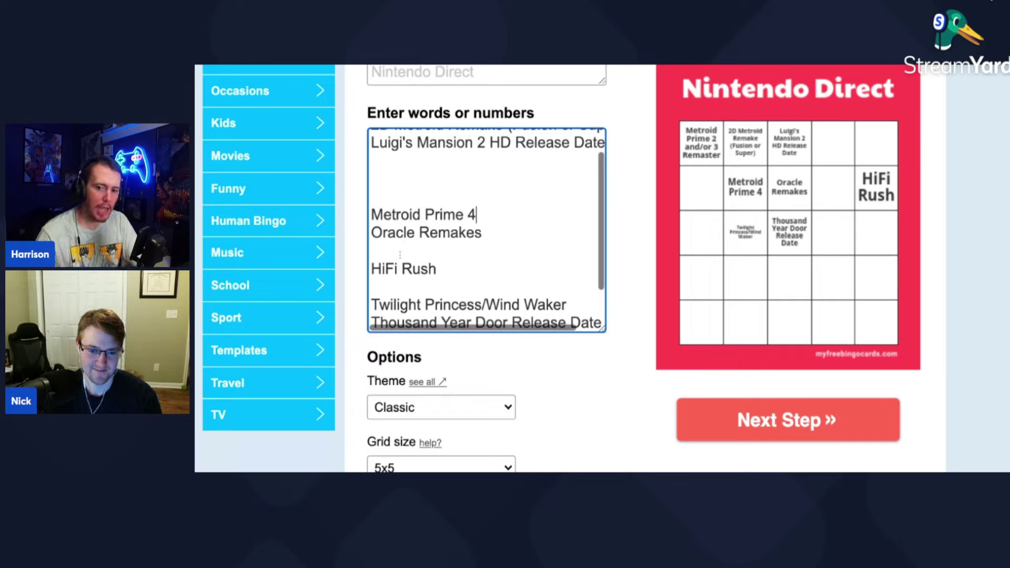
left_click(601, 235)
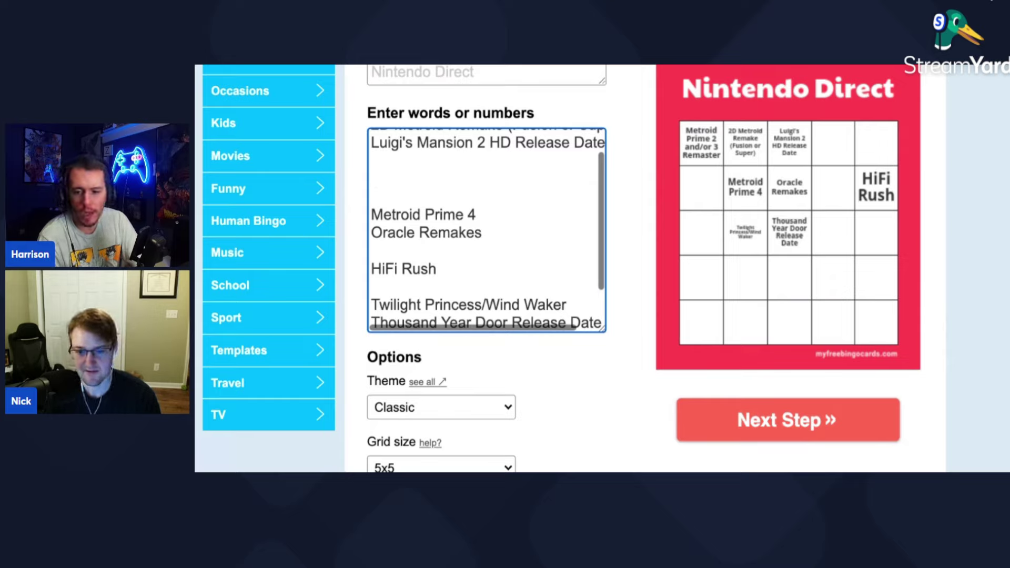
key("Up")
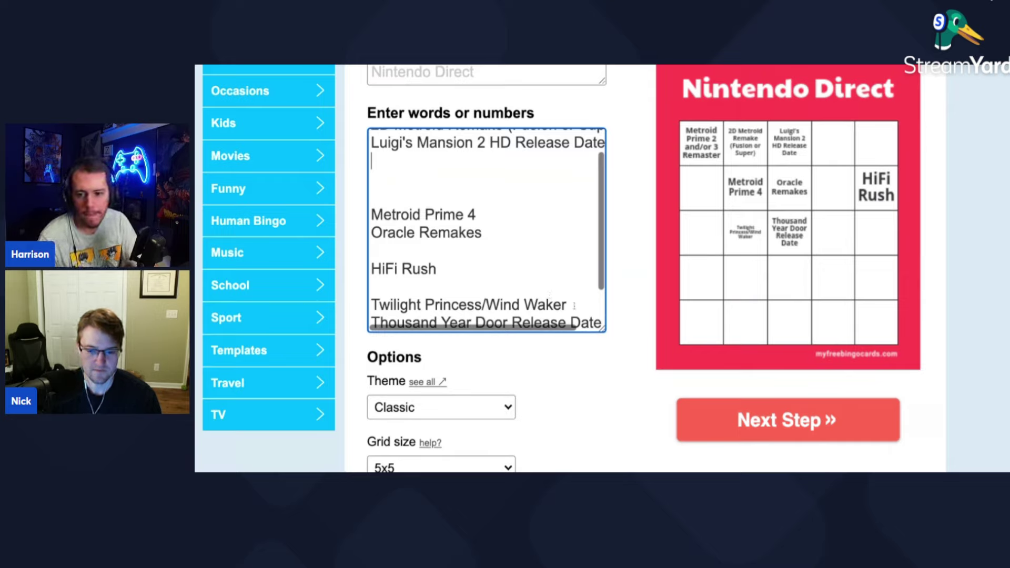
left_click(575, 316)
key("Return")
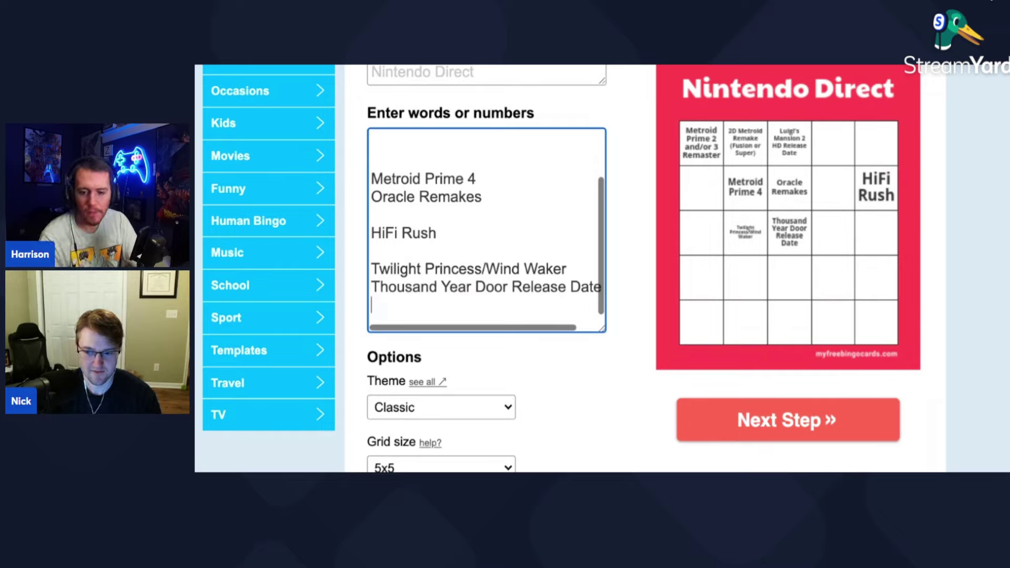
key("Return")
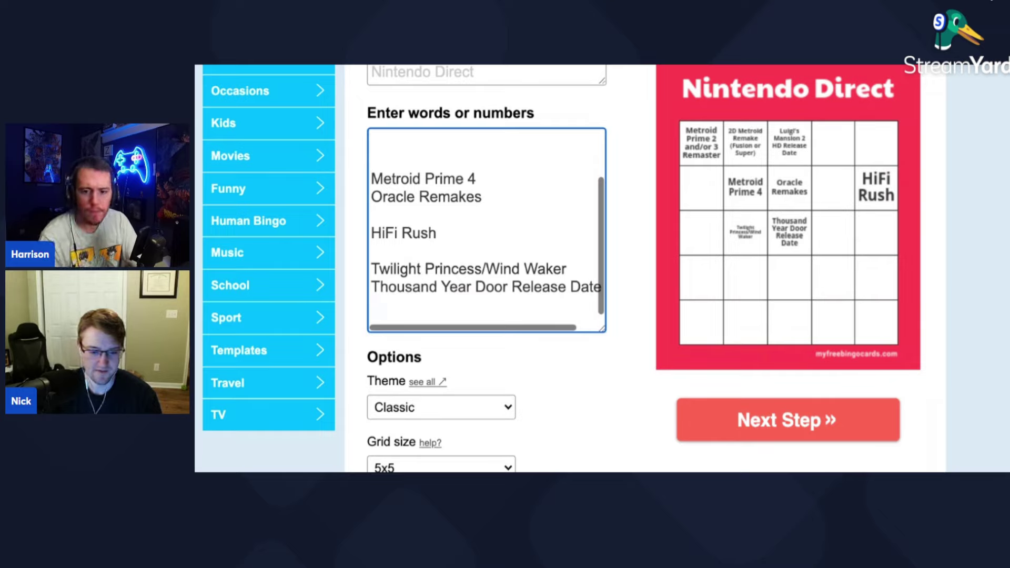
key("Return")
type("Mario Baseball")
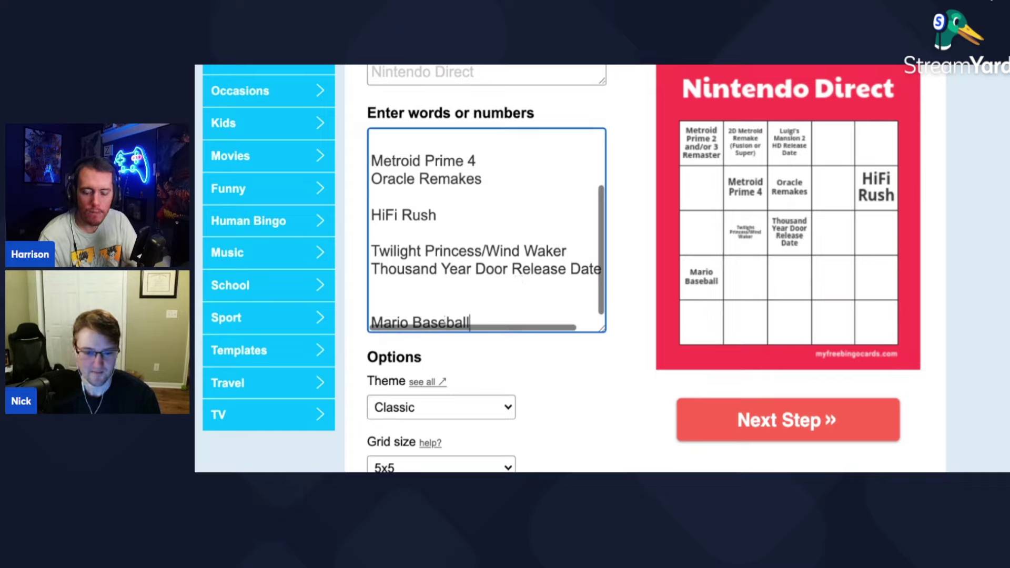
left_click(461, 294)
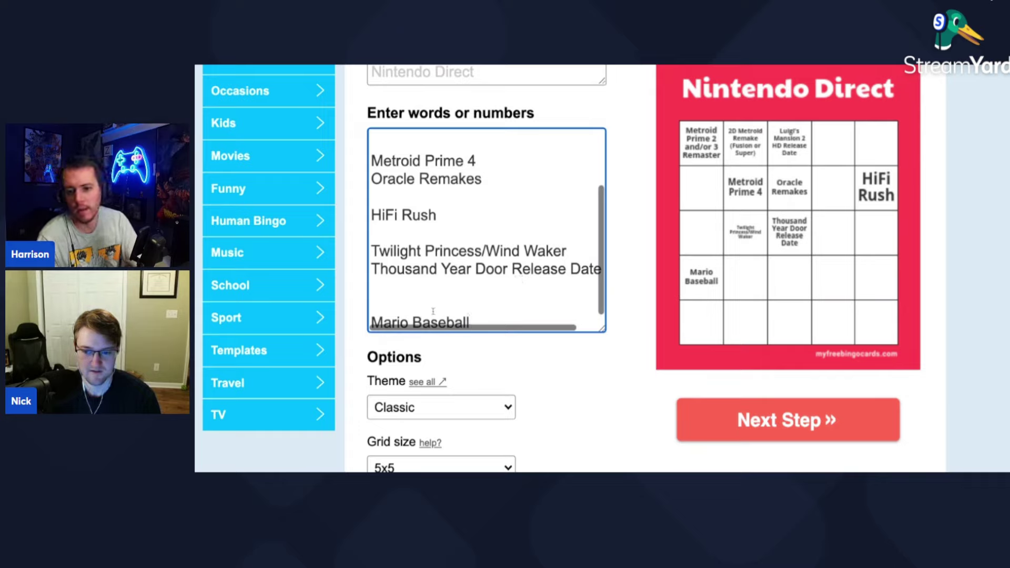
key("Return")
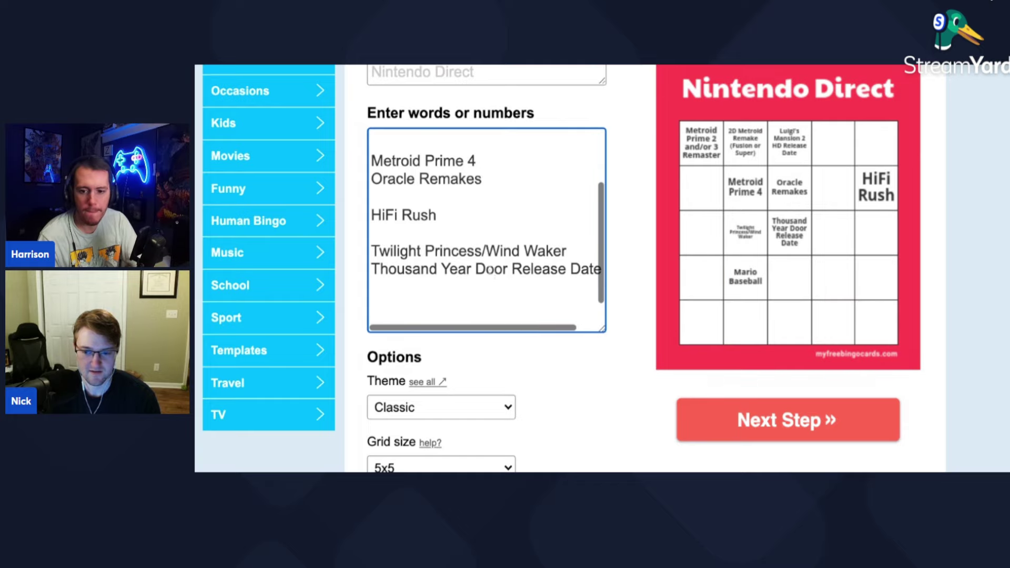
scroll(570, 269, "down", 1)
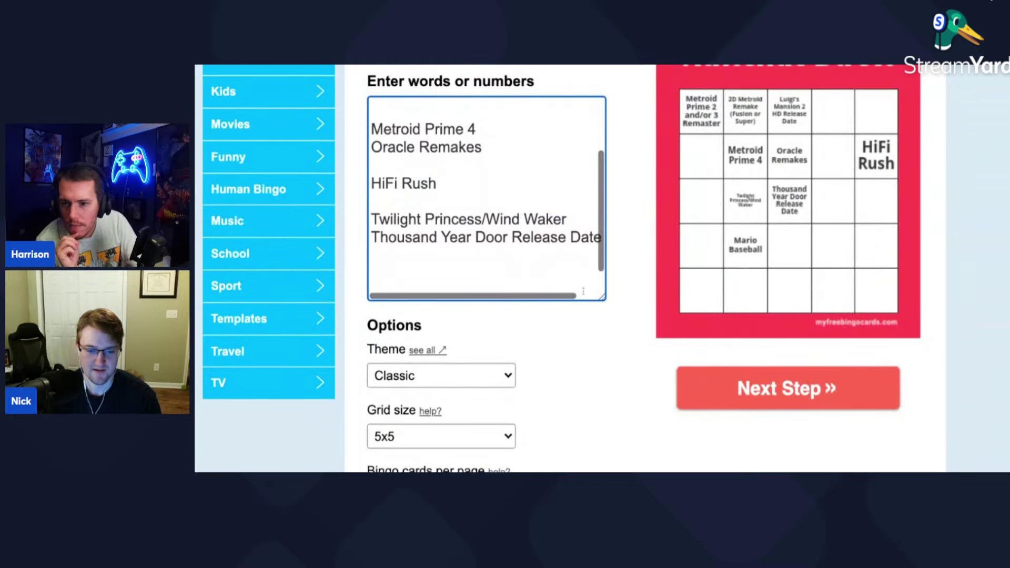
scroll(485, 197, "down", 1)
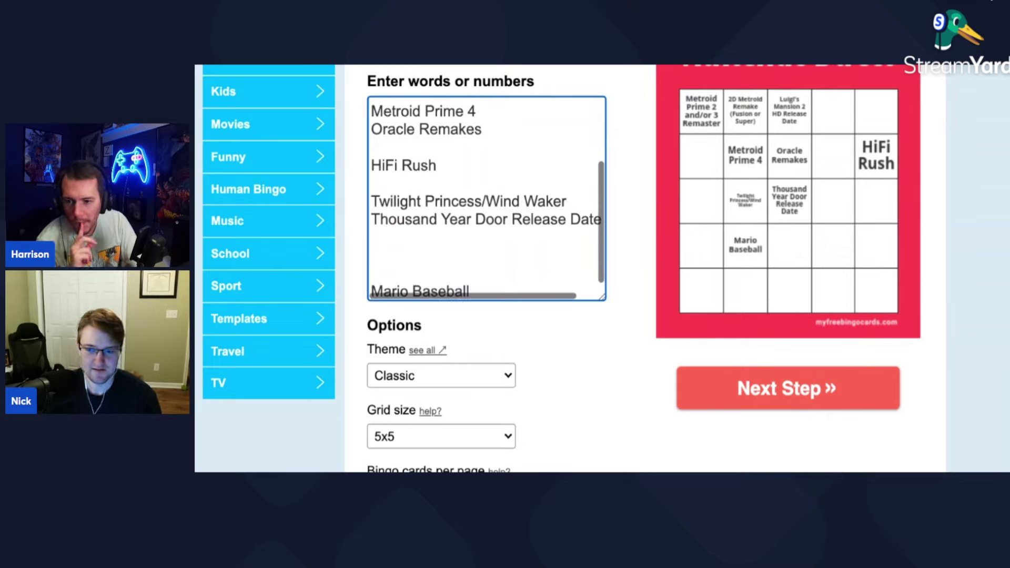
Step: Add 'Gamecube NSO' on a new line below Mario Baseball, correcting the 'NSP' typo
key("Return")
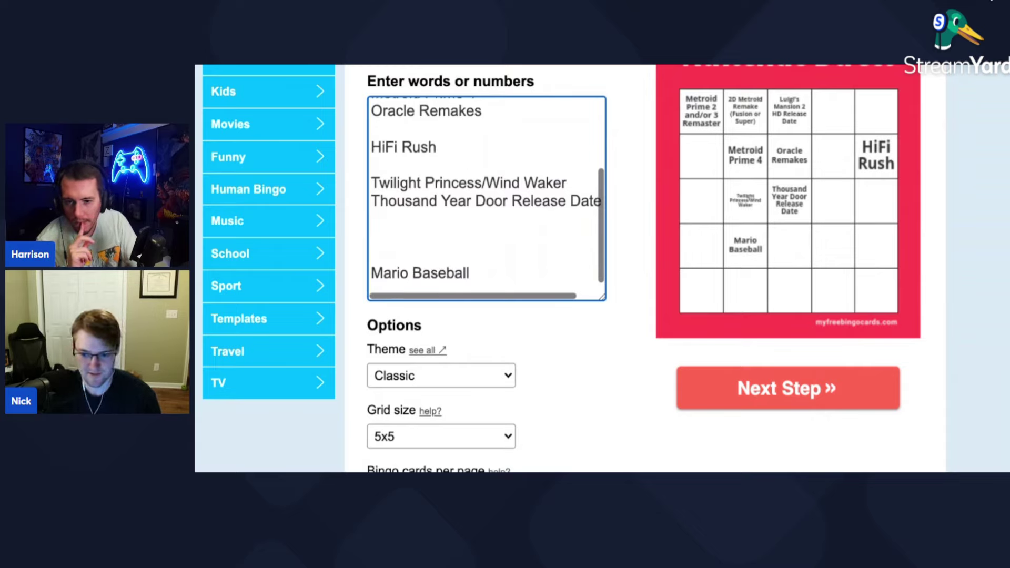
type("Game")
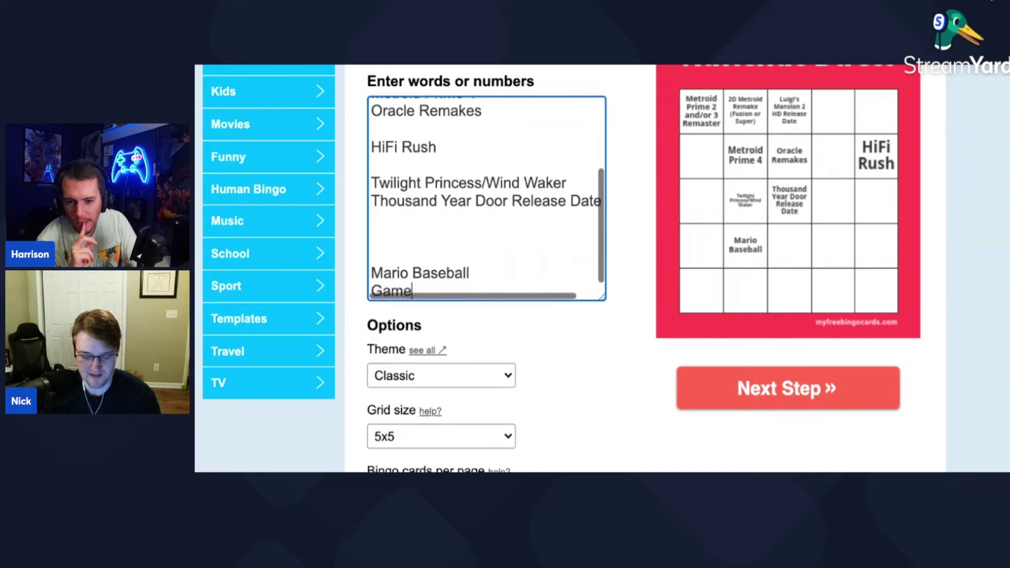
type("cube NSP")
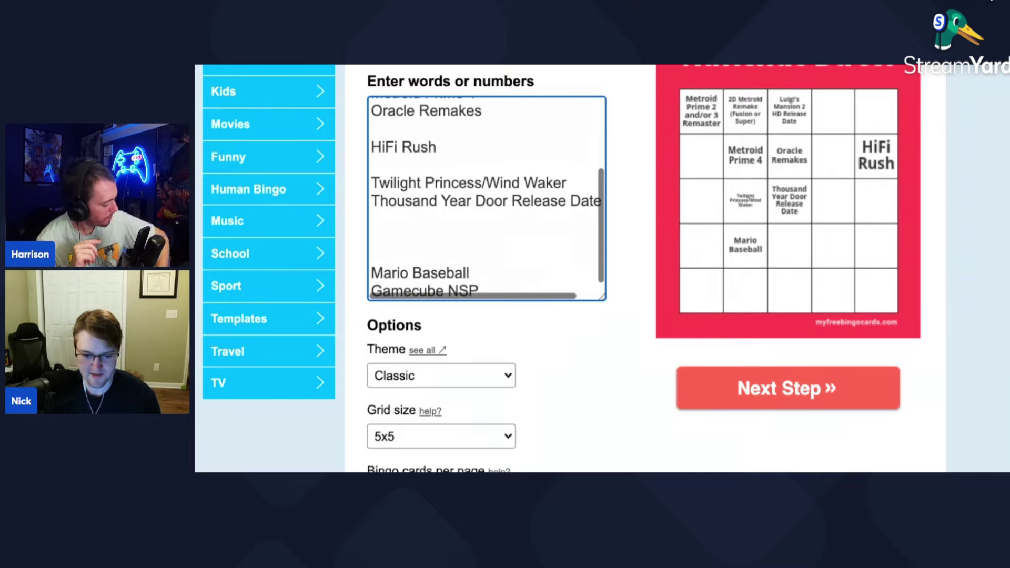
key("BackSpace")
type("O")
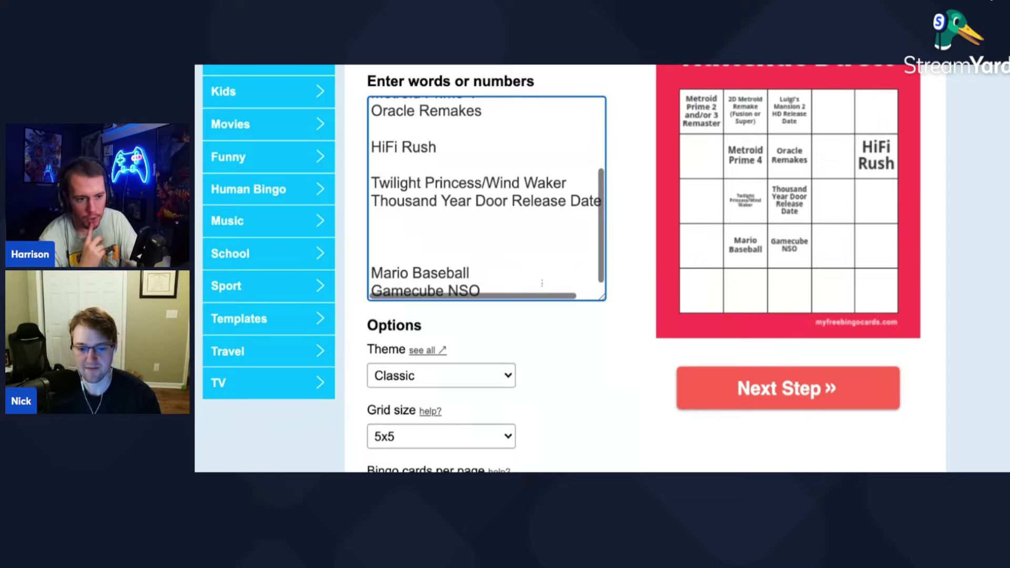
scroll(485, 237, "down", 1)
scroll(486, 237, "up", 1)
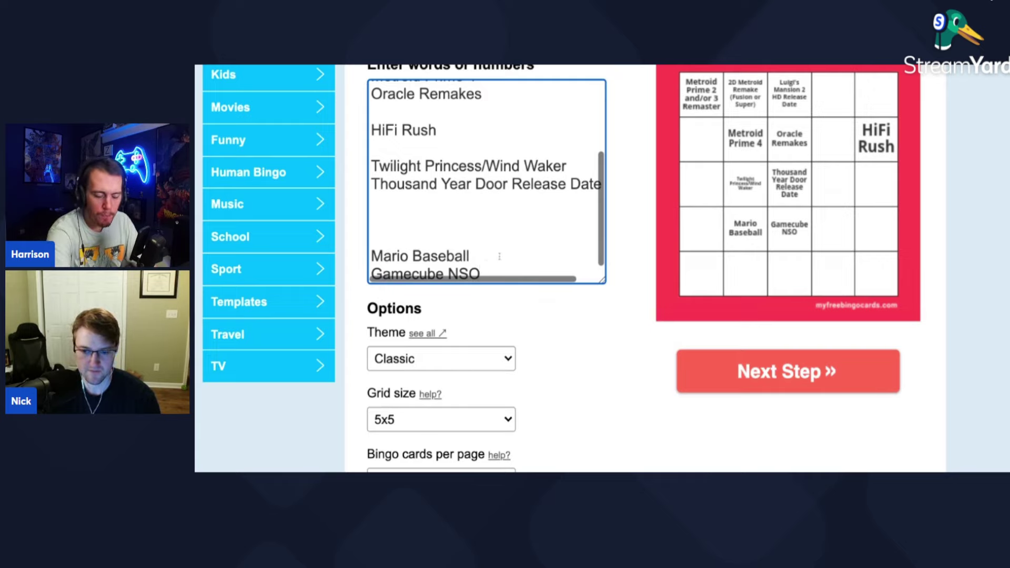
scroll(500, 258, "up", 1)
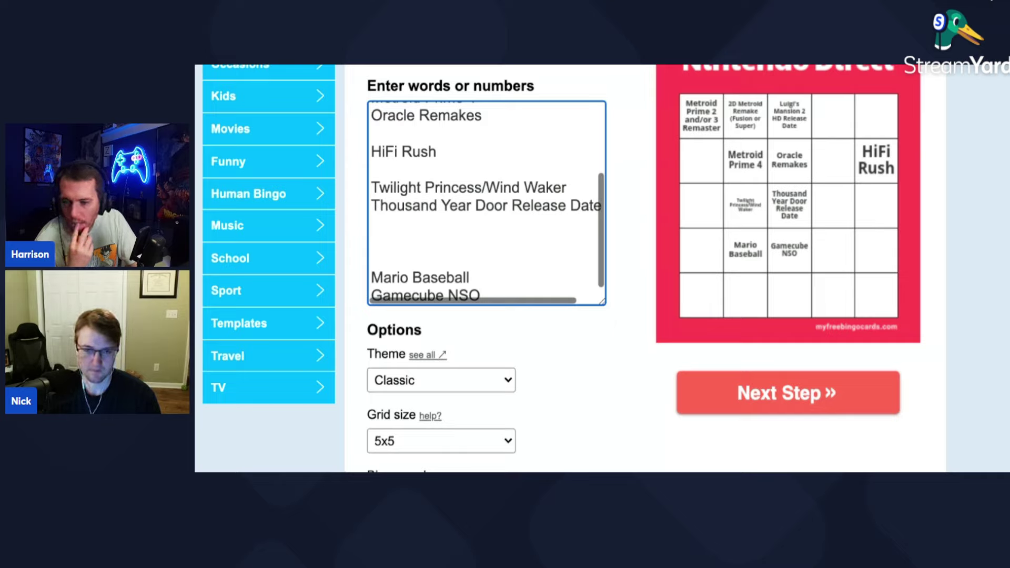
key("Escape")
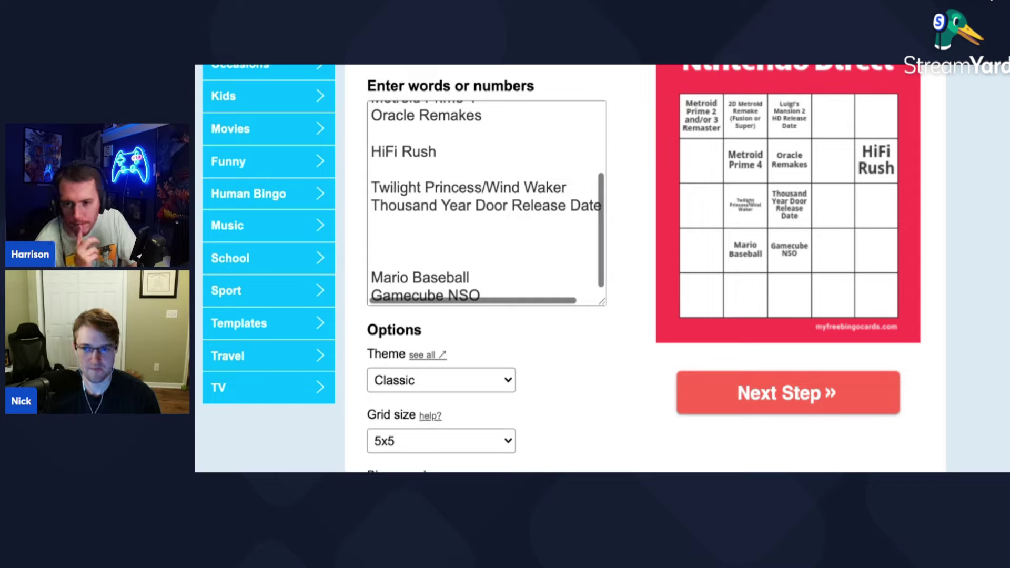
left_click(513, 295)
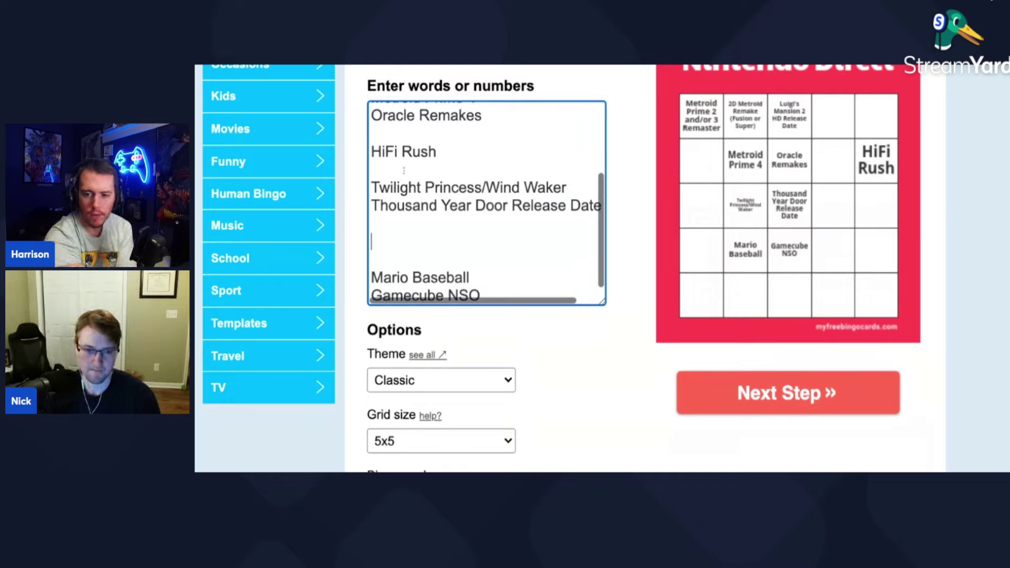
Step: Enter 'Switch Sequel' on the blank line after HiFi Rush, fixing its misspellings
left_click(371, 169)
type("Swit")
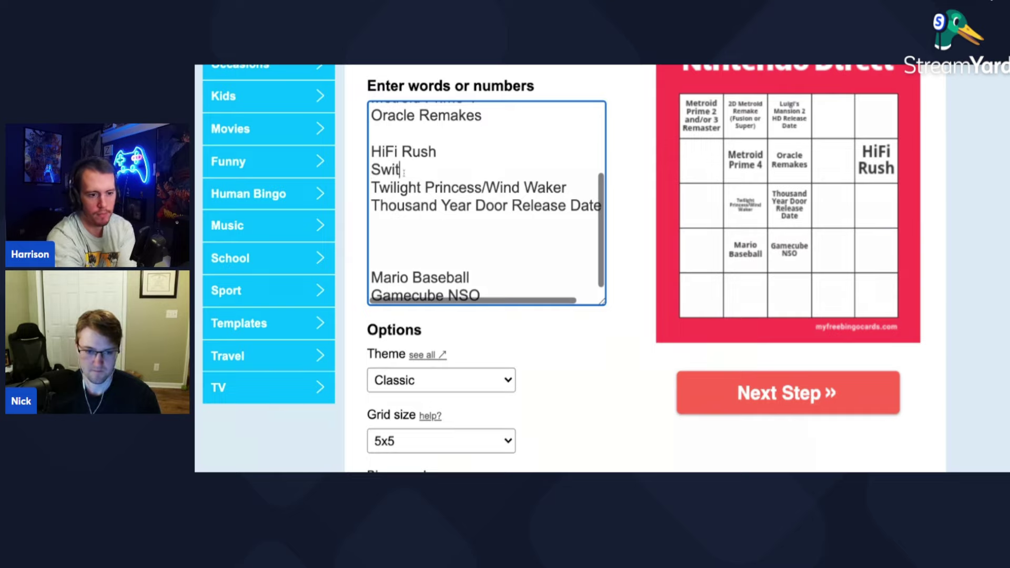
type("hc")
key("BackSpace")
key("BackSpace")
key("BackSpace")
type("ch")
key("BackSpace")
key("BackSpace")
key("BackSpace")
type("tch Sequel")
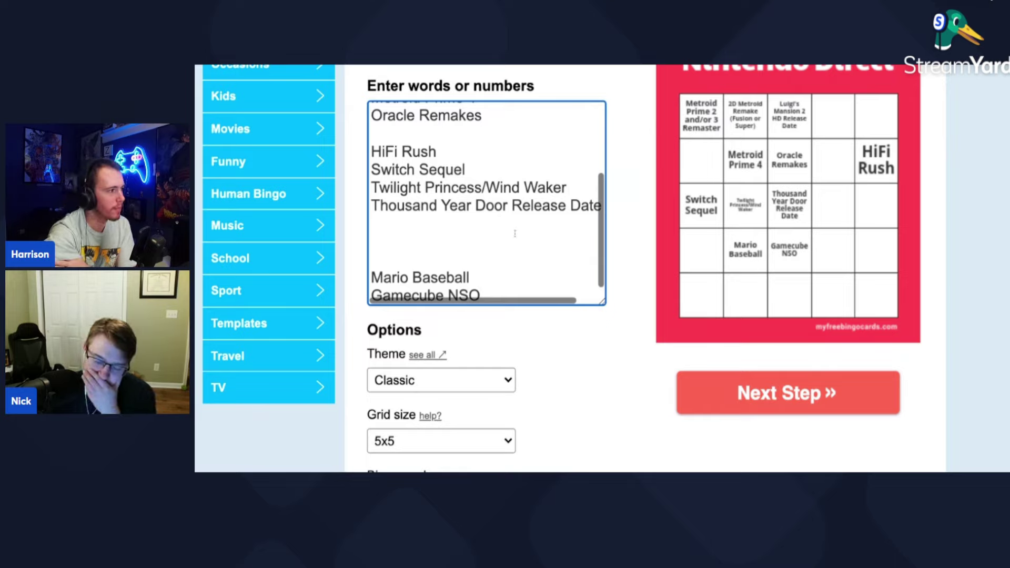
left_click(454, 253)
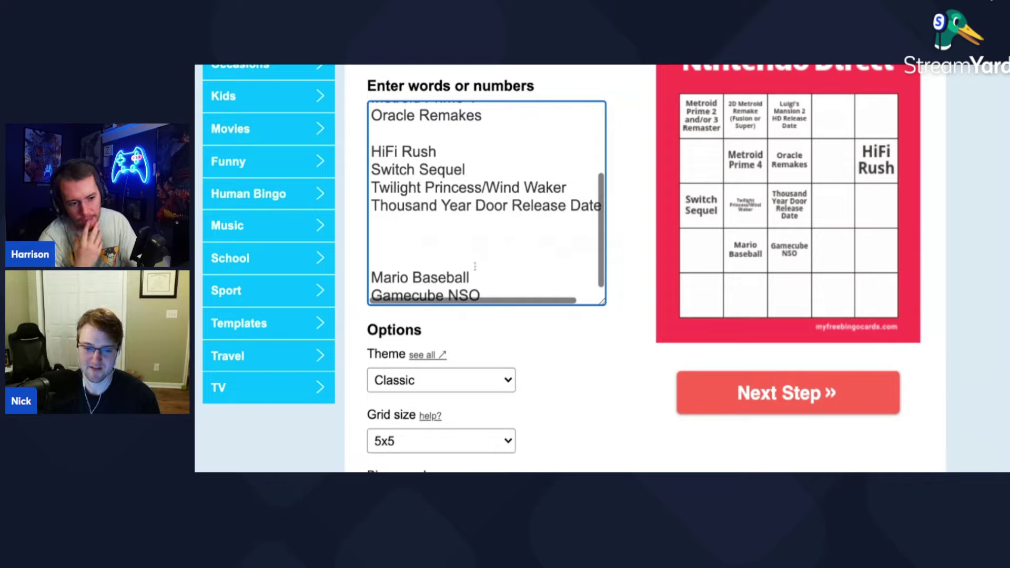
Step: Type 'New Donkey Kong' on new lines after Gamecube NSO, removing stray characters
left_click(483, 295)
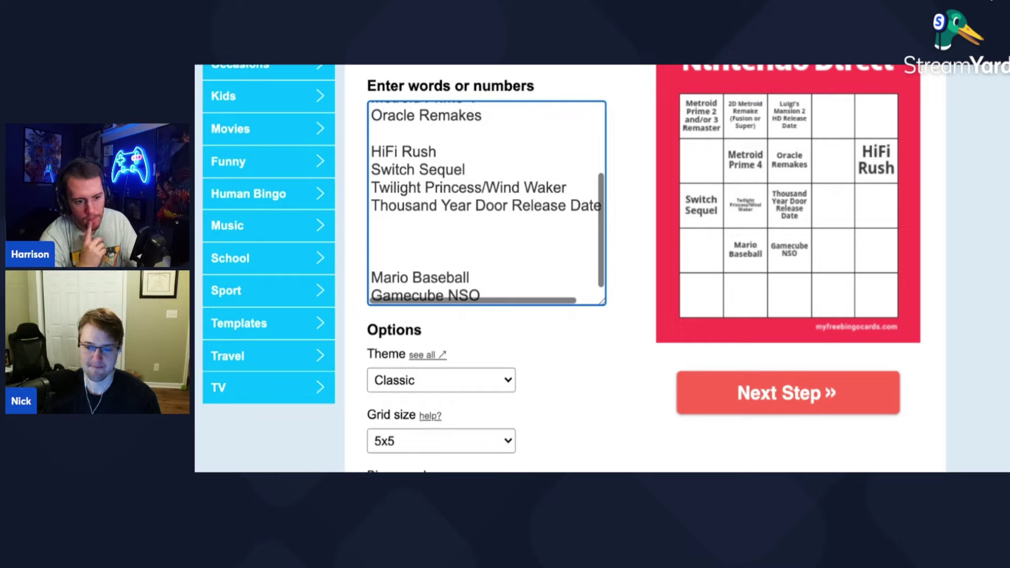
key("Return")
key("Return")
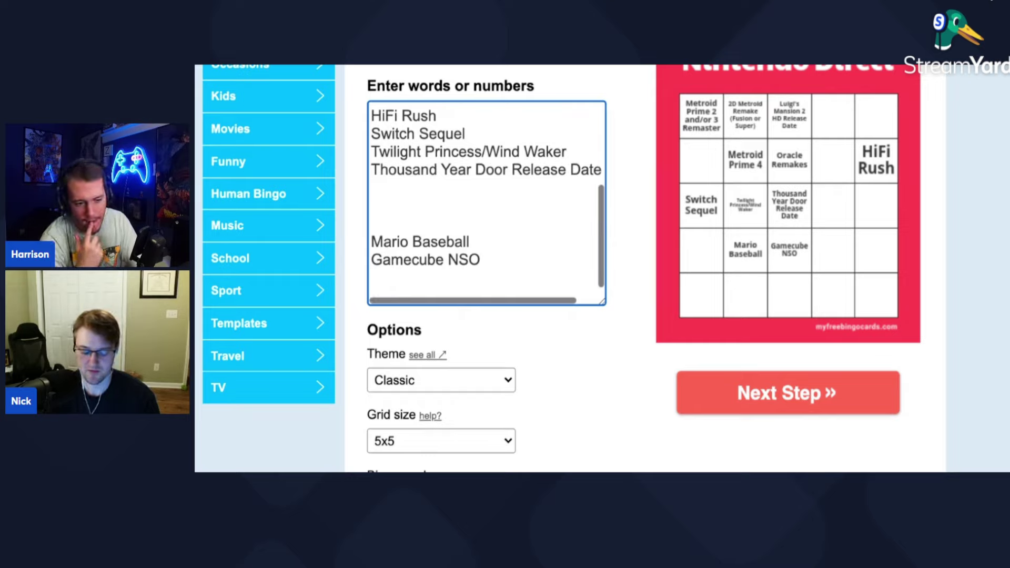
type("Doi")
key("BackSpace")
key("BackSpace")
key("BackSpace")
type("New Donkey d")
key("BackSpace")
type("Kong")
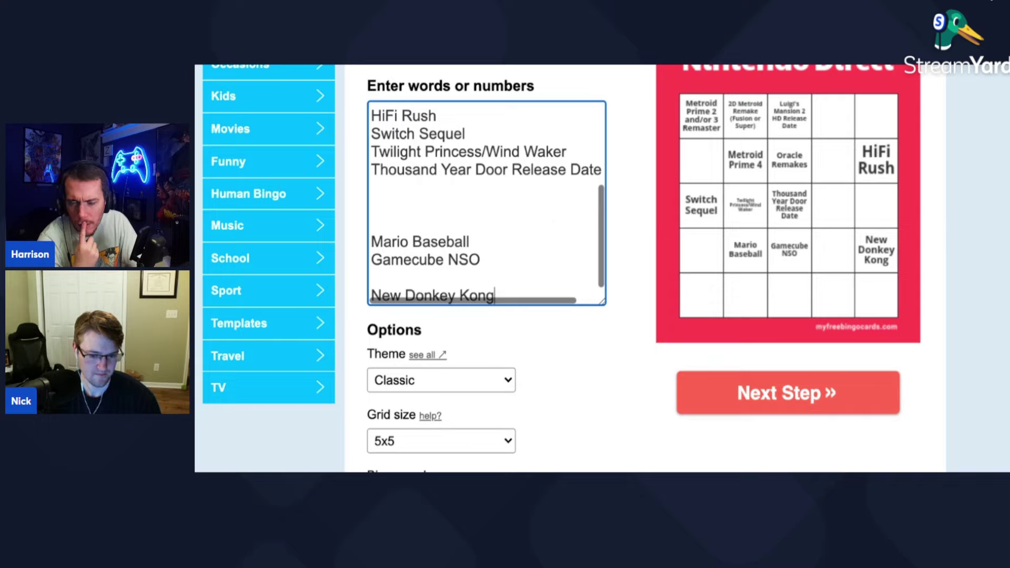
Step: Add 'Gamecube Controller' after New Donkey Kong, deleting an extra blank line and the 'asdf' test text
left_click(444, 225)
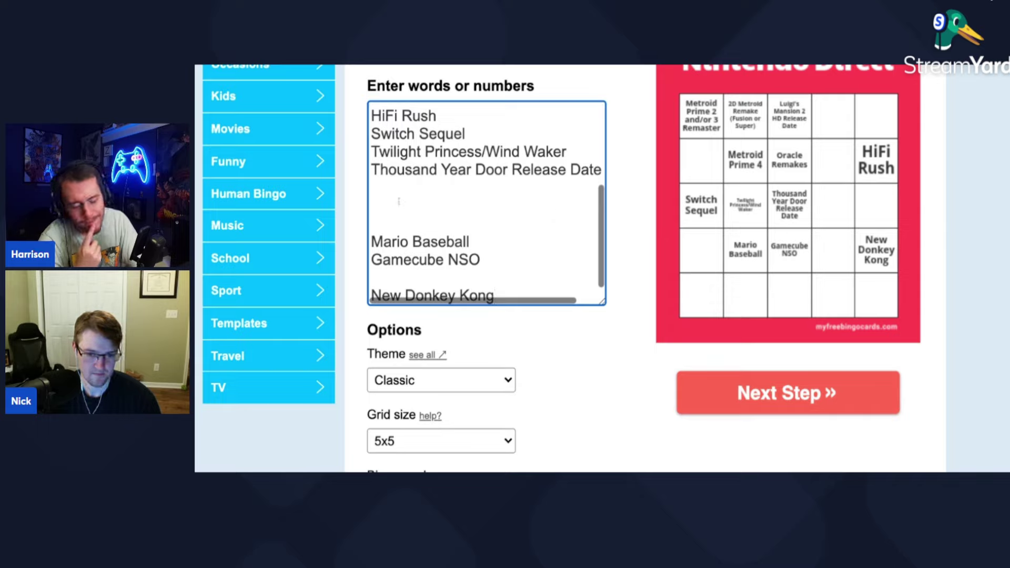
left_click(387, 190)
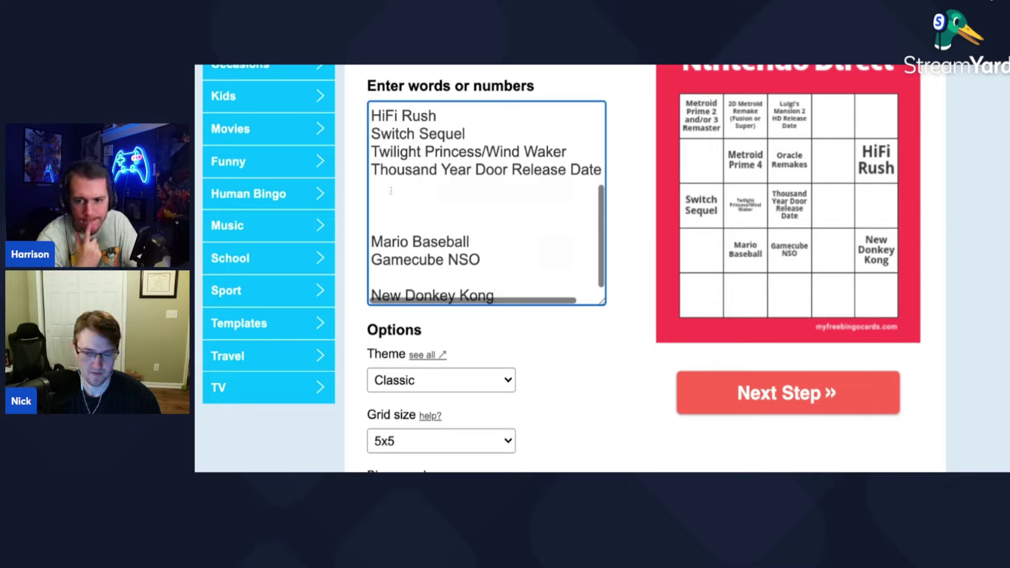
left_click(504, 290)
key("Return")
key("Return")
key("Return")
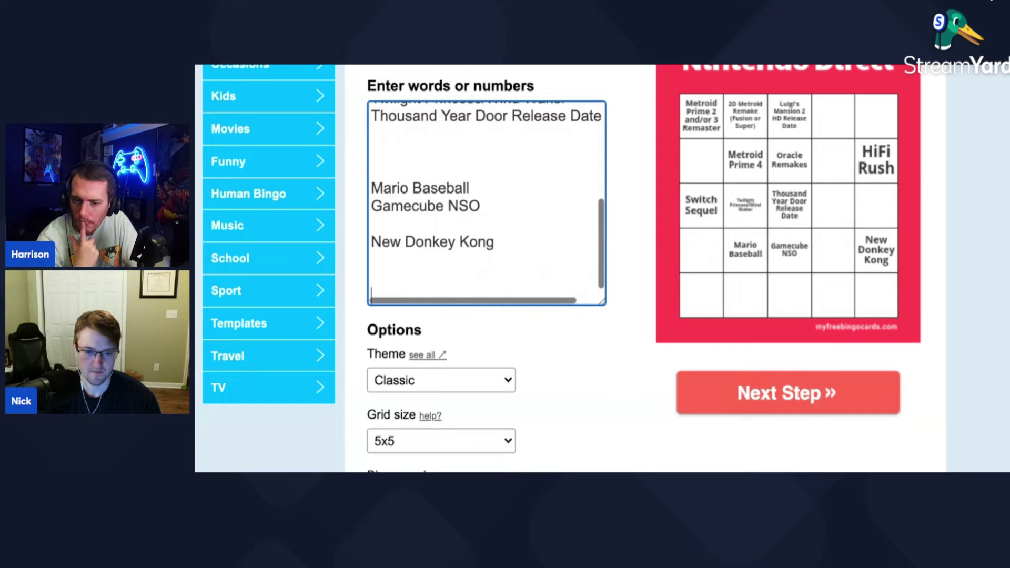
key("Return")
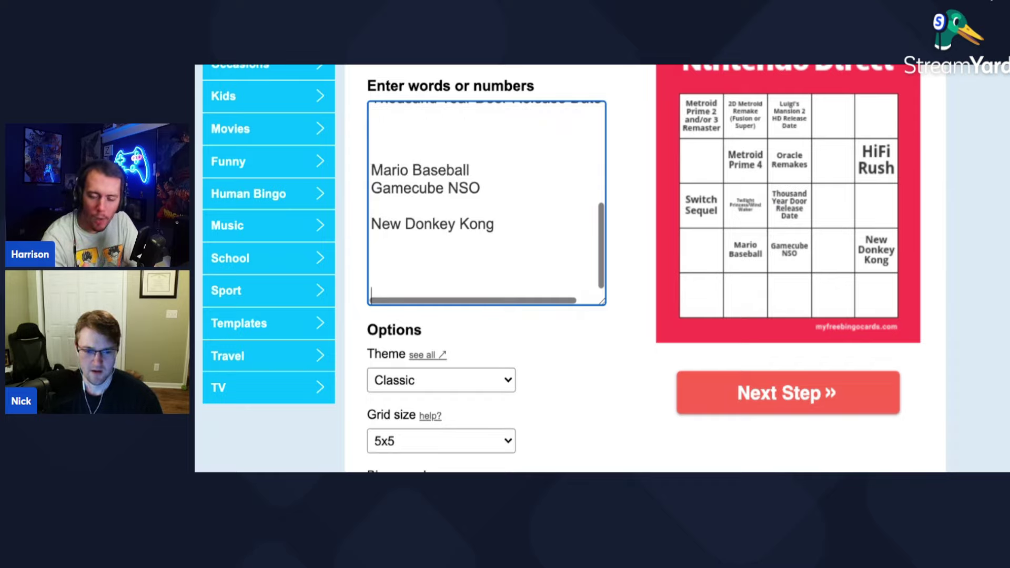
key("BackSpace")
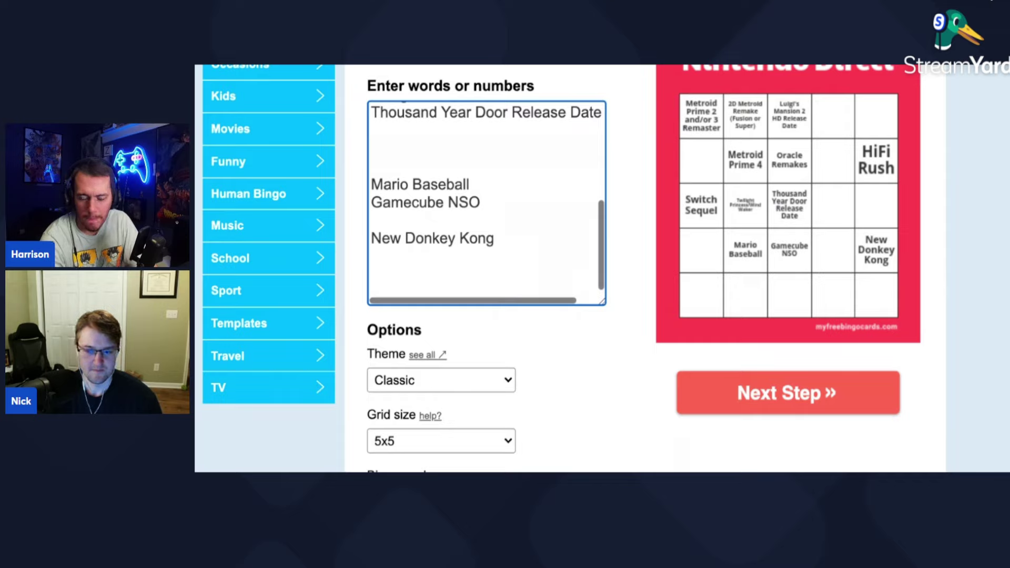
type("asdf")
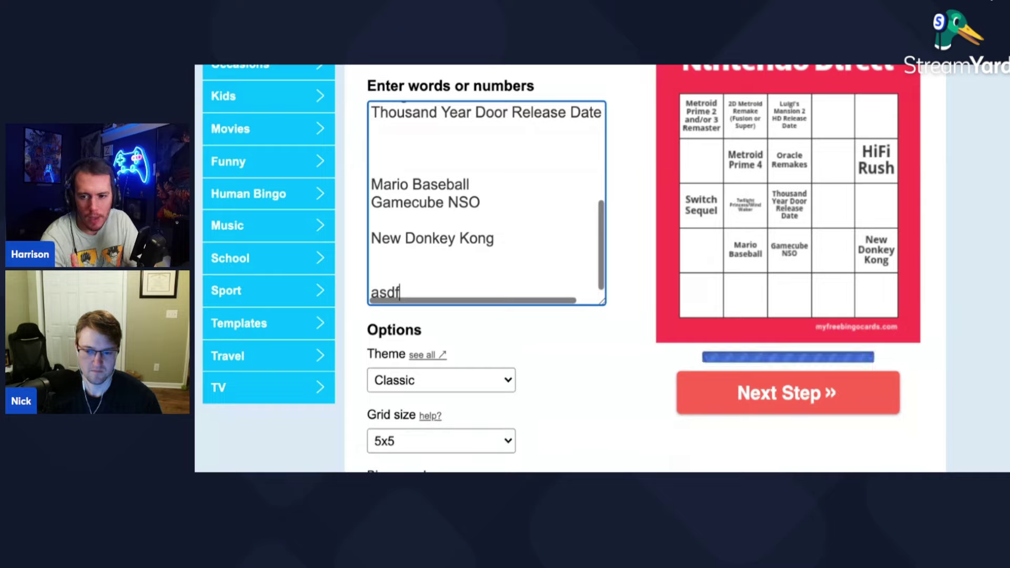
key("BackSpace")
key("BackSpace")
key("BackSpace")
key("BackSpace")
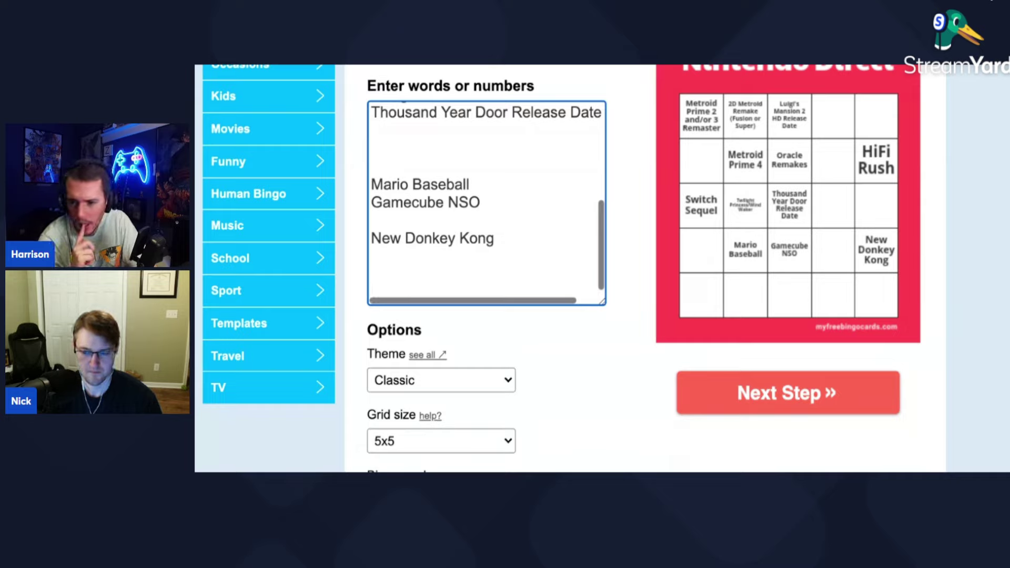
scroll(550, 321, "up", 1)
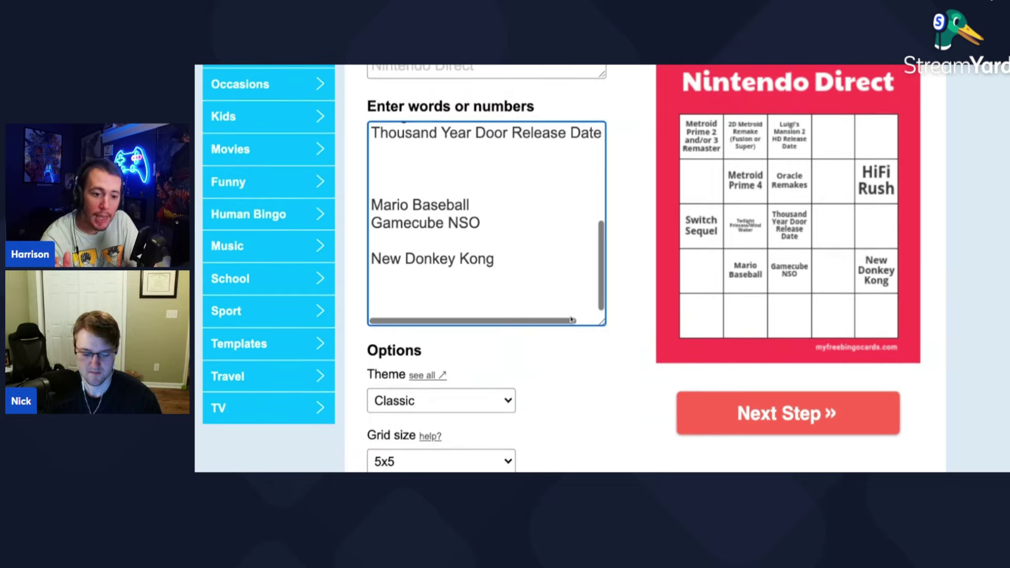
type("Game")
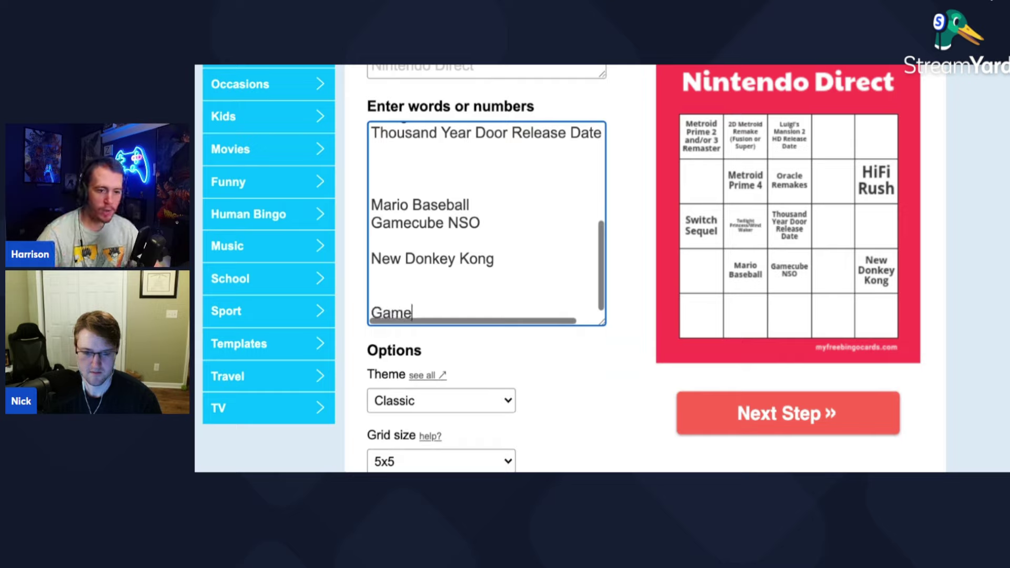
type("cube ")
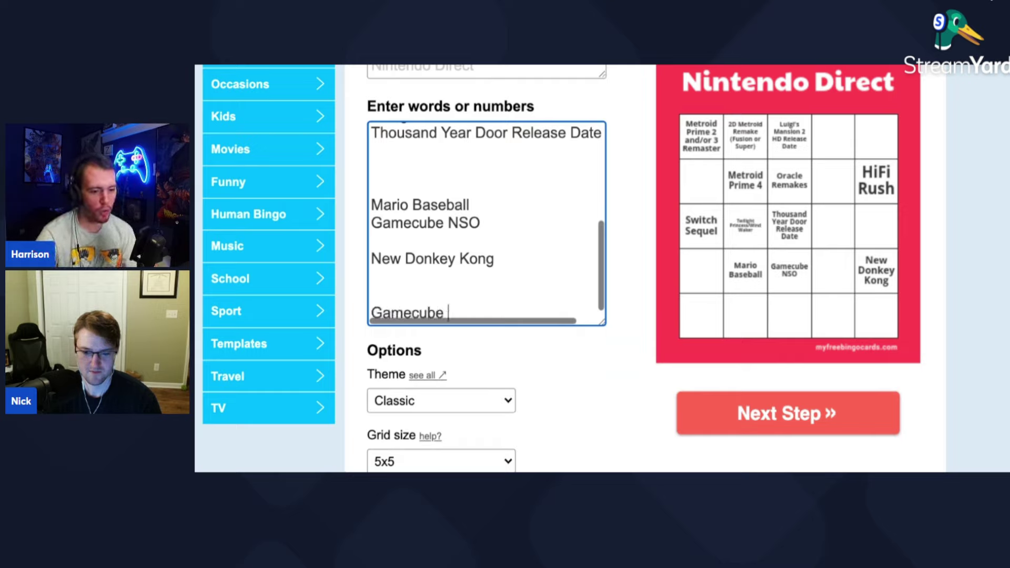
type("Controller")
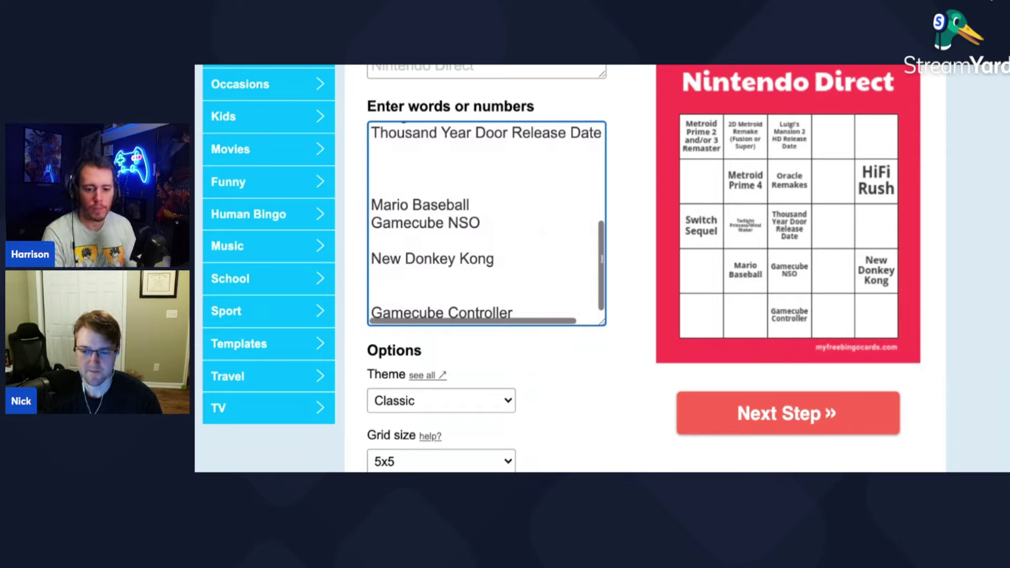
left_click(475, 154)
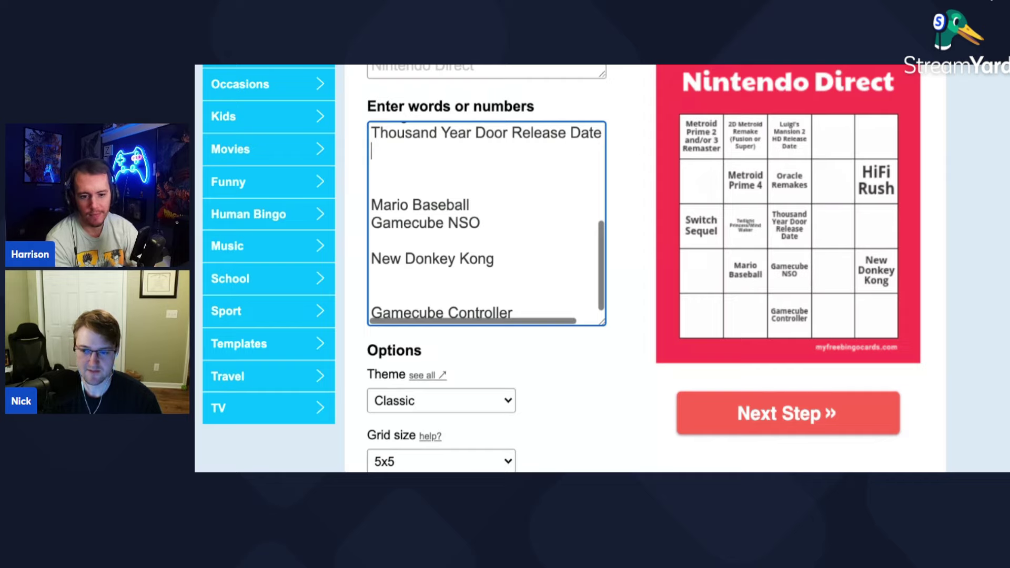
scroll(652, 196, "up", 2)
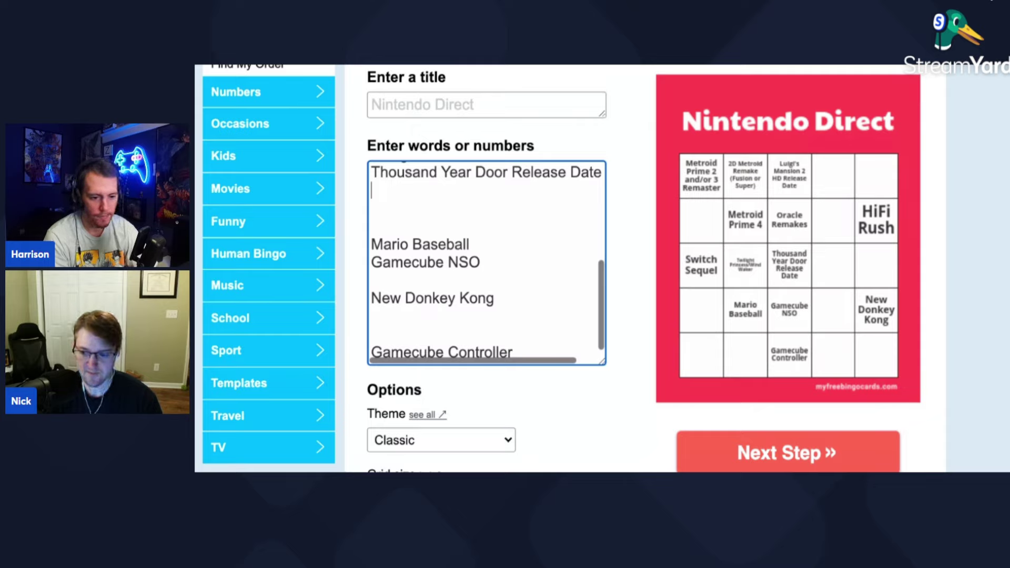
type("F")
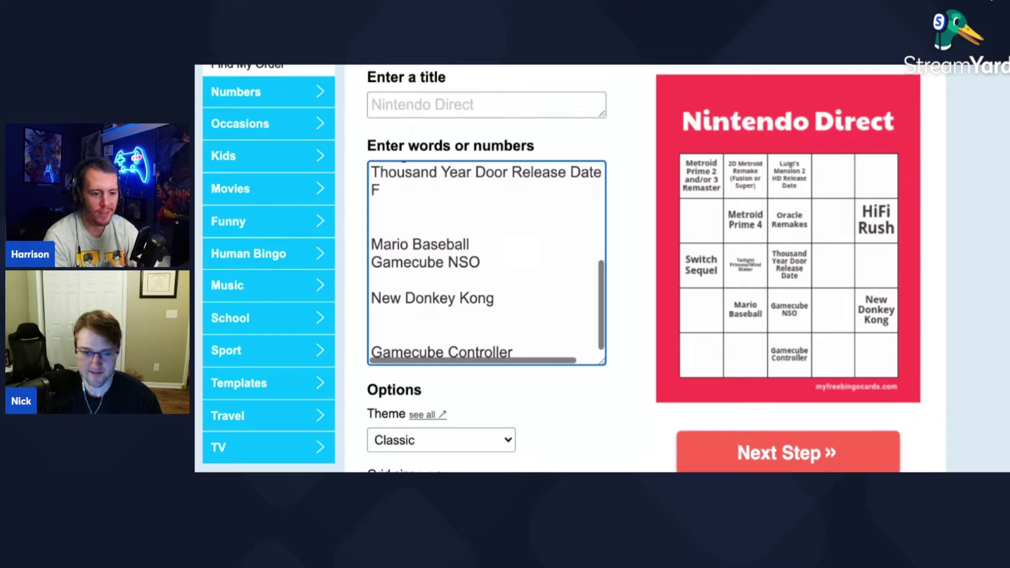
type("ire Emblem")
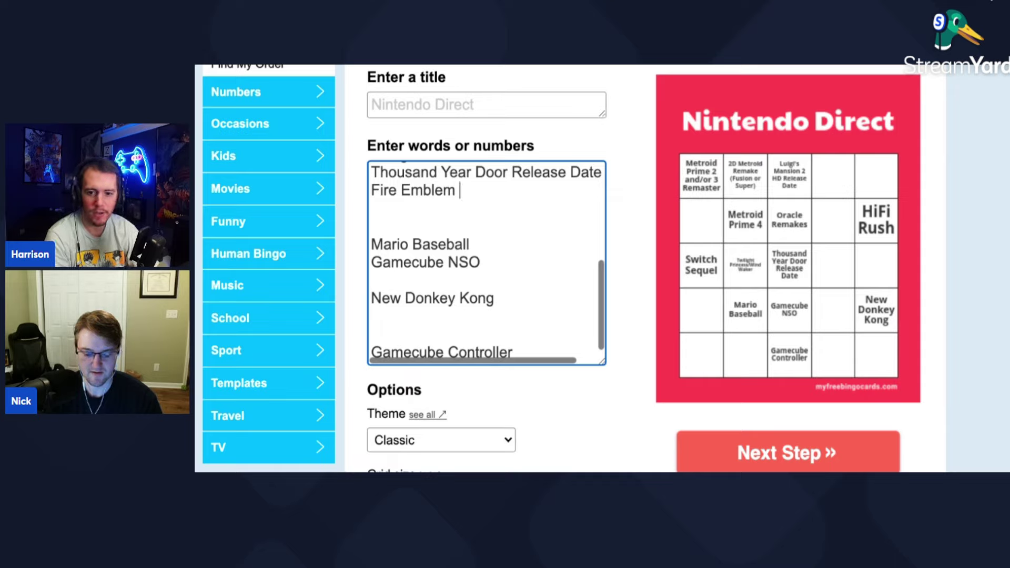
type(" 4 Remake")
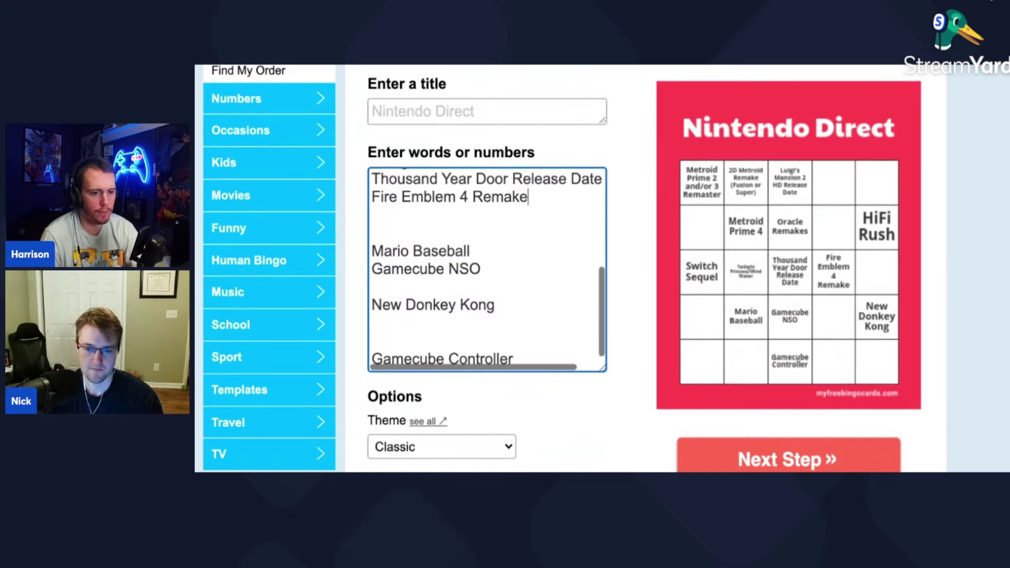
scroll(562, 268, "down", 1)
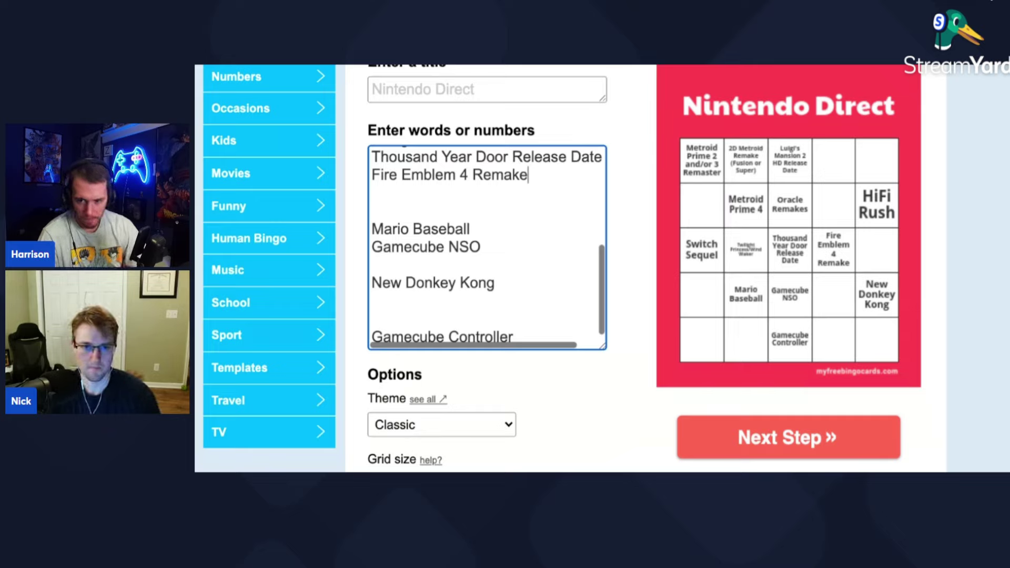
Step: Enter 'Smash Bros 99*' after Gamecube Controller, removing the extra 's' from 'Bross'
key("Escape")
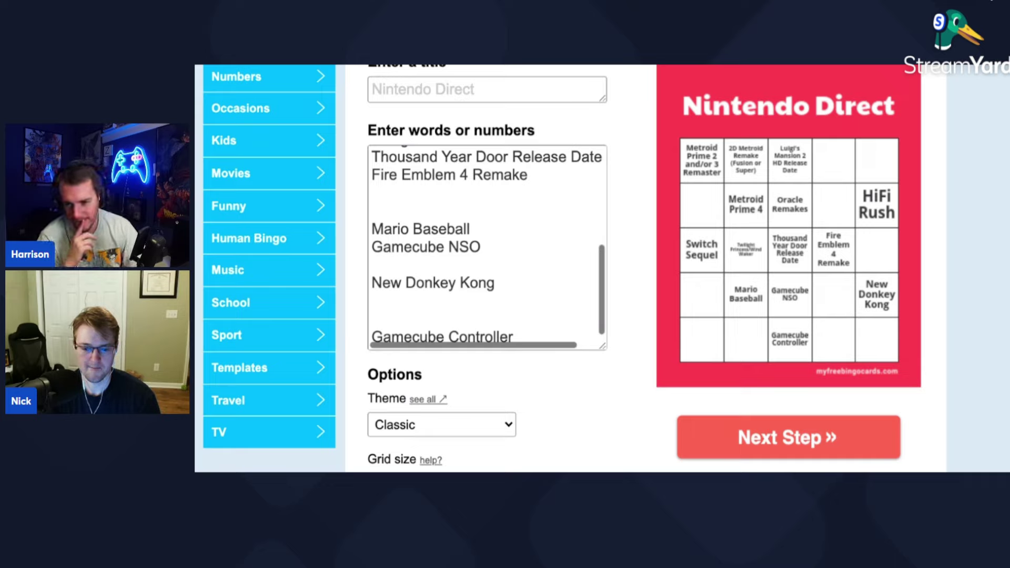
left_click(552, 174)
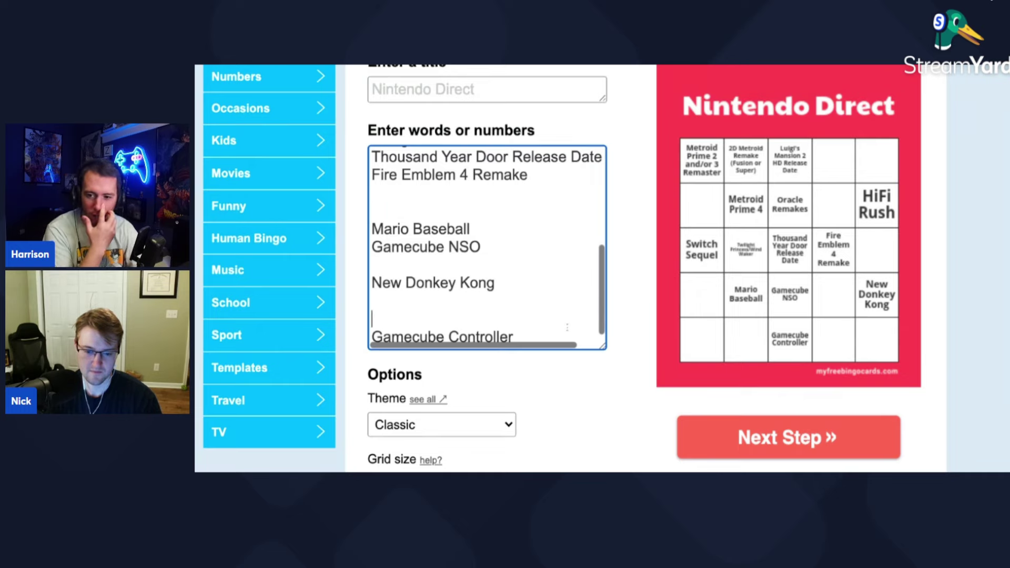
scroll(563, 329, "down", 1)
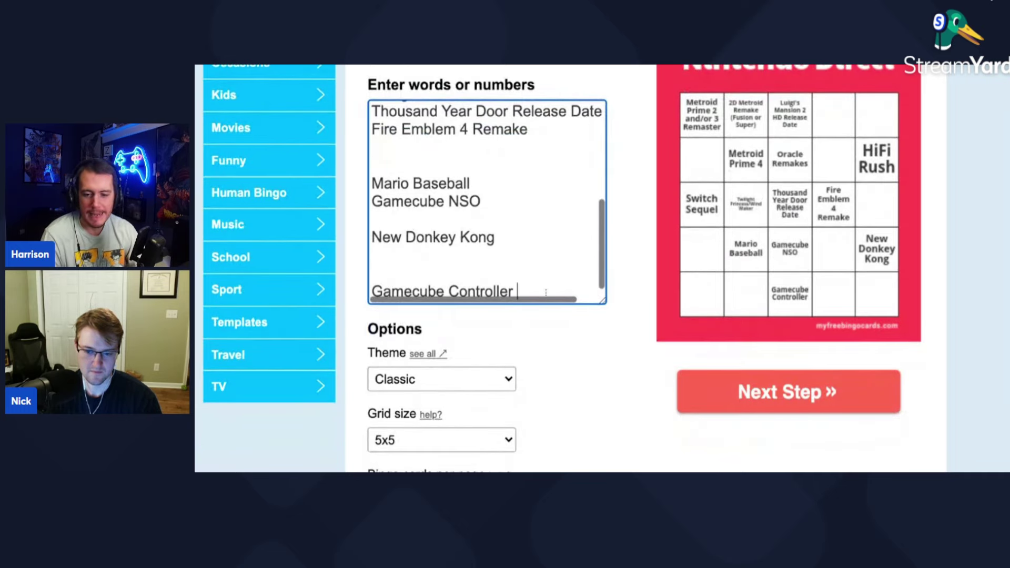
key("Return")
key("Return")
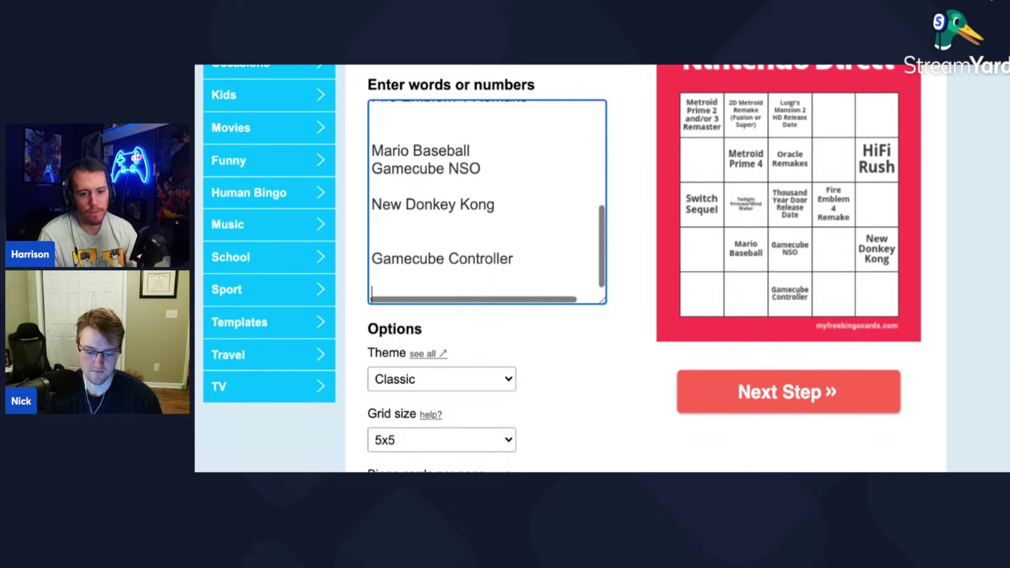
type("Smash Bross 99*")
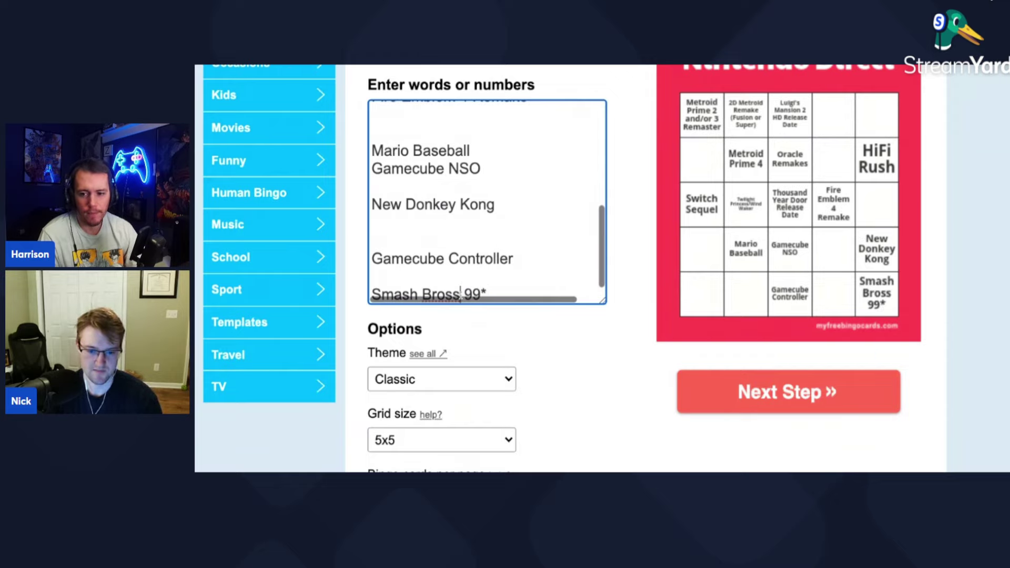
left_click(461, 294)
key("BackSpace")
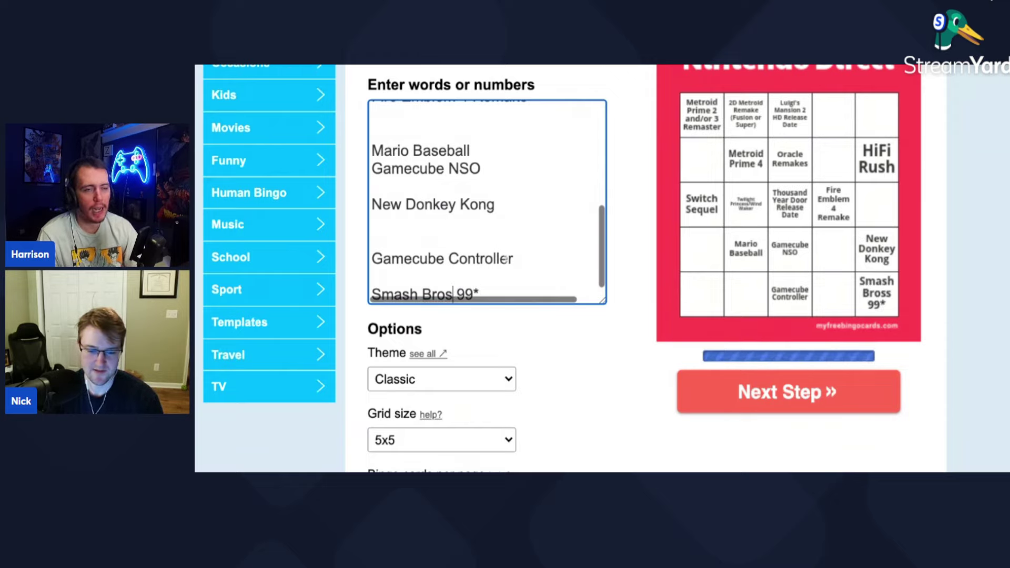
scroll(487, 236, "up", 1)
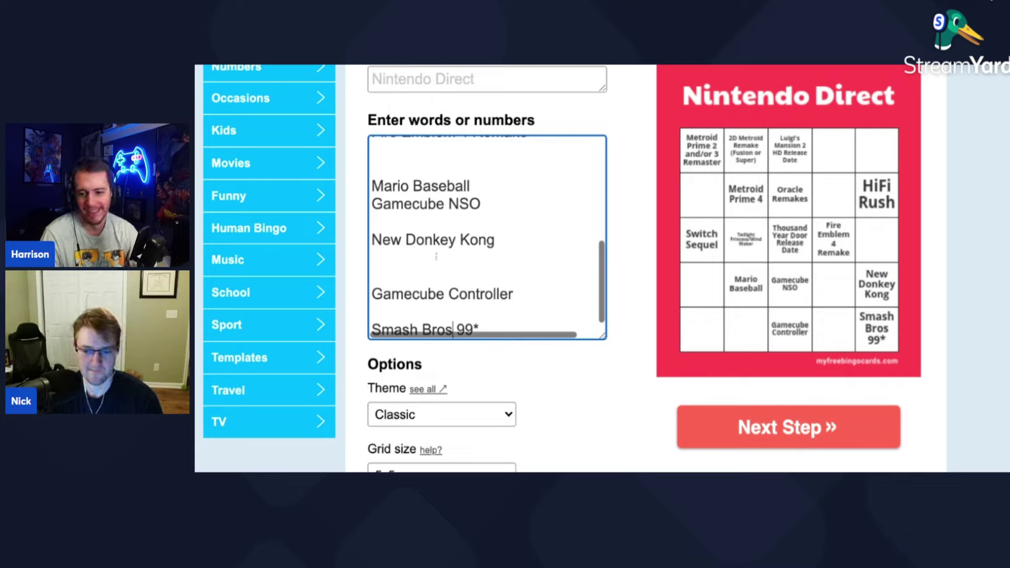
Step: Type 'Resident Evil Revelations 3' on an empty line below Gamecube Controller
left_click(411, 258)
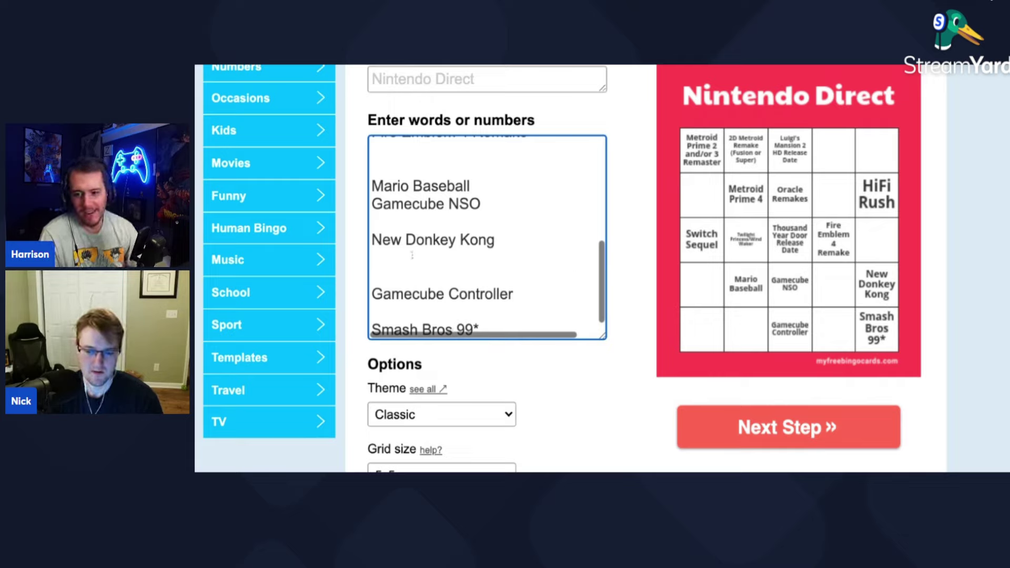
left_click(409, 305)
type("Resident Evil Revelations ")
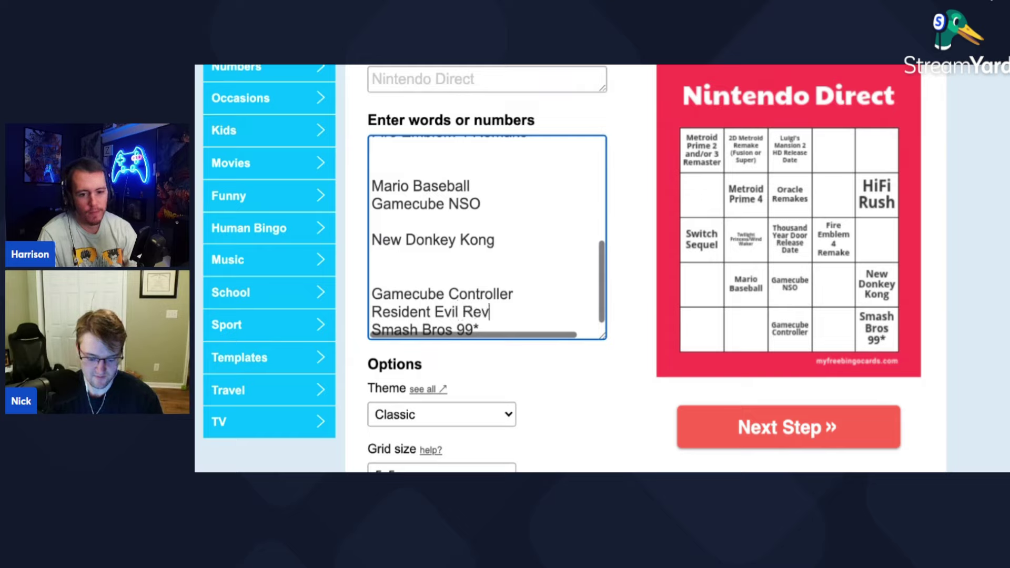
type("3")
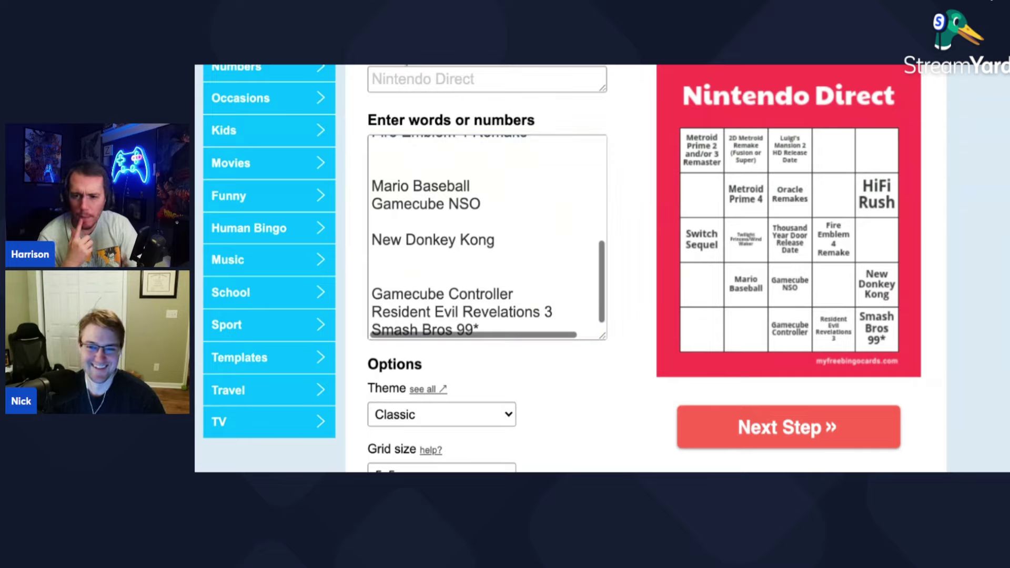
left_click(533, 223)
scroll(532, 238, "up", 1)
scroll(533, 234, "down", 1)
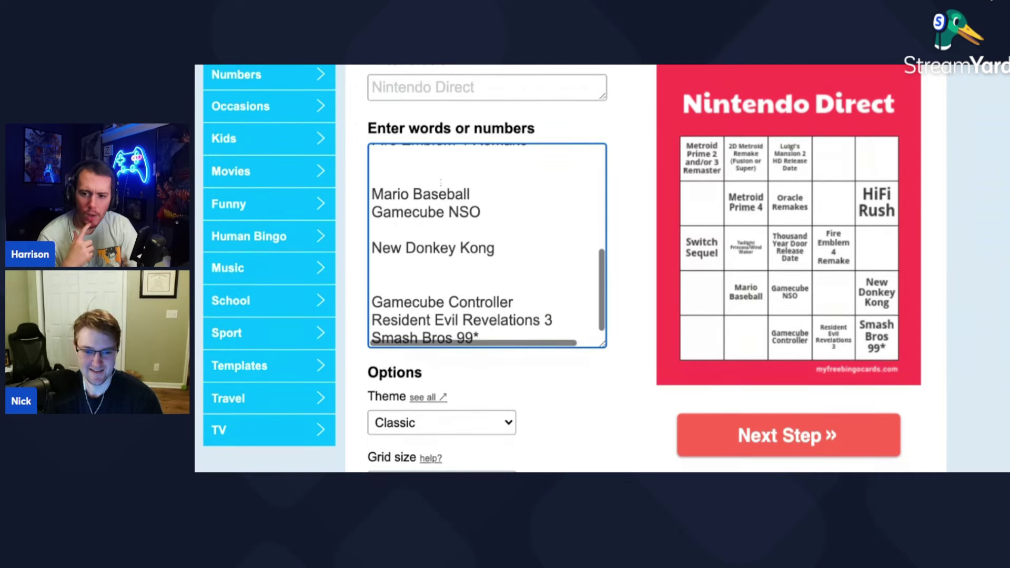
left_click(435, 179)
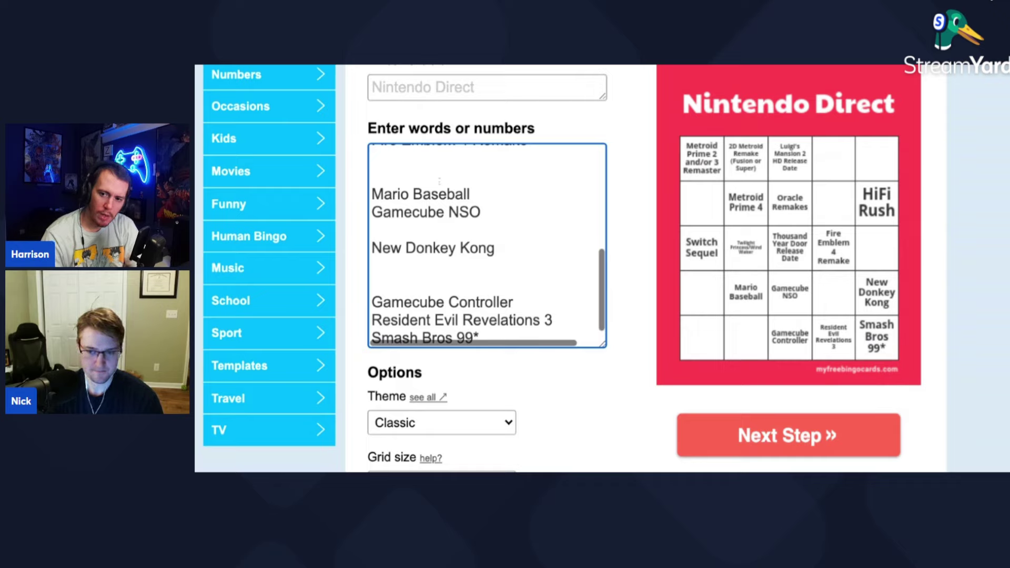
Step: Enter 'Nintendo Mobile Game' on the empty line below Fire Emblem 4 Remake
key("Up")
key("Up")
key("Up")
key("Up")
key("Up")
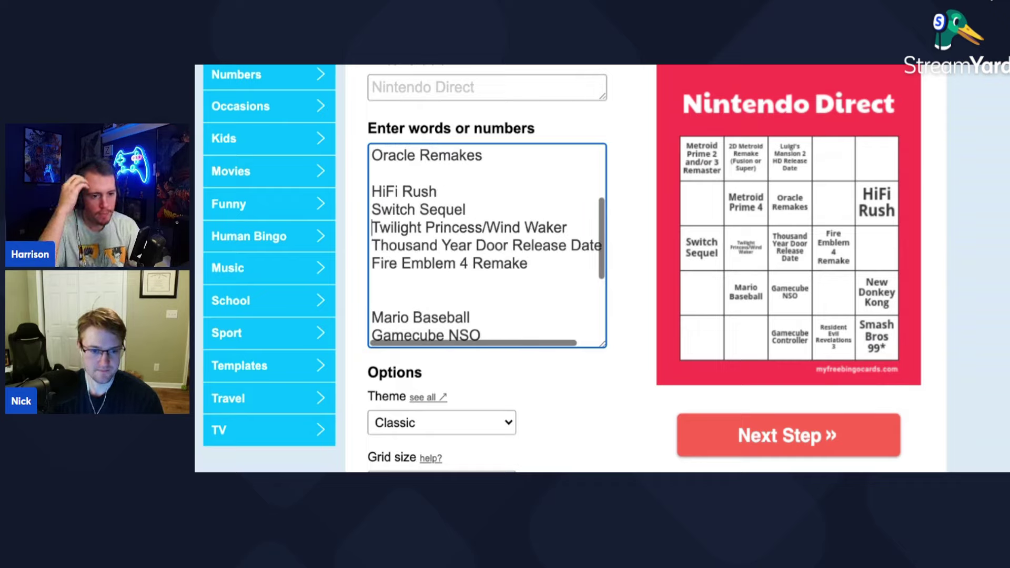
key("Down")
key("Down")
key("Down")
key("Down")
type("Nintendo Mobile Game")
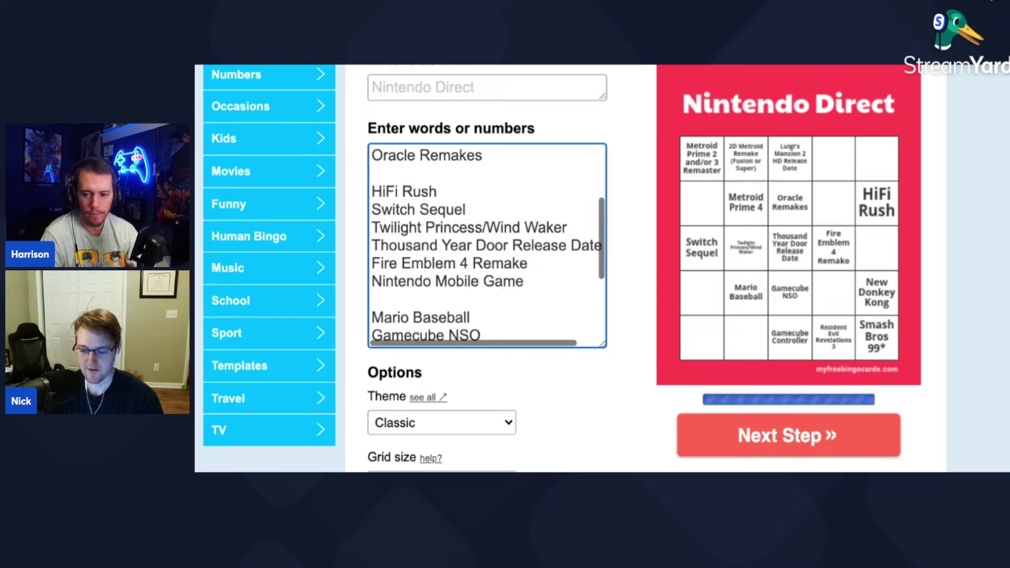
key("Down")
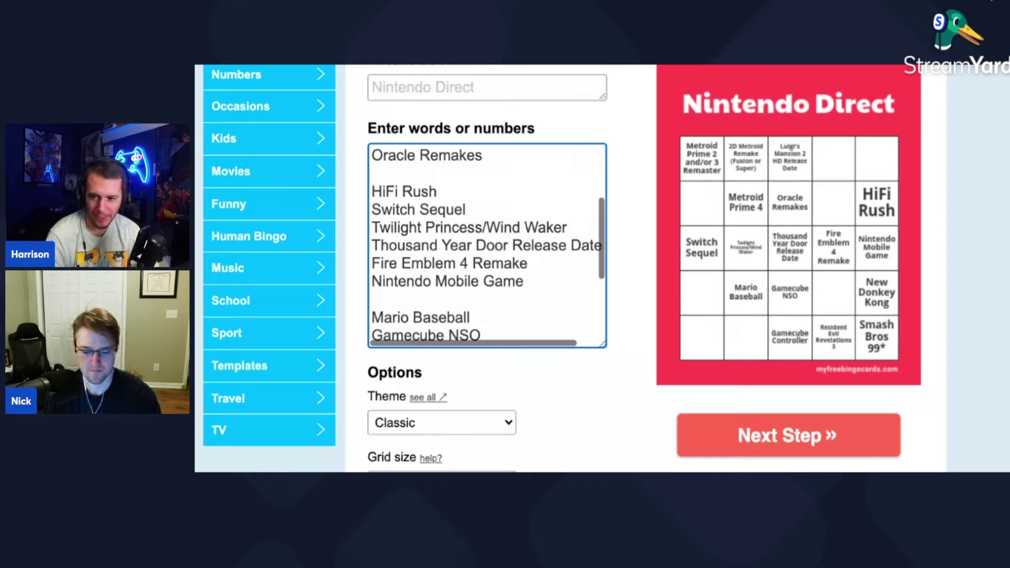
type("Princess ")
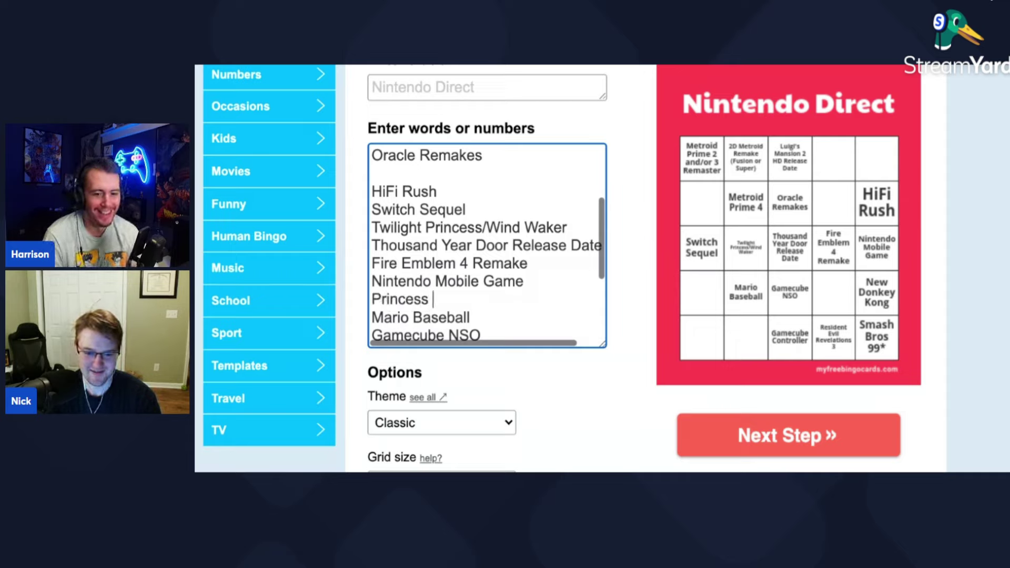
type("Peach Showtime ")
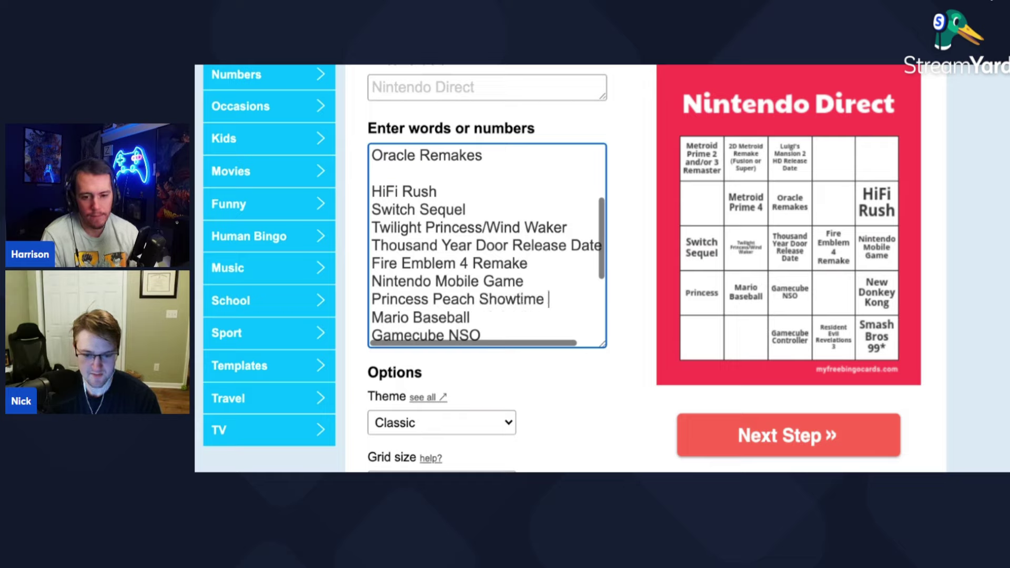
type("remainn")
Step: Type 'Princess Peach Showtime remaining costumes' below Nintendo Mobile Game, fixing the doubled letter
key("BackSpace")
type("ing")
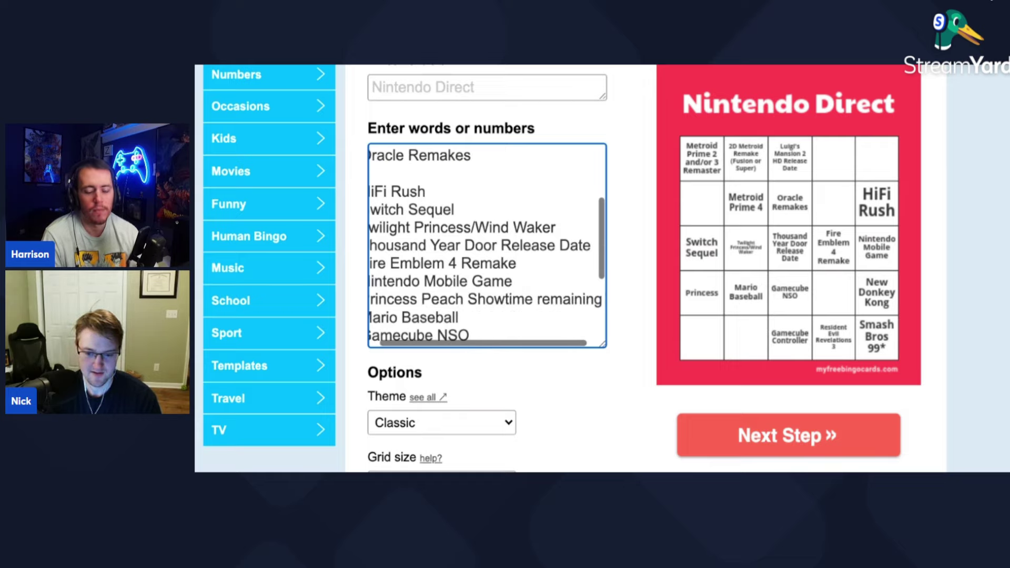
type(" costumes")
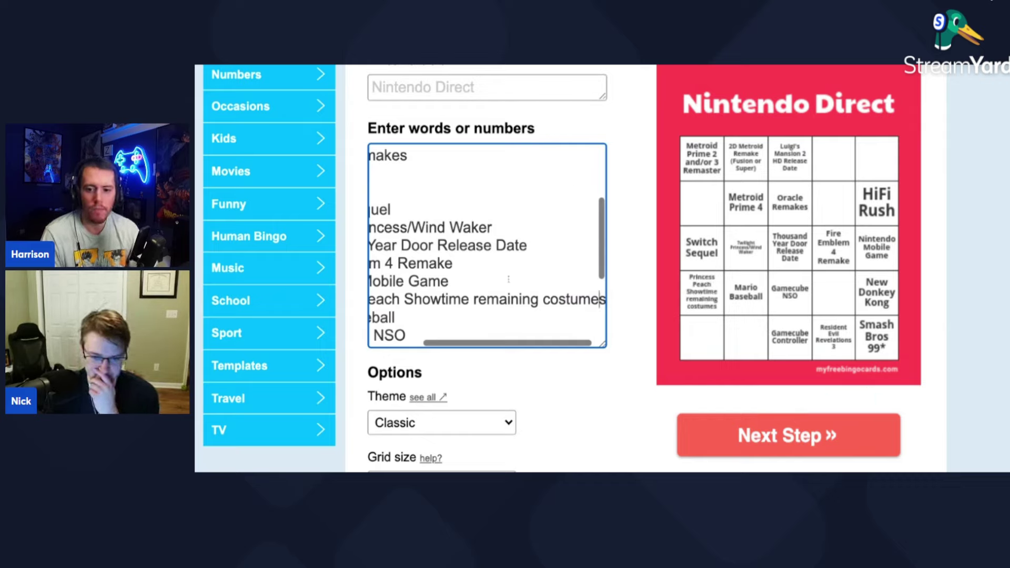
key("Left")
key("Left")
key("Left")
key("Left")
key("Left")
key("Left")
key("Left")
key("Left")
key("Left")
key("Left")
key("Left")
key("Left")
key("Left")
key("Left")
key("Left")
key("Left")
key("Left")
key("Left")
key("Left")
key("Left")
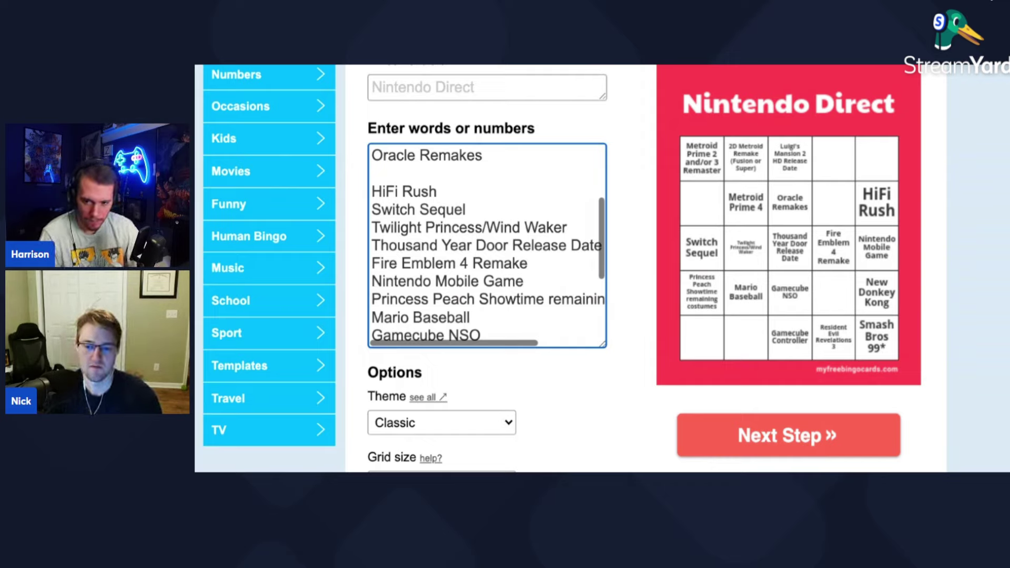
key("Up")
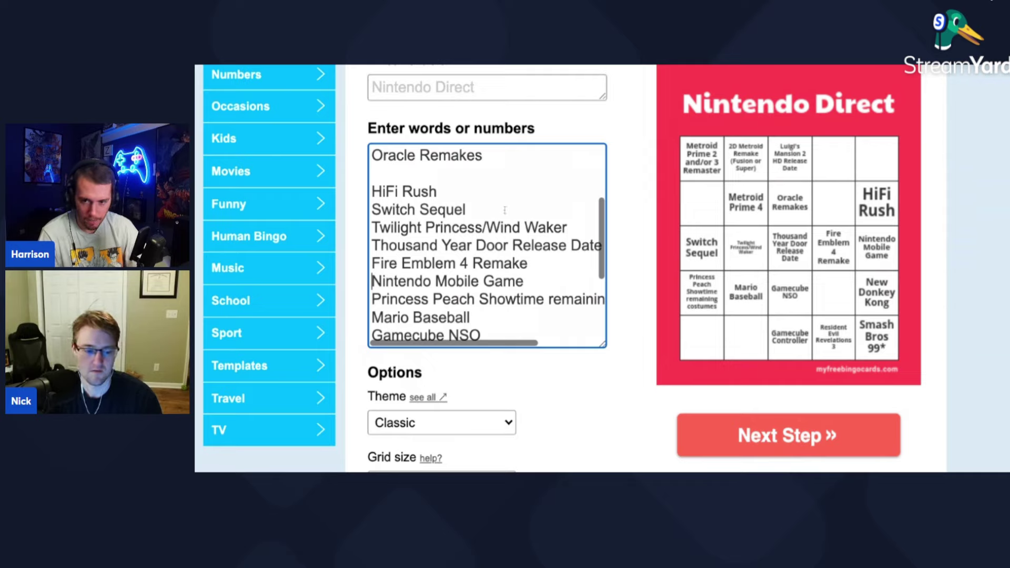
left_click(402, 180)
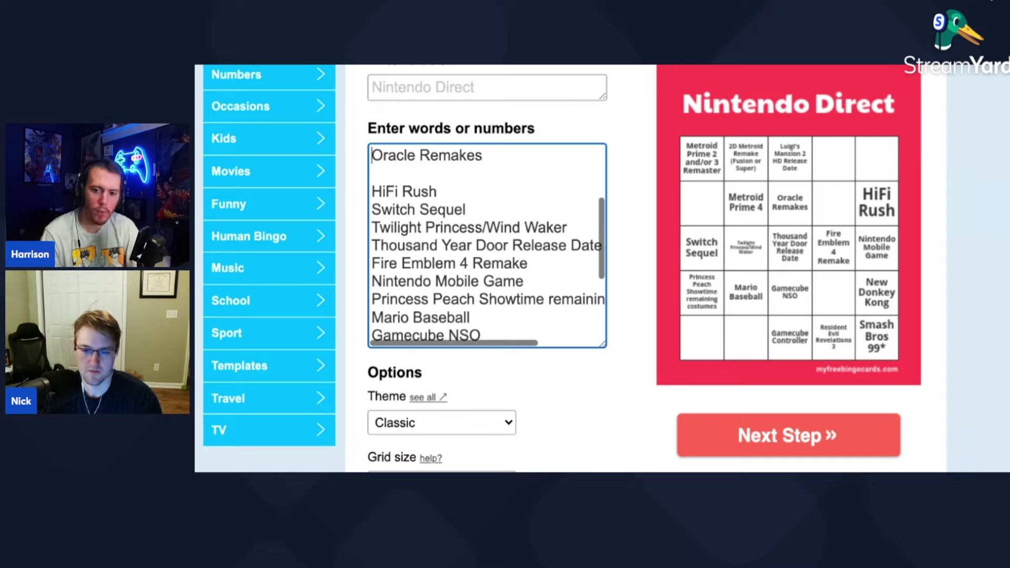
scroll(486, 245, "up", 2)
scroll(487, 245, "up", 3)
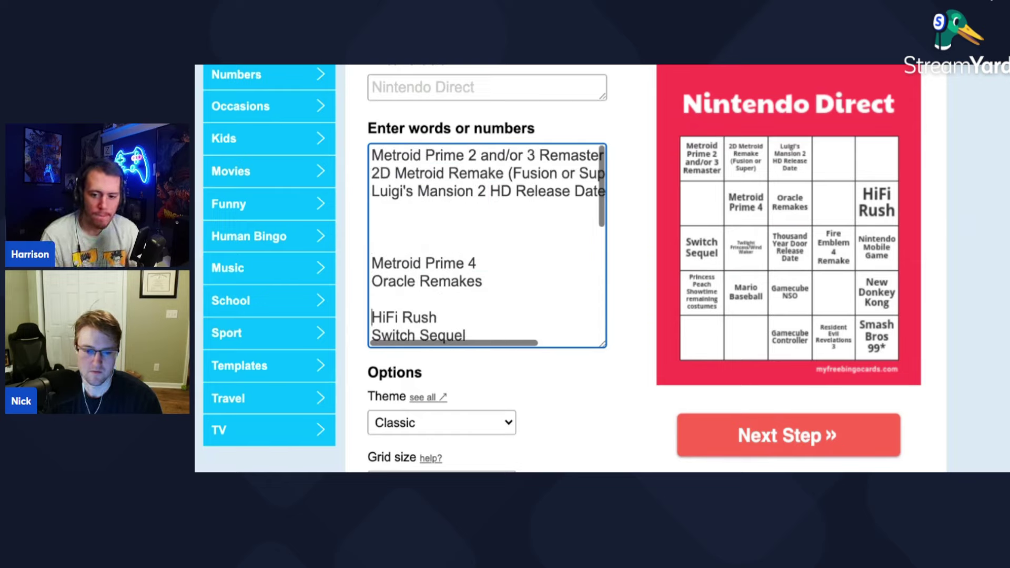
scroll(487, 245, "down", 3)
scroll(487, 245, "down", 2)
scroll(487, 244, "down", 2)
scroll(487, 245, "down", 2)
scroll(487, 244, "down", 1)
type("Ami")
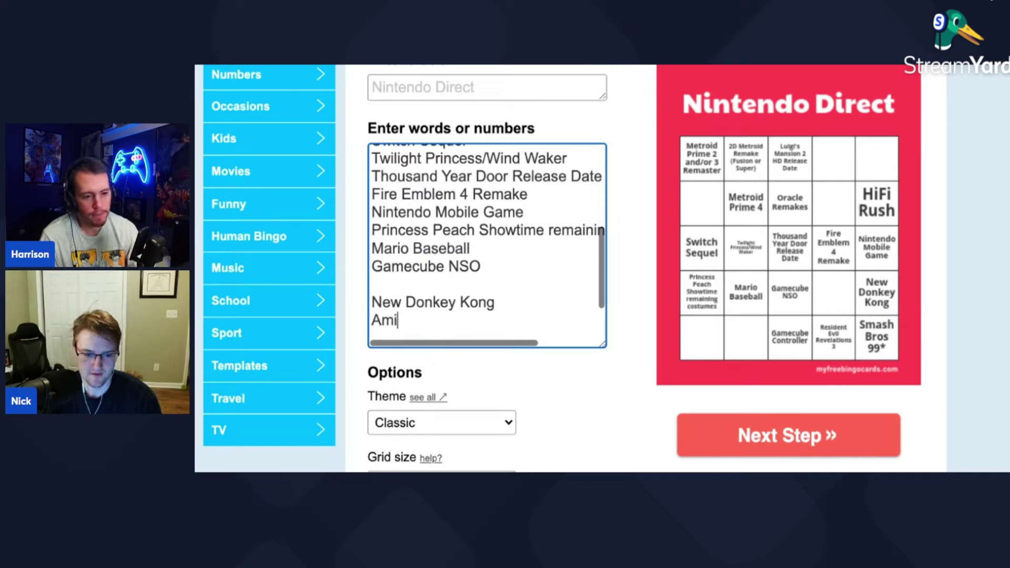
type("ibo Annoue")
type("ncement")
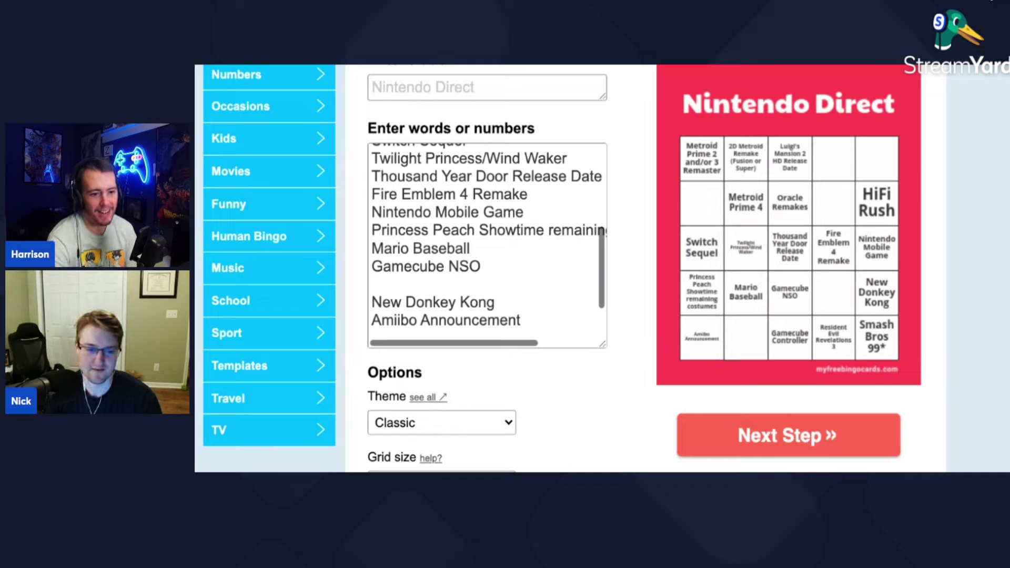
left_click(537, 320)
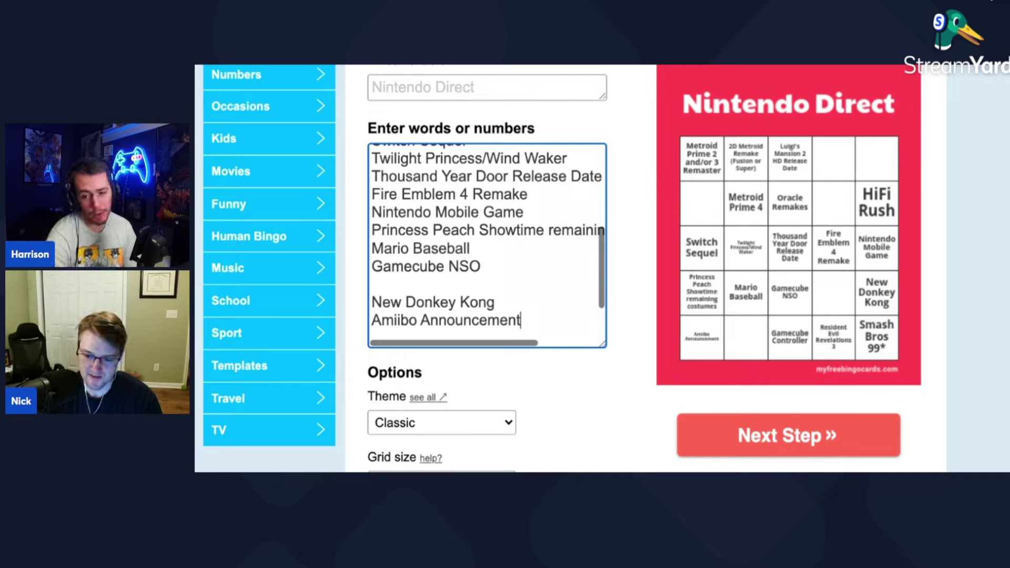
left_click(432, 286)
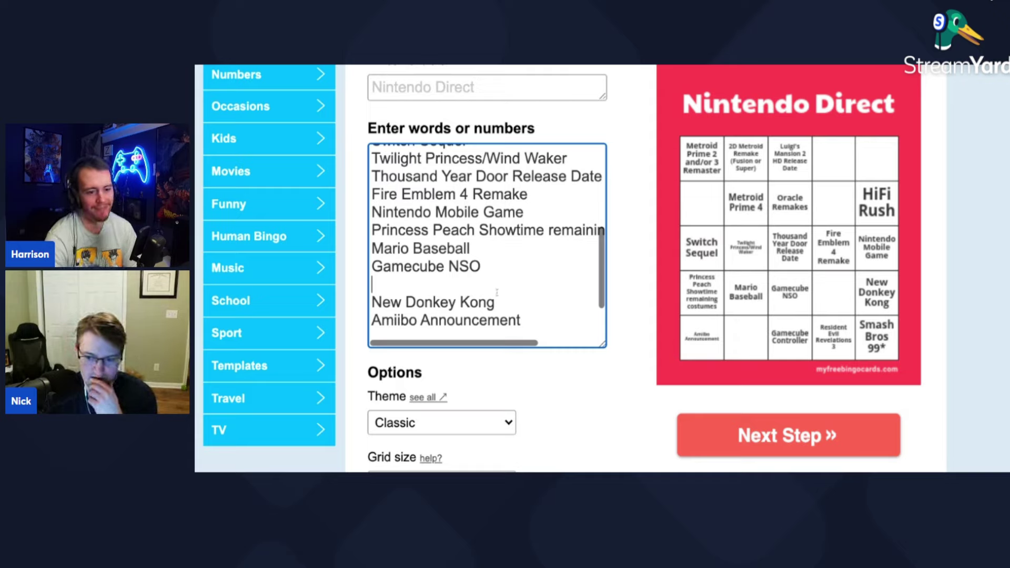
left_click(536, 318)
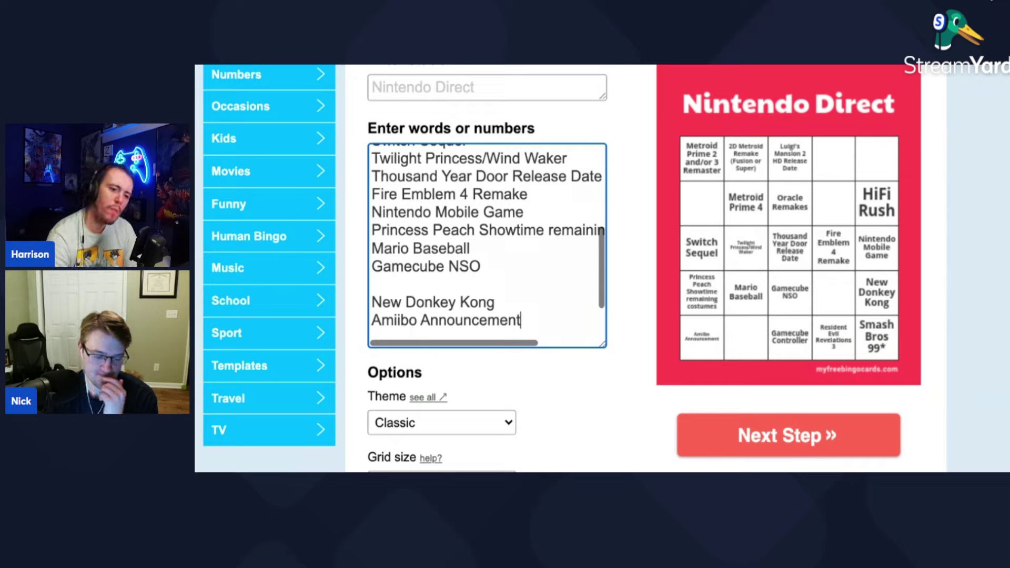
Step: Enter 'Fantasy Life Release Date' on the blank line under Gamecube NSO
key("Up")
key("Up")
key("Up")
key("Down")
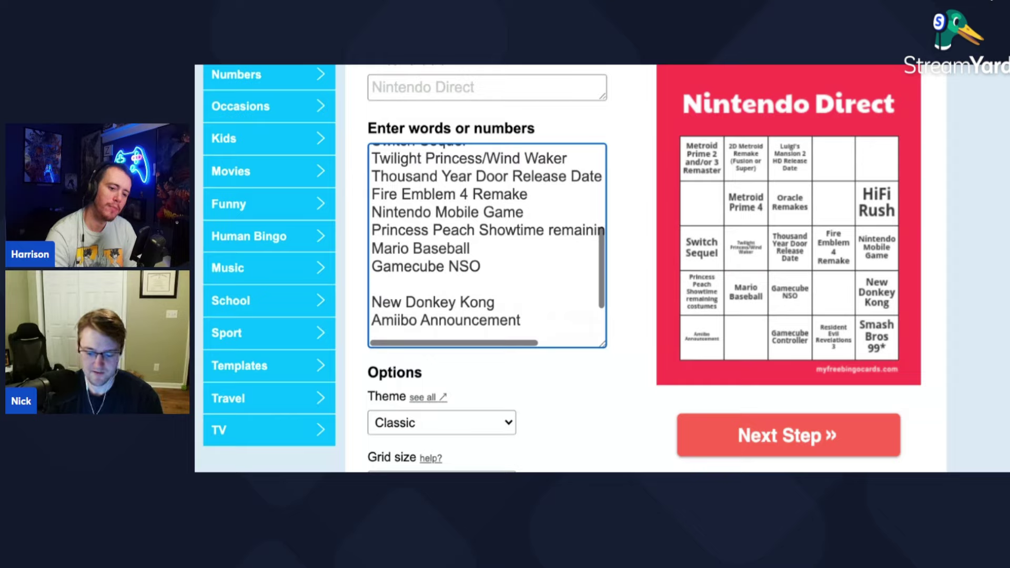
type("Fantasy Lifei")
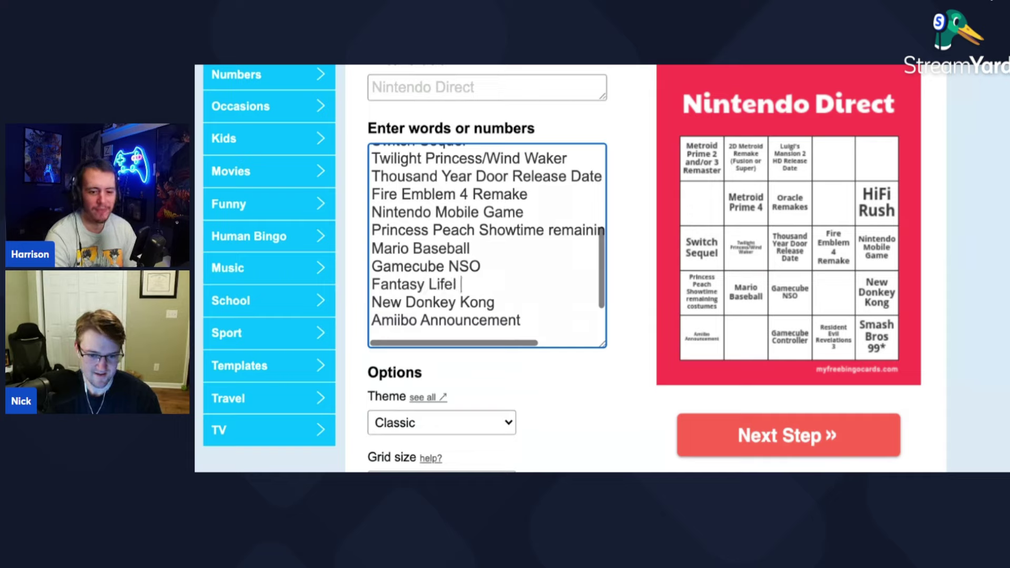
type(" Release Date")
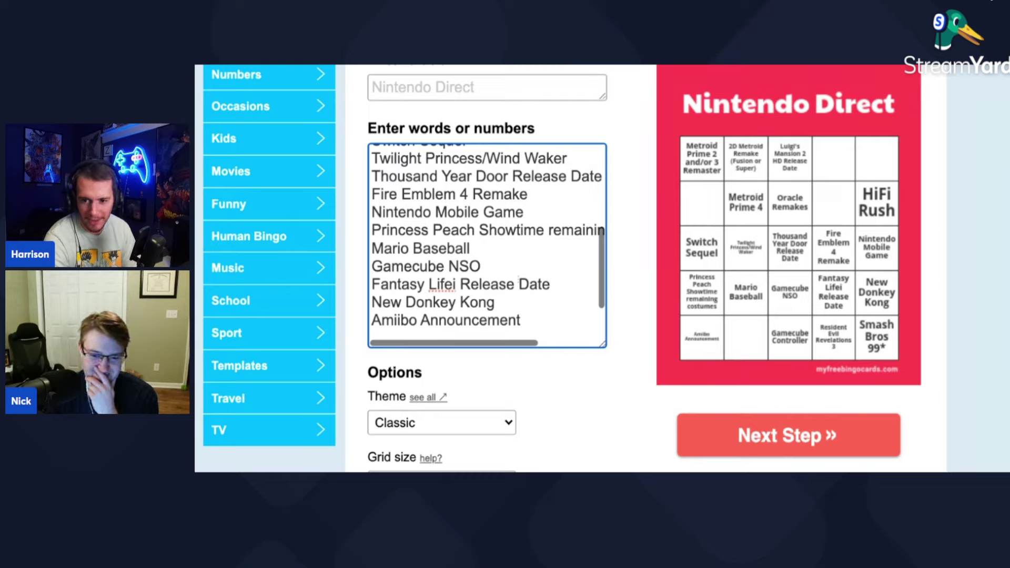
key("Down")
key("Down")
key("Down")
key("Down")
key("Down")
key("Down")
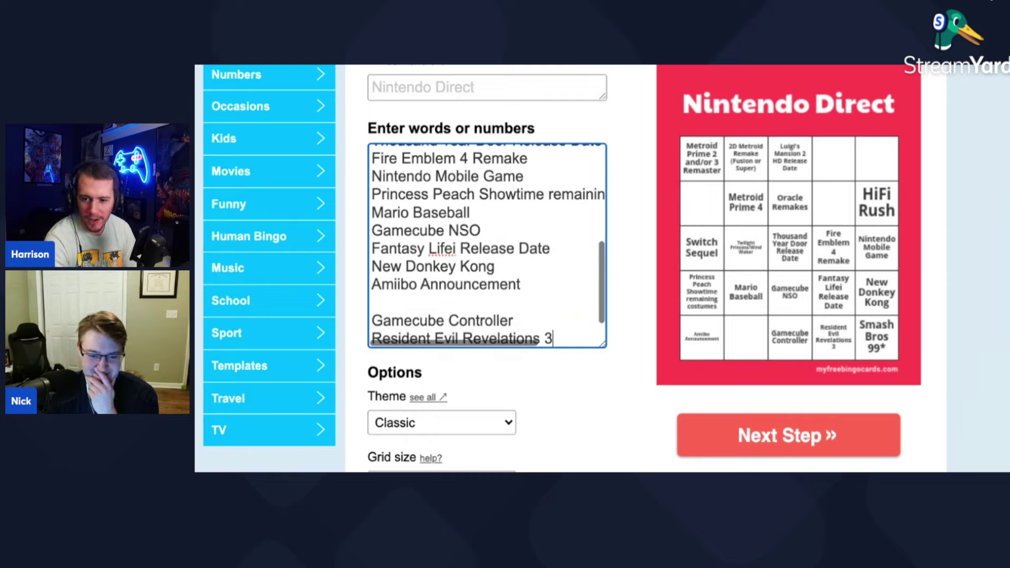
key("Up")
key("Up")
key("Up")
key("Up")
key("Up")
key("Up")
key("Up")
key("Up")
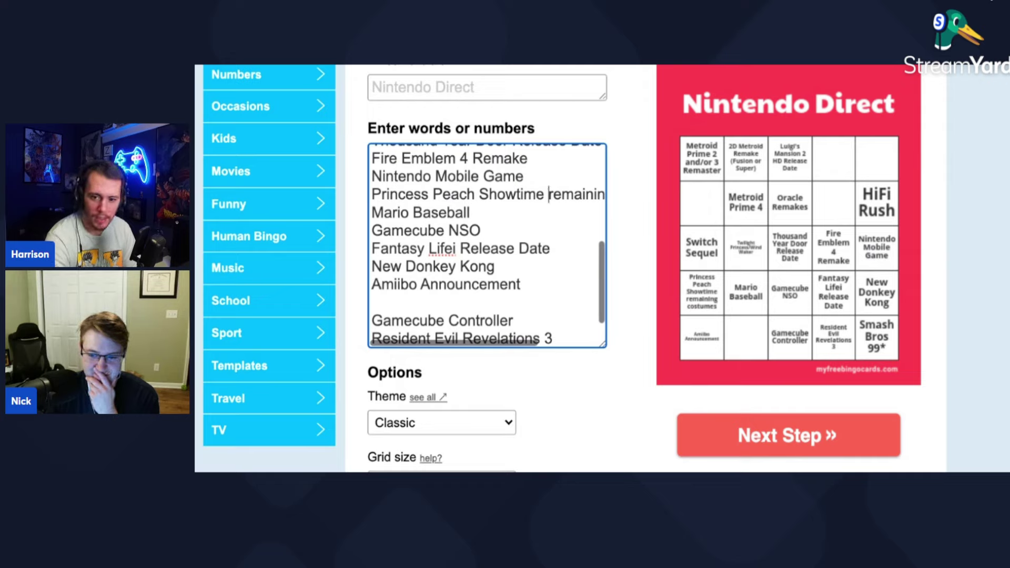
key("Up")
key("Up")
key("Up")
key("Up")
key("Up")
key("Up")
key("Up")
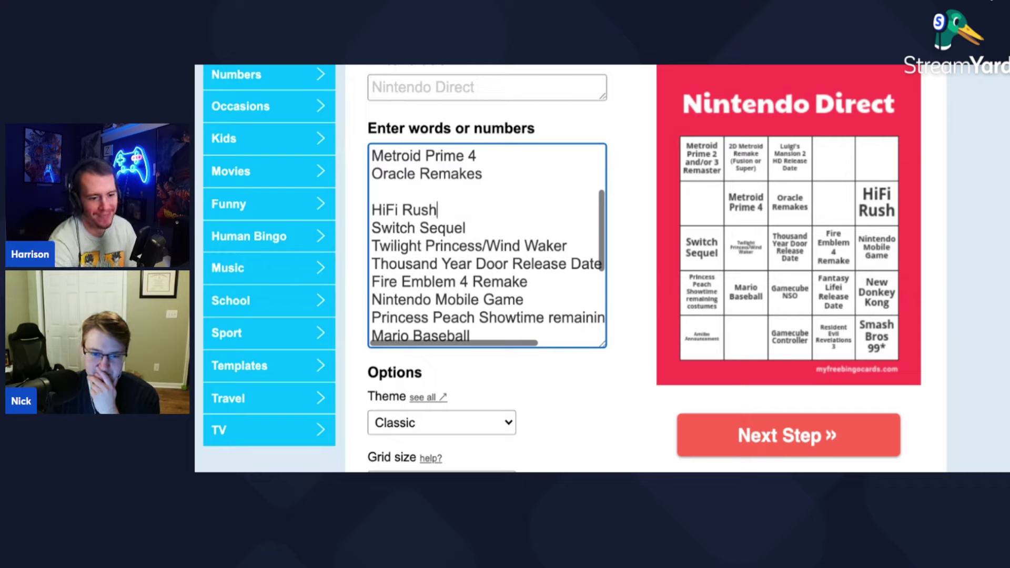
Step: Fix the miscapitalised ending of the Farming Game entry
key("Up")
key("Up")
key("Up")
key("Up")
key("Up")
key("Up")
key("Down")
key("Down")
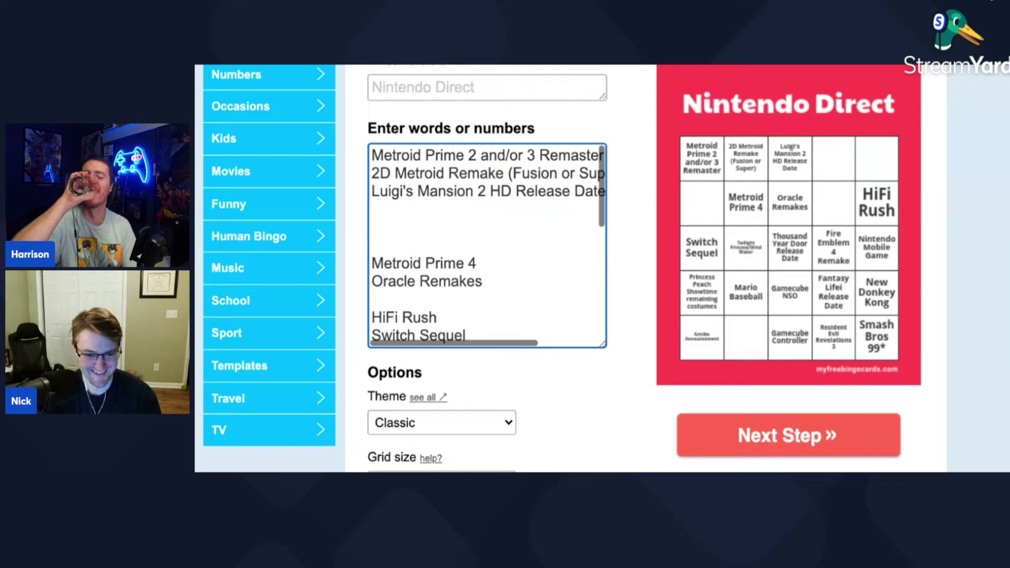
type("Farming GAme")
key("BackSpace")
key("BackSpace")
key("BackSpace")
key("BackSpace")
type("Game")
Step: Type 'Hollow Knight: Silksong' on the blank line below Oracle Remakes, correcting a typo
key("Down")
key("Down")
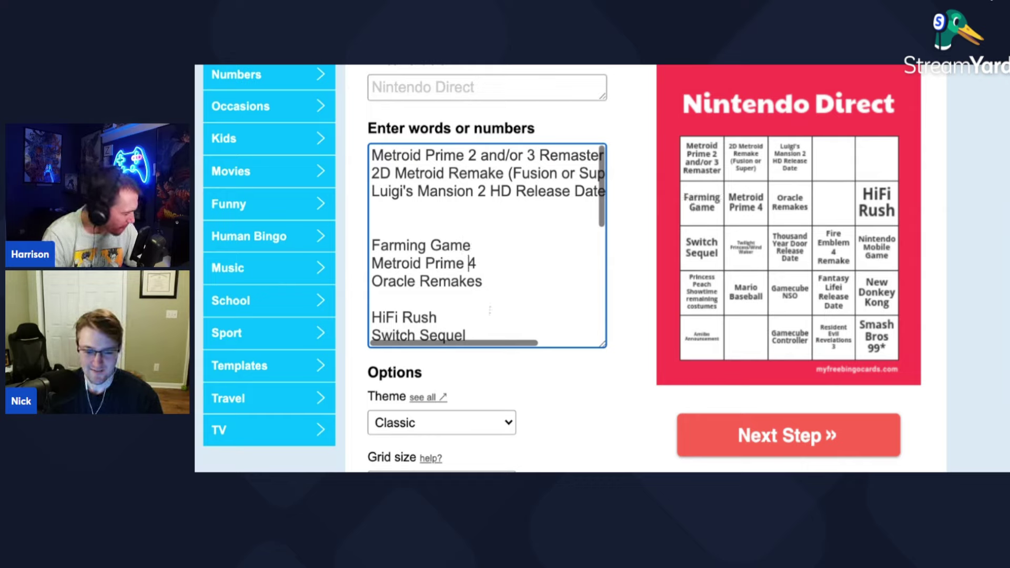
key("Down")
key("Down")
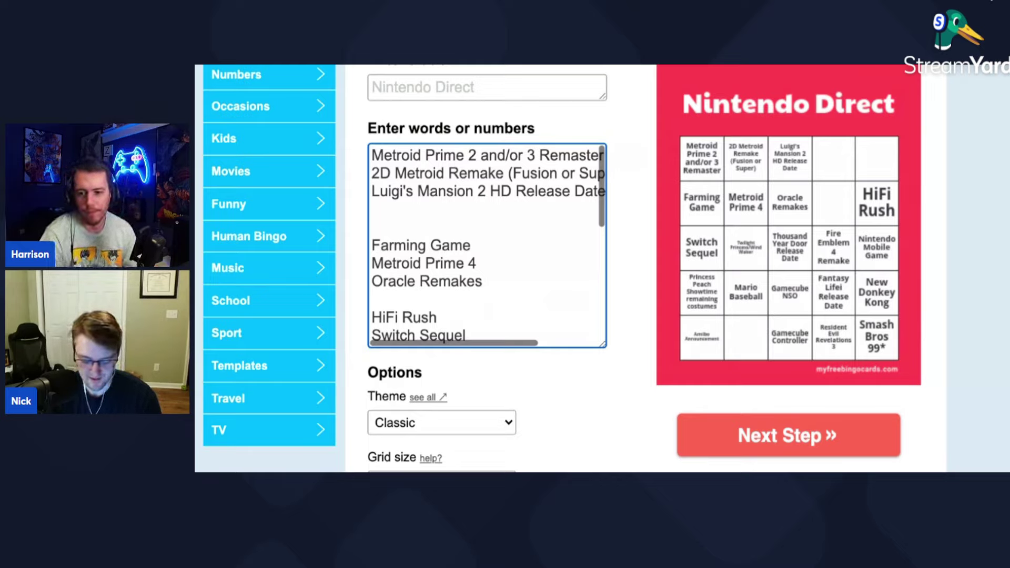
type("Hollow KNig")
key("BackSpace")
key("BackSpace")
key("BackSpace")
type("night: Silksong")
scroll(487, 277, "down", 2)
scroll(487, 276, "up", 1)
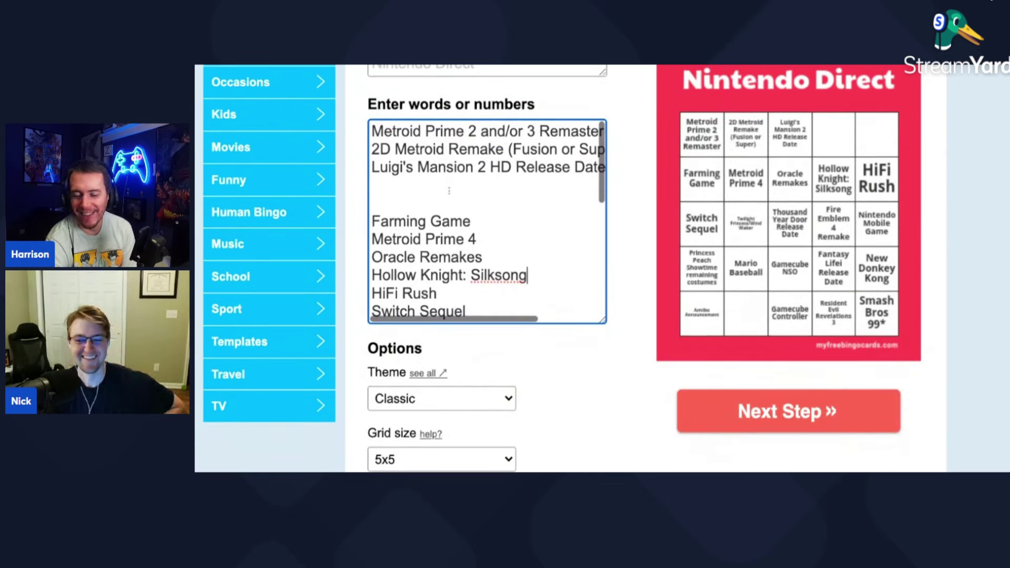
key("Up")
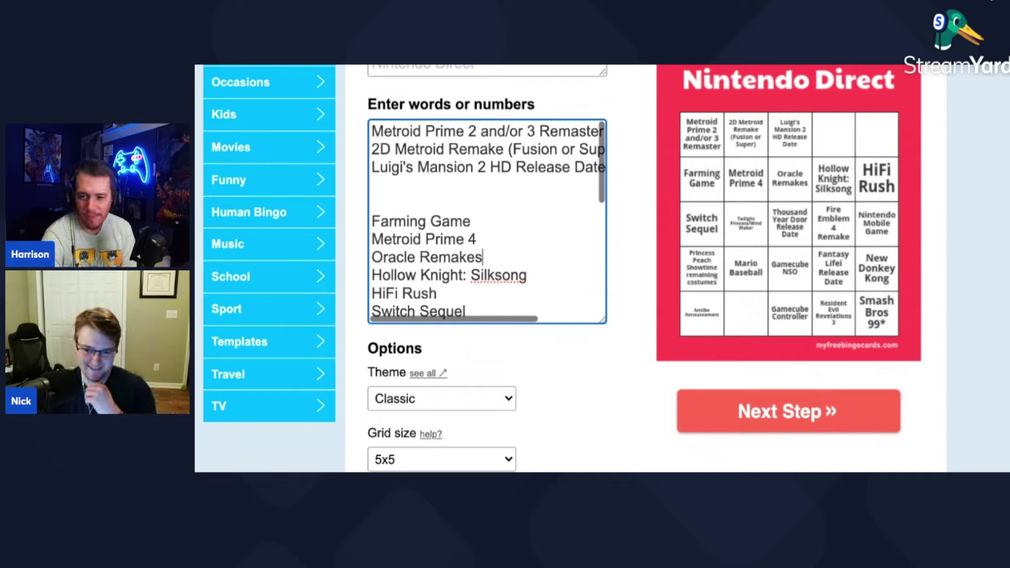
key("Up")
key("Up")
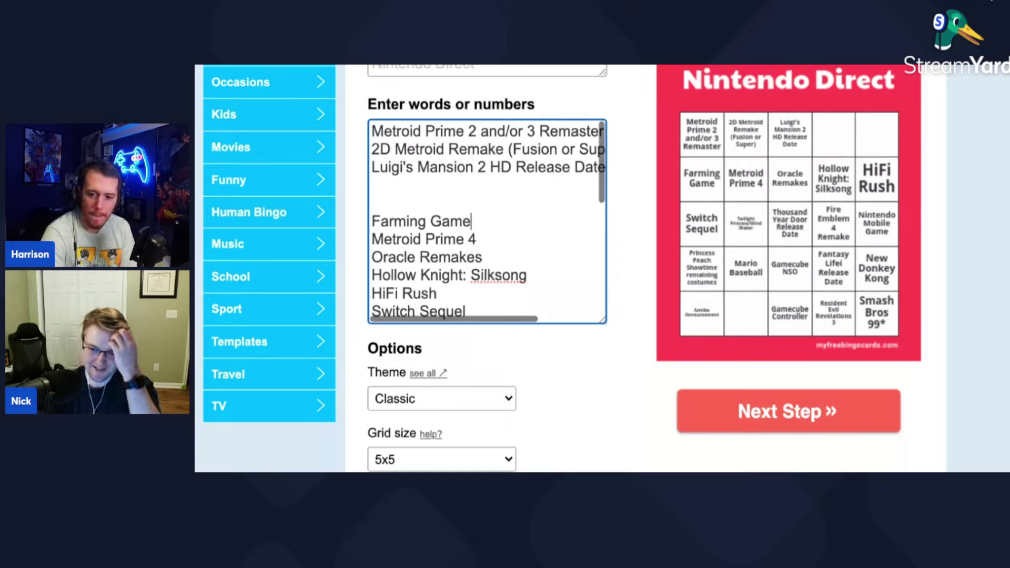
Step: Delete the Hollow Knight: Silksong line from its current position in the list
left_click(540, 275)
left_click_drag(529, 274, 371, 275)
key("BackSpace")
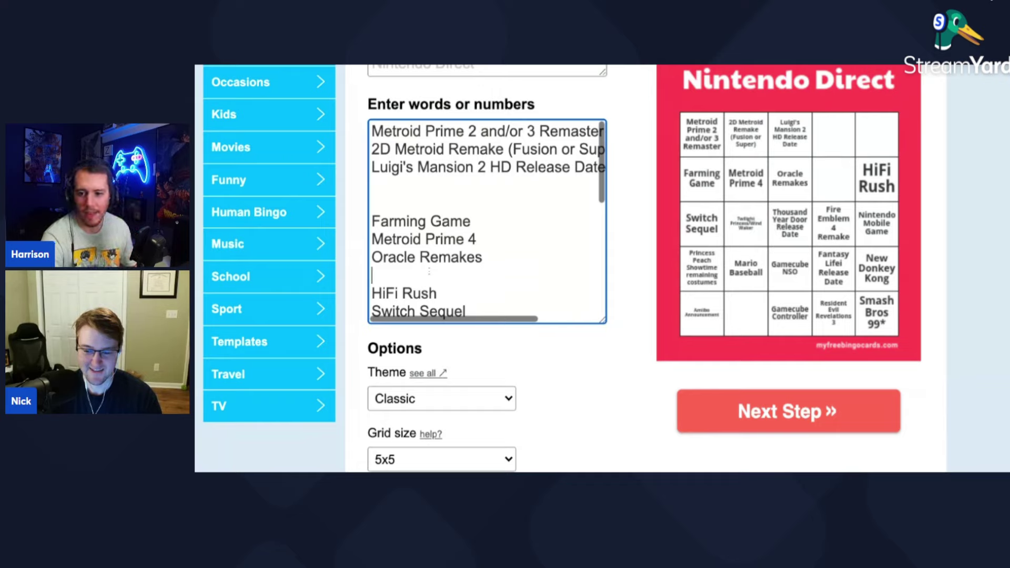
Step: Retype 'Hollow Knight Silksong' on the empty line below Luigi's Mansion 2 HD Release Date
left_click(494, 295)
scroll(492, 297, "down", 1)
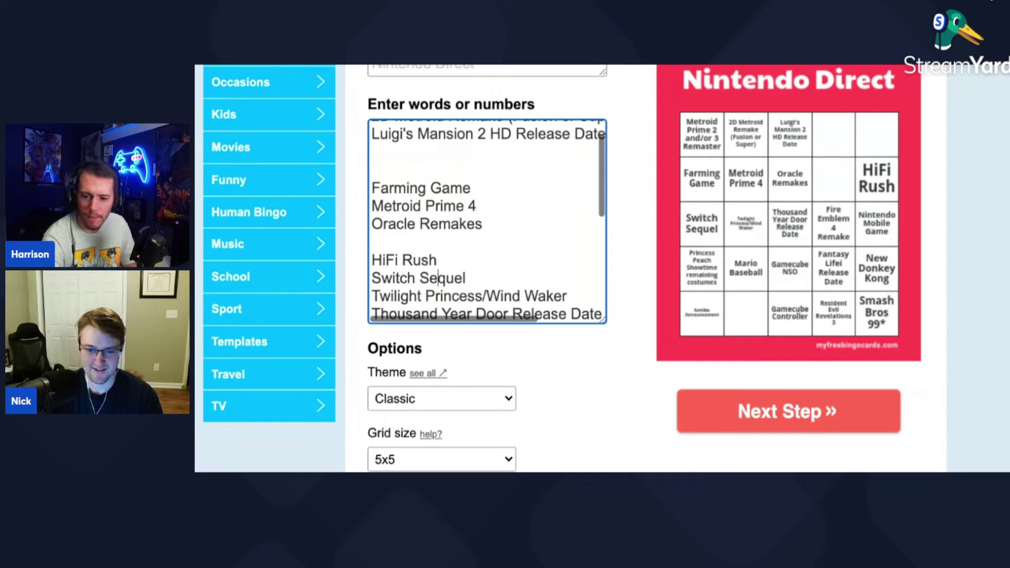
key("Up")
key("Up")
key("Up")
key("Up")
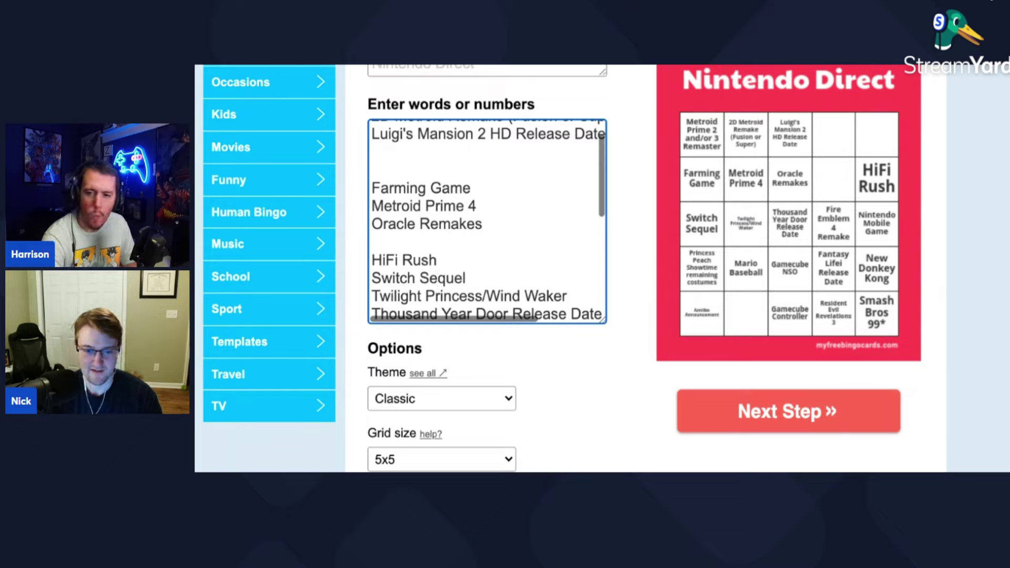
type("Hollow Jn")
key("BackSpace")
key("BackSpace")
type("knig")
key("BackSpace")
key("BackSpace")
key("BackSpace")
type("Knight Silksong")
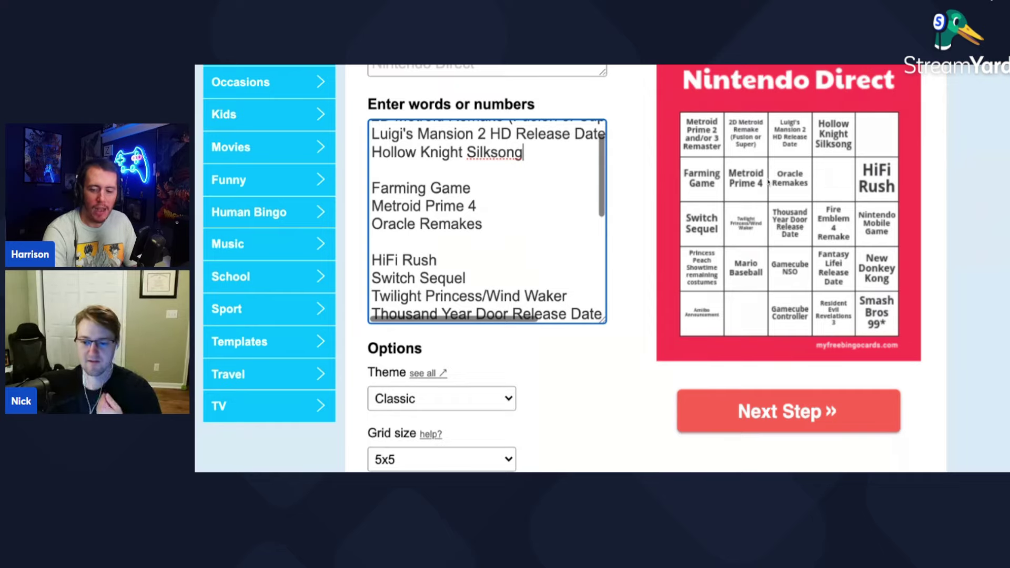
key("Down")
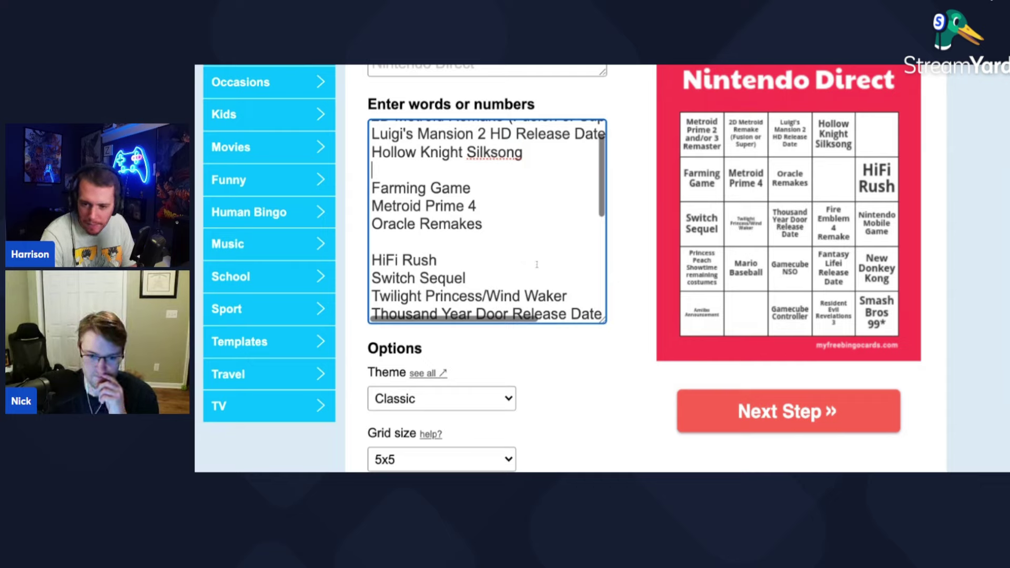
Step: Enter 'Update for Nintendo Museum or Park' after Amiibo Announcement, correcting the 'Museom' typo
left_click(435, 295)
key("Down")
key("Down")
key("Down")
key("ctrl+v")
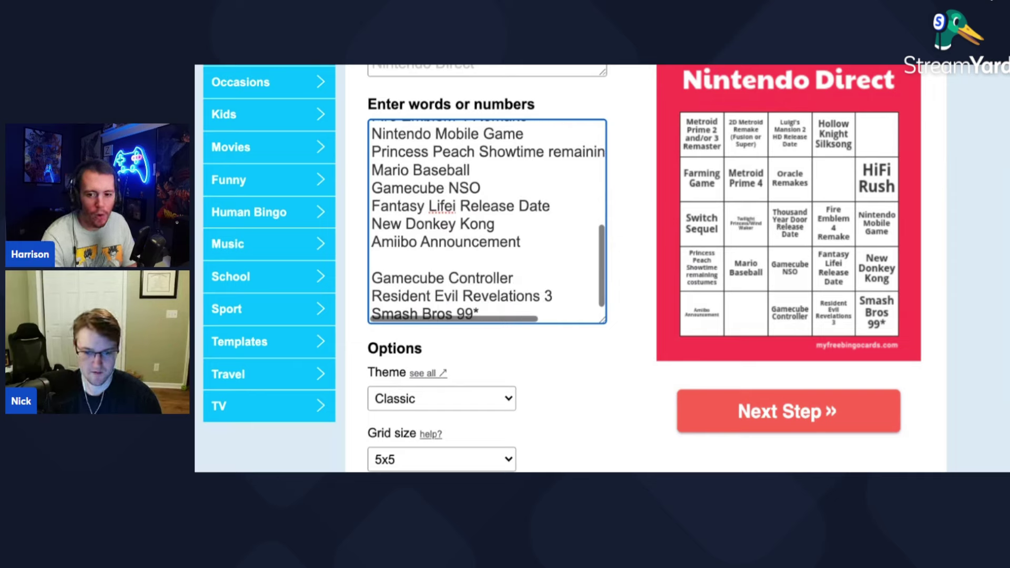
type("Updat")
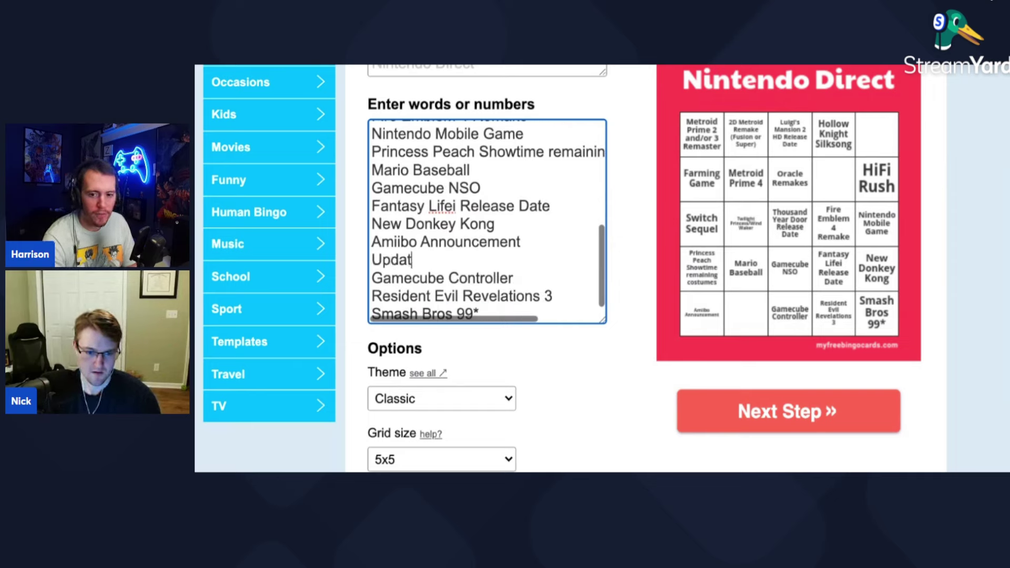
type("e for ")
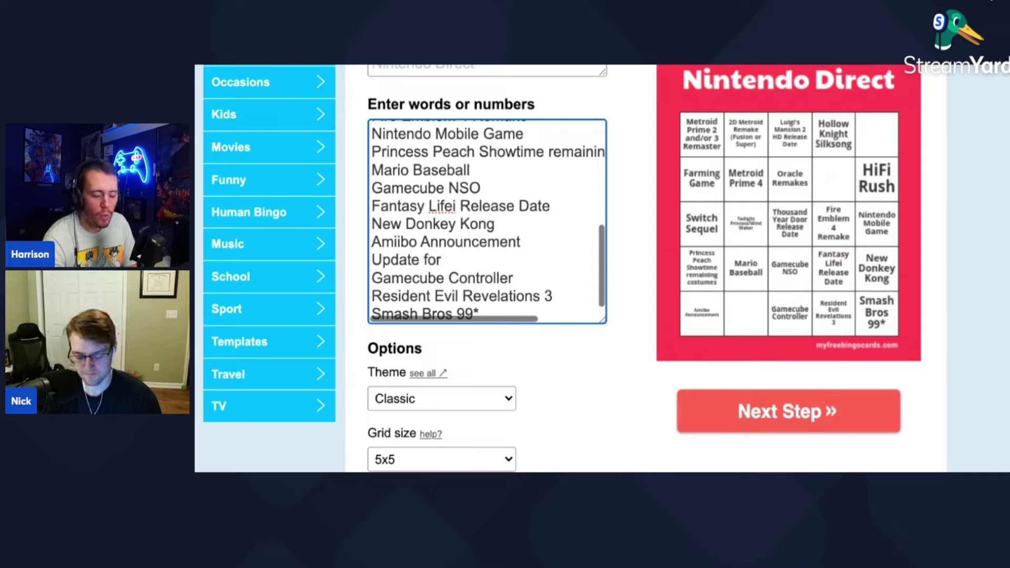
type("Nintendo Mu")
type("seom or")
key("BackSpace")
key("BackSpace")
key("BackSpace")
key("BackSpace")
key("BackSpace")
key("BackSpace")
type("eom")
double_click(537, 260)
type("Museum")
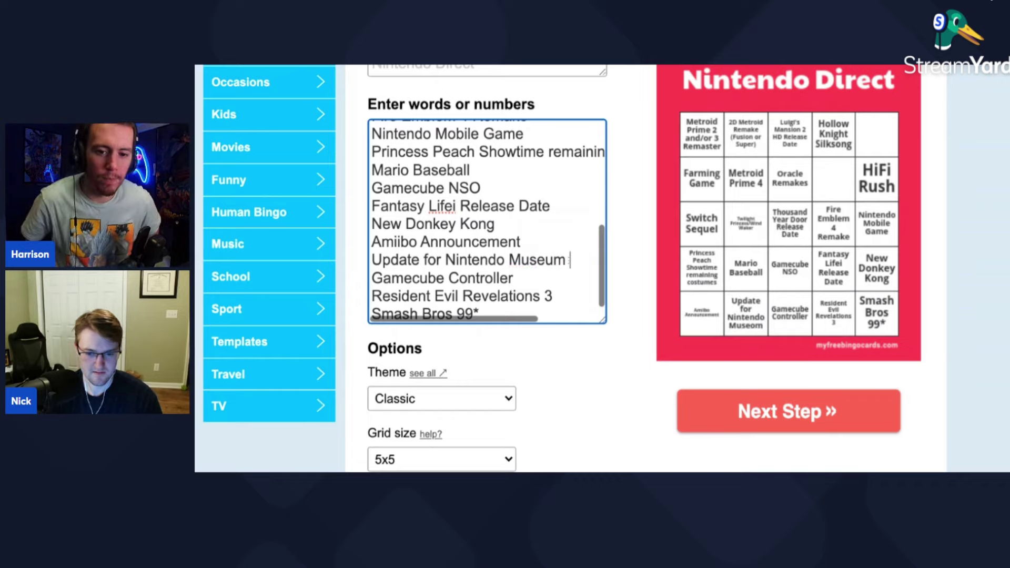
type(" or P")
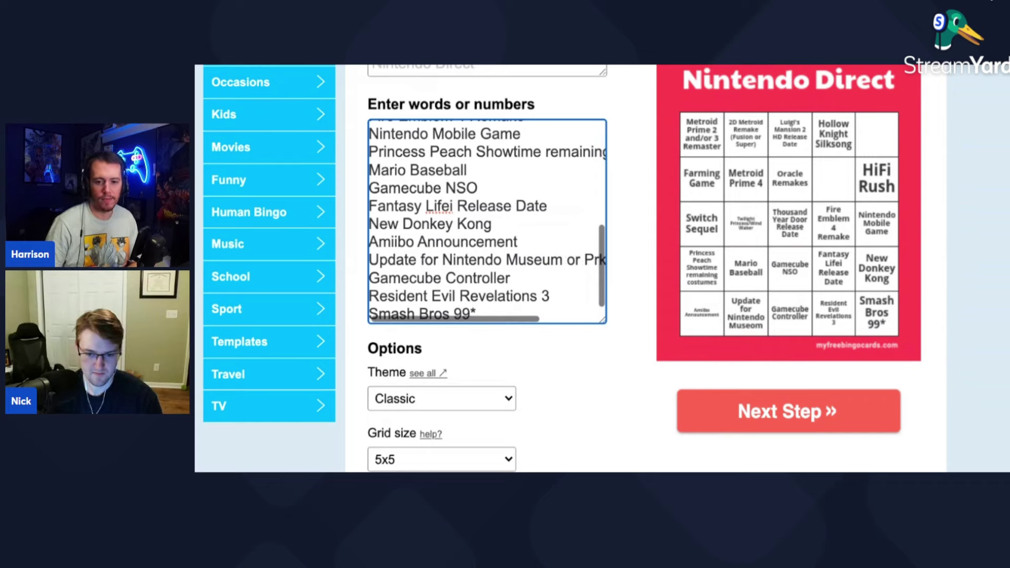
type("ark")
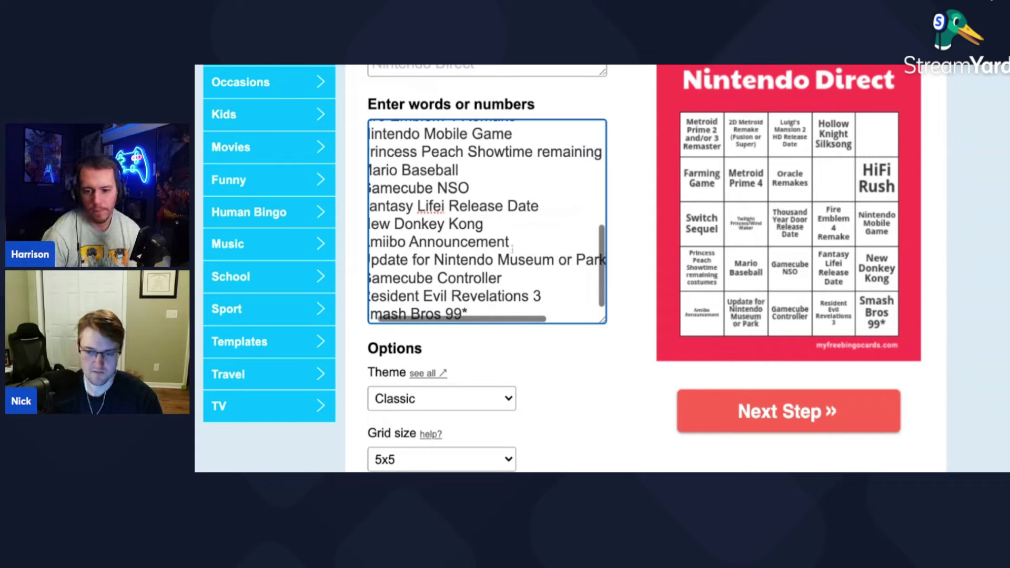
double_click(527, 259)
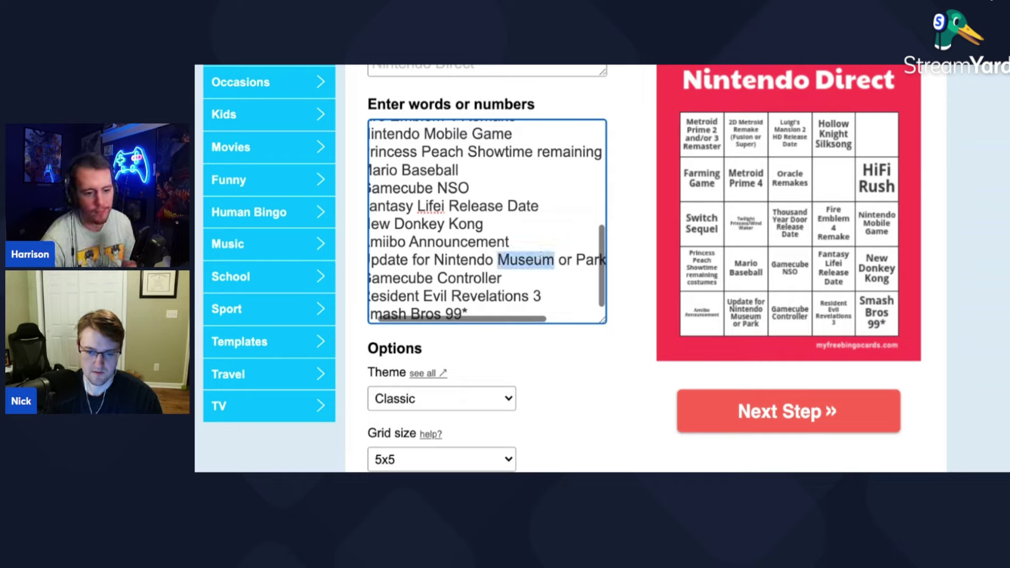
left_click(484, 225)
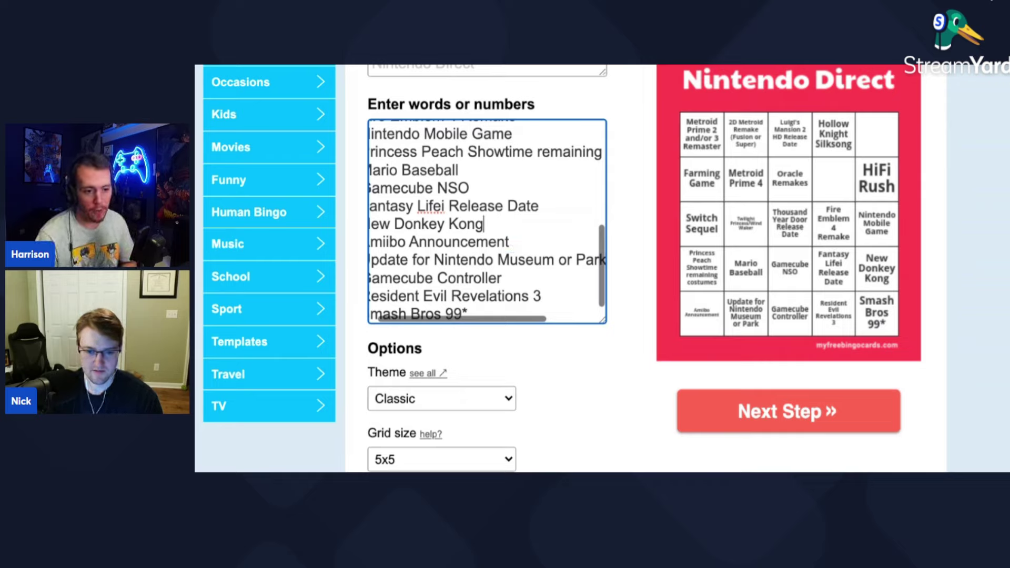
key("Up")
key("Up")
key("Up")
key("Up")
key("Up")
key("Up")
key("Up")
key("Up")
key("Up")
key("Up")
key("Up")
key("Up")
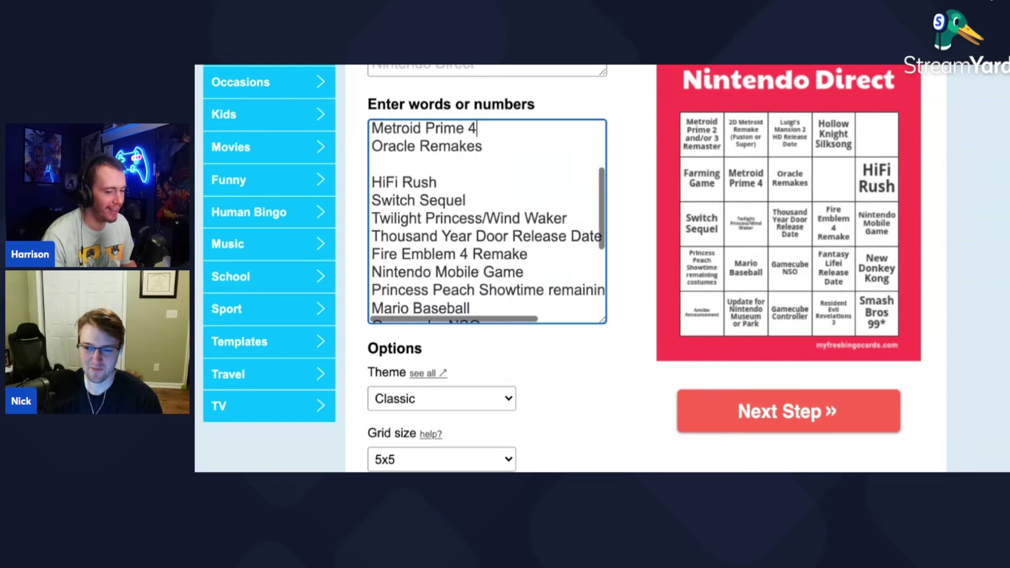
key("Up")
key("Up")
key("Up")
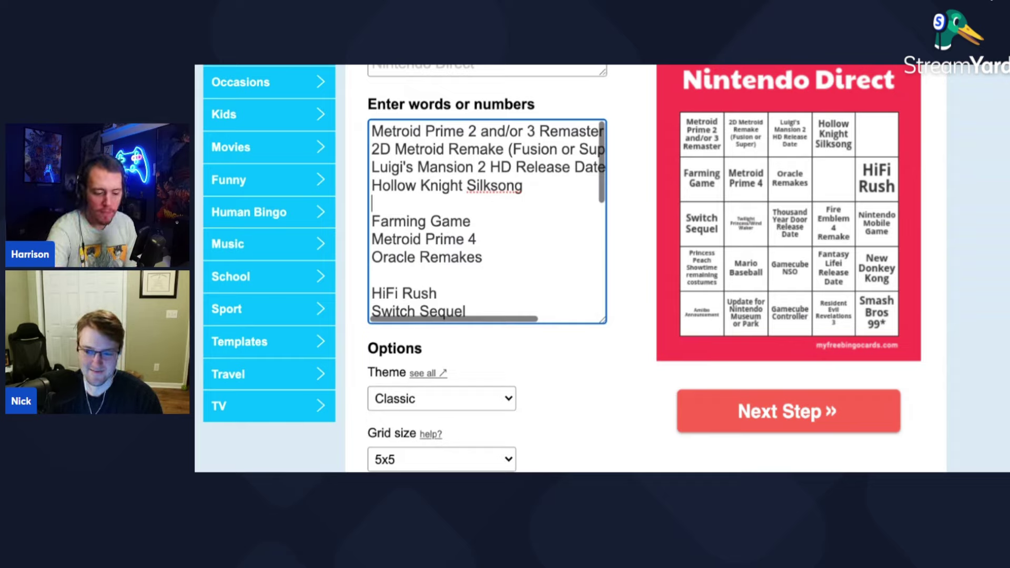
key("Down")
key("Down")
key("Up")
key("Up")
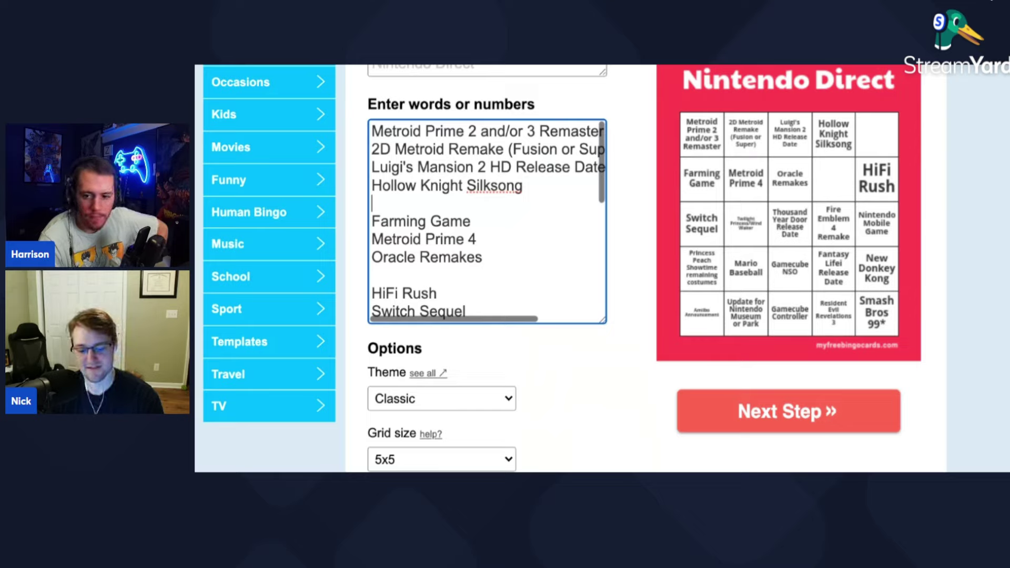
type("FIIel")
key("BackSpace")
key("BackSpace")
key("BackSpace")
key("BackSpace")
key("BackSpace")
key("BackSpace")
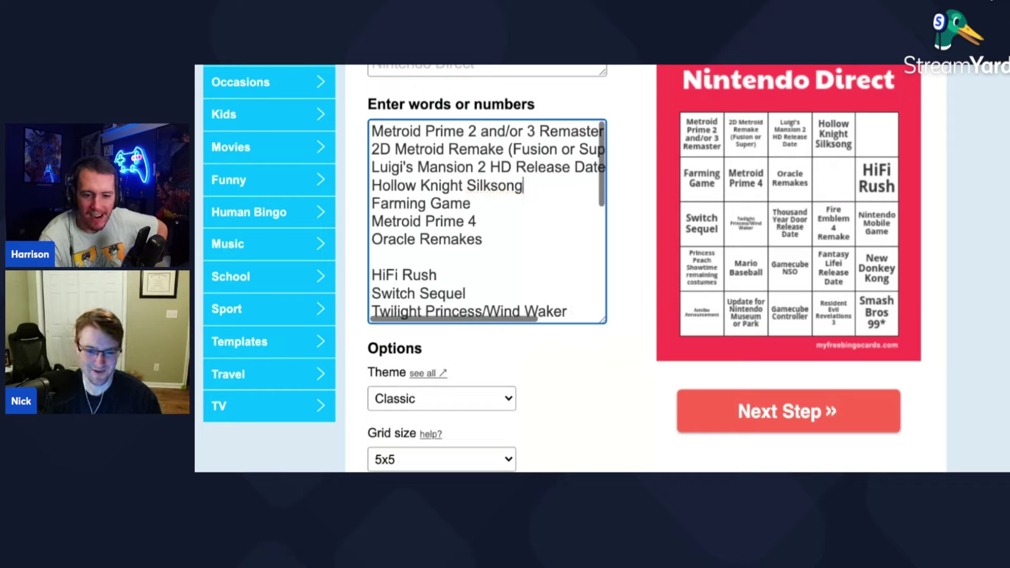
key("Return")
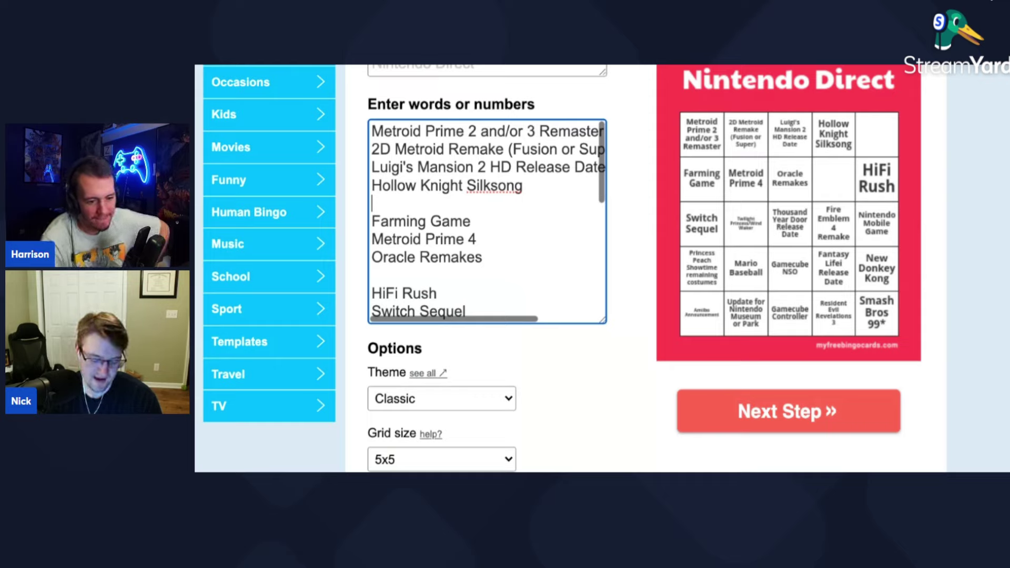
type("P")
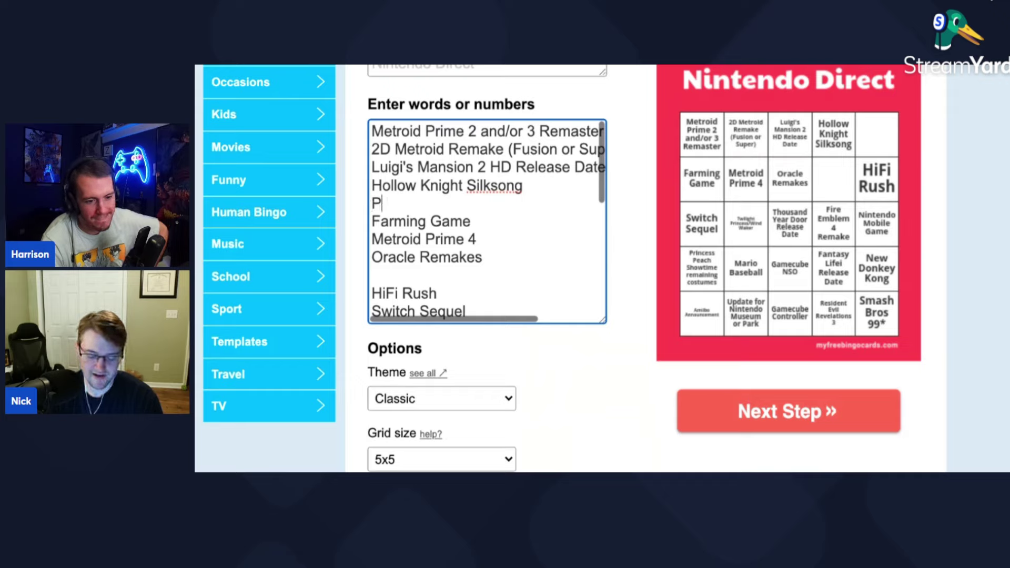
type("rofessor Layton")
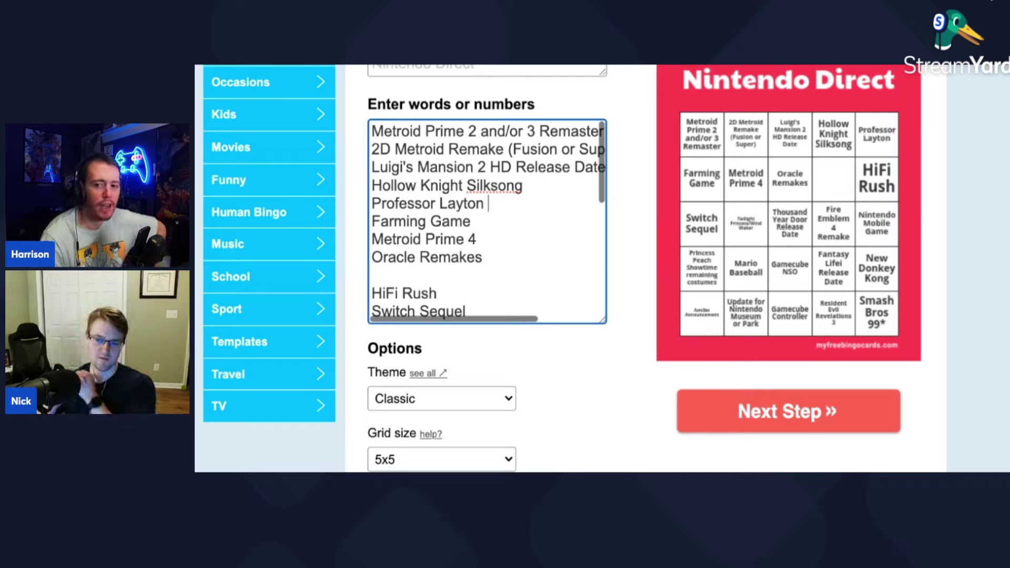
Step: Fill the blank line above HiFi Rush with Kirby, completing all 25 squares
key("Down")
key("Down")
key("Down")
key("Down")
key("Down")
key("Up")
type("Kirby")
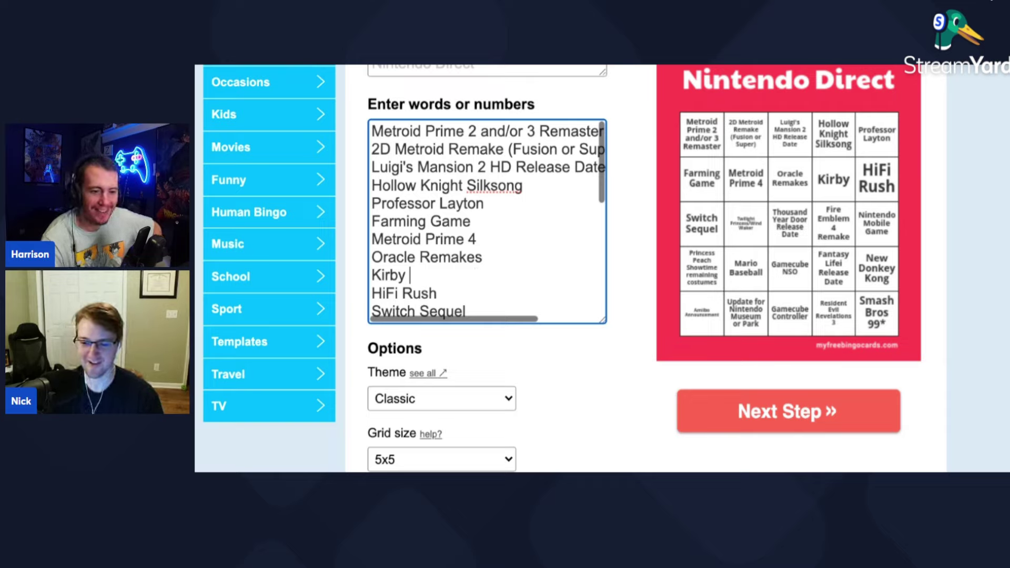
scroll(571, 257, "up", 1)
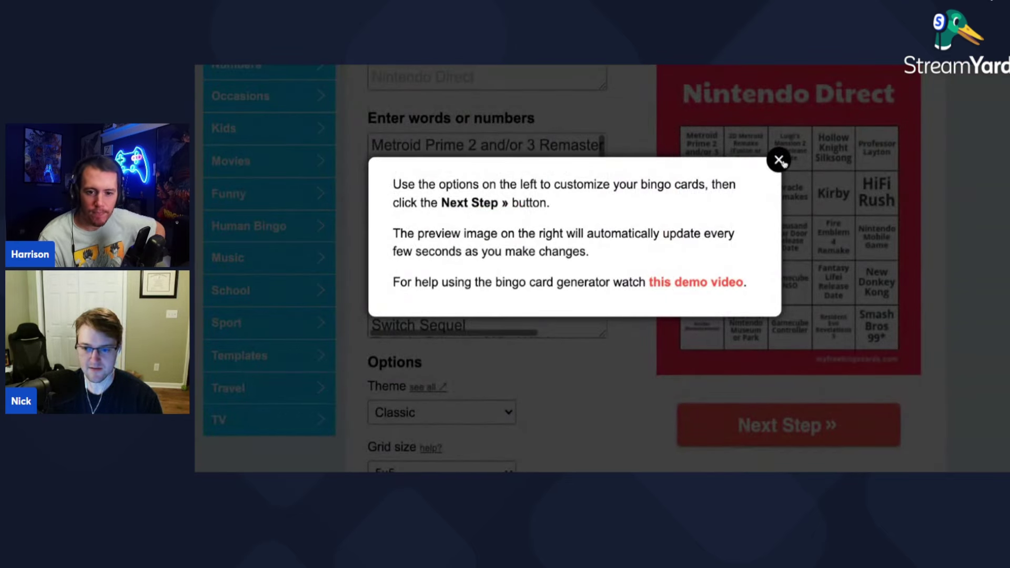
Step: Close the instructions popup to reveal the full red 25-square Nintendo Direct card
left_click(780, 161)
scroll(867, 197, "up", 1)
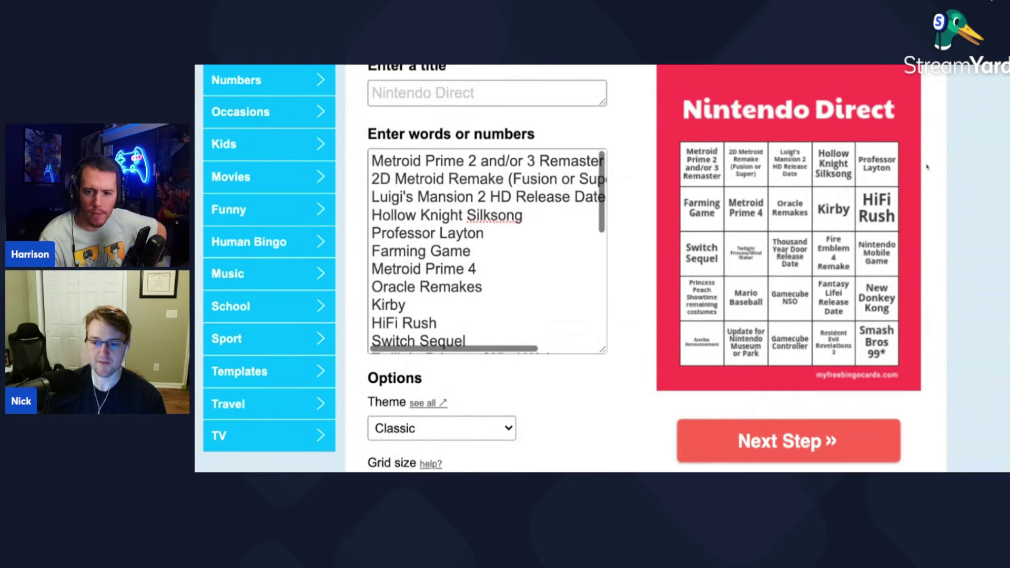